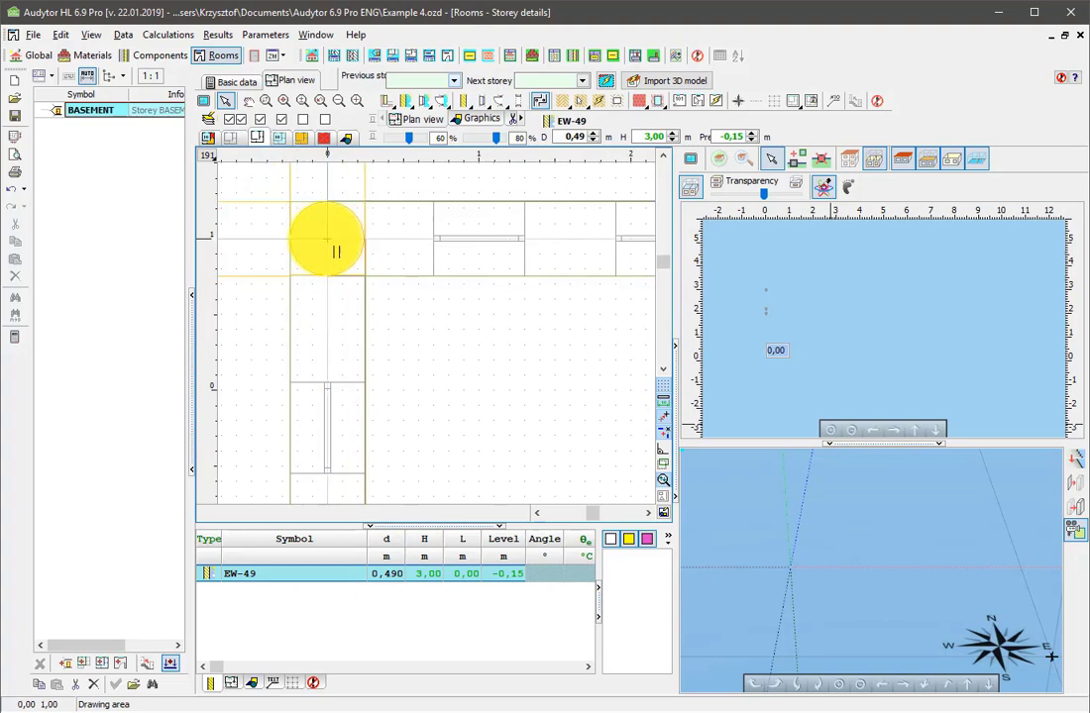
Draw the basement's north and east EW-49 external walls, 10 m and 8 m long, along the floor plan underlay
click(326, 239)
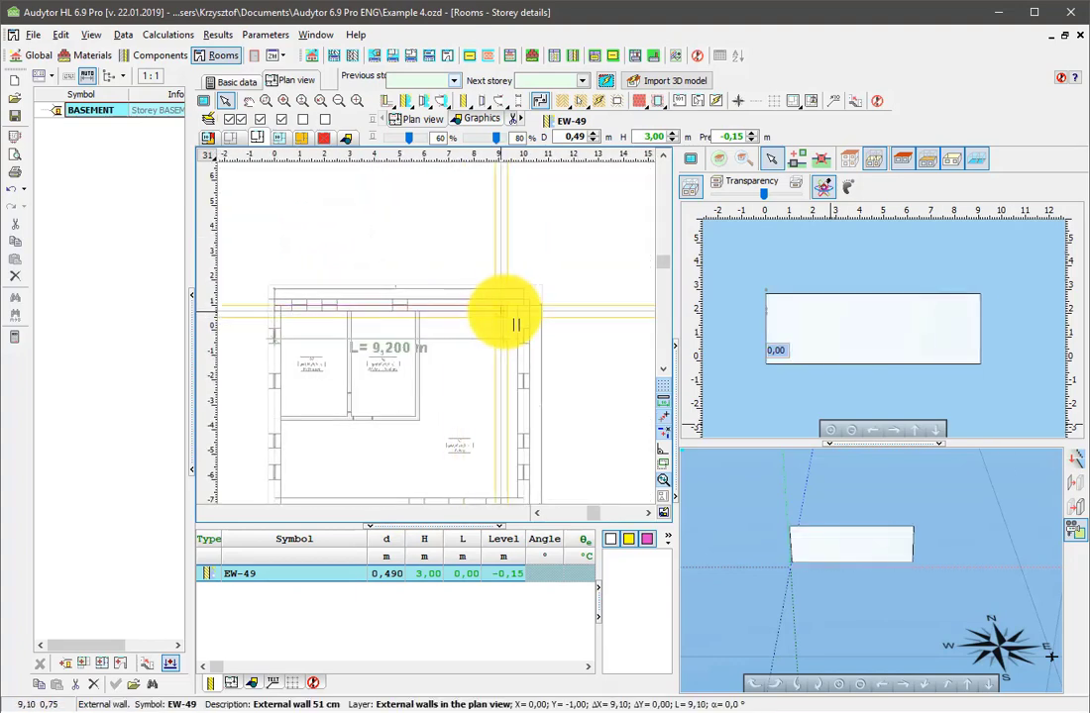
scroll(534, 322, up, 2)
click(530, 274)
scroll(446, 292, down, 4)
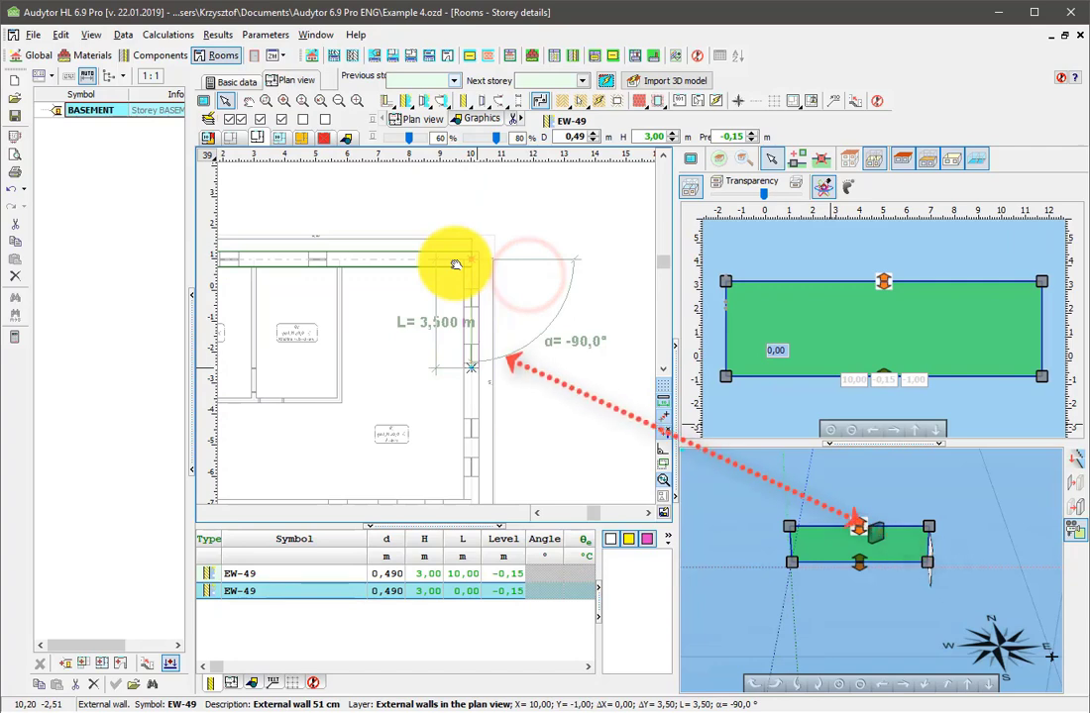
scroll(450, 401, up, 3)
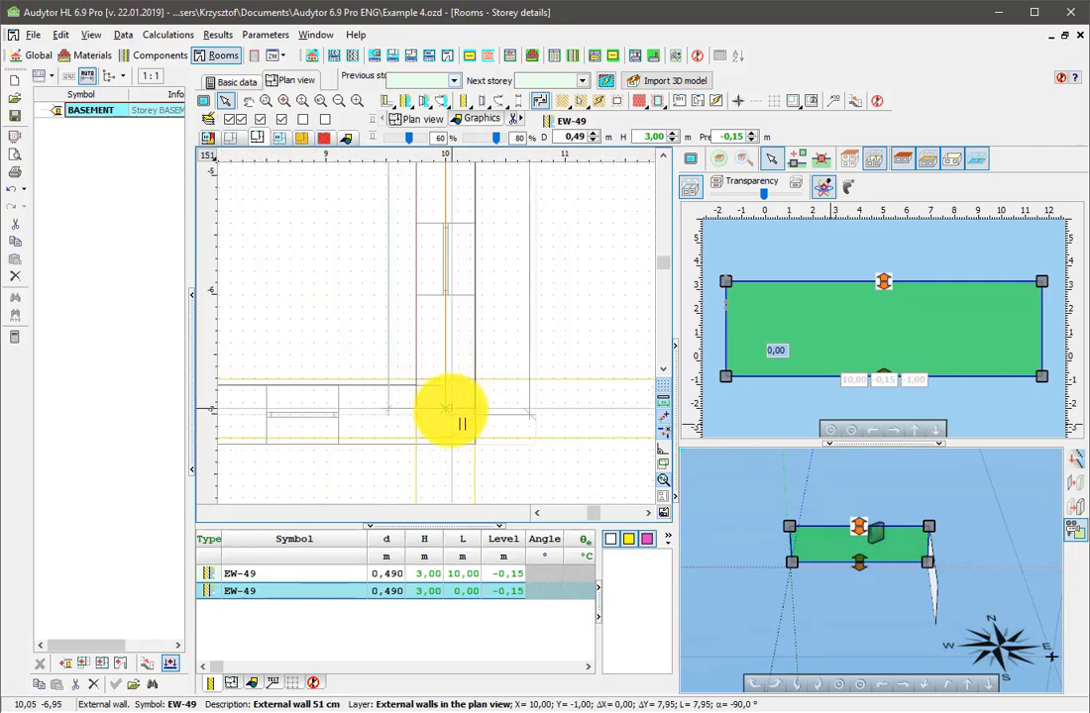
click(451, 414)
Draw the 10 m south and 8 m west EW-49 external walls, closing the basement outline at its starting corner
scroll(466, 413, down, 3)
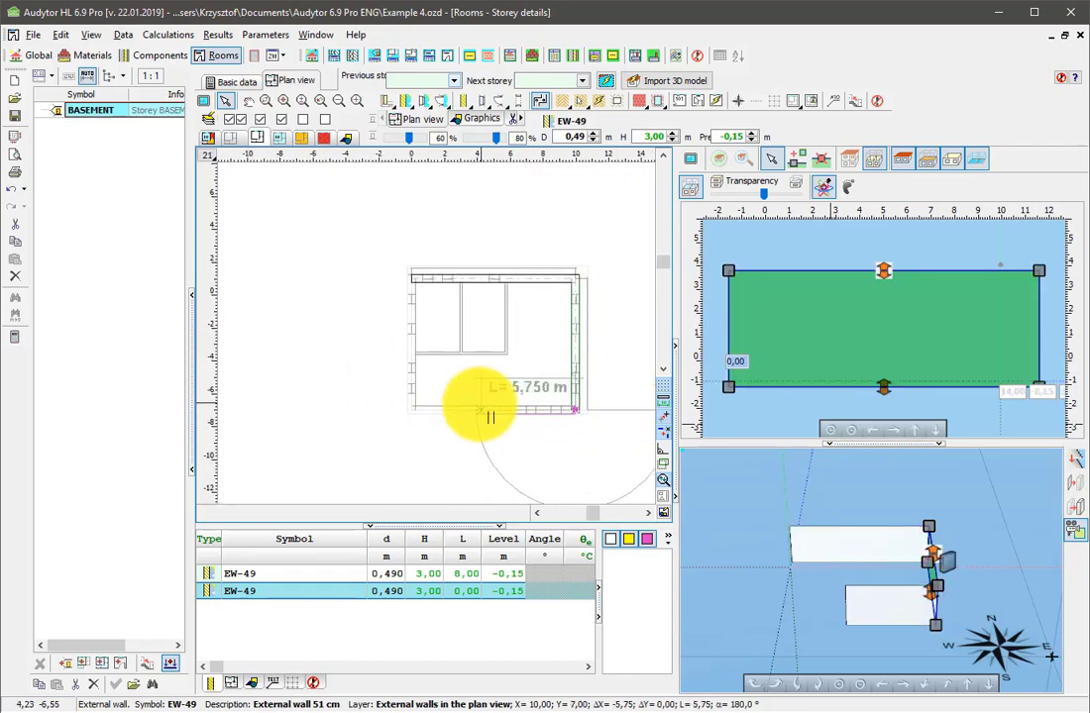
scroll(414, 409, up, 3)
scroll(461, 415, down, 3)
click(462, 414)
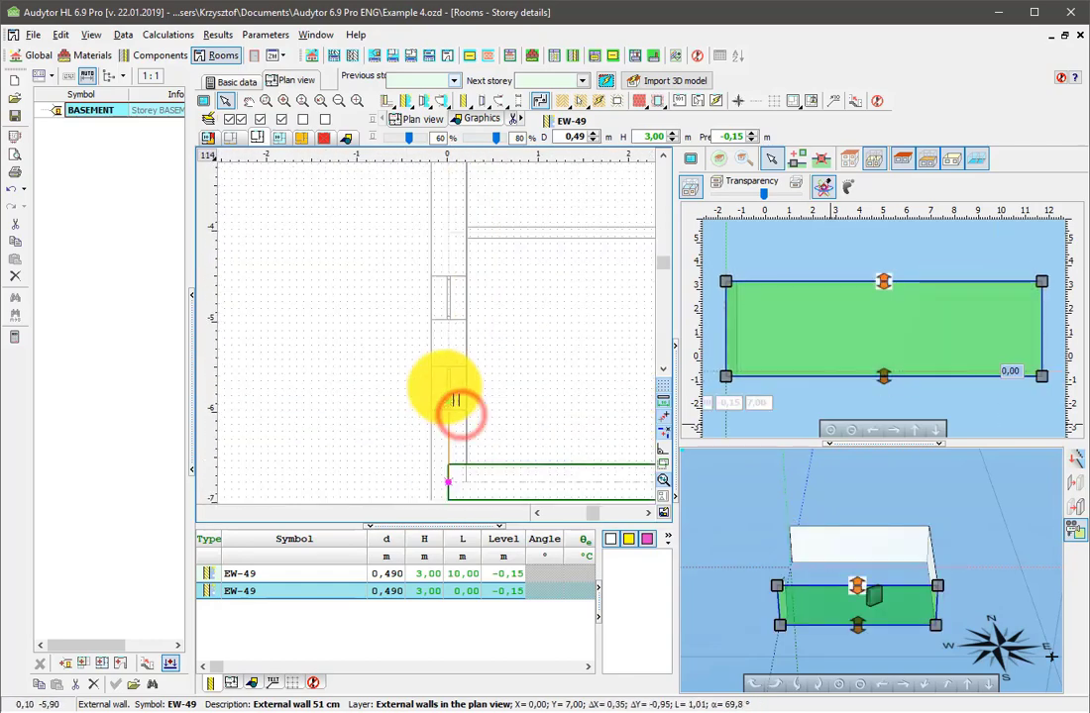
scroll(454, 360, up, 3)
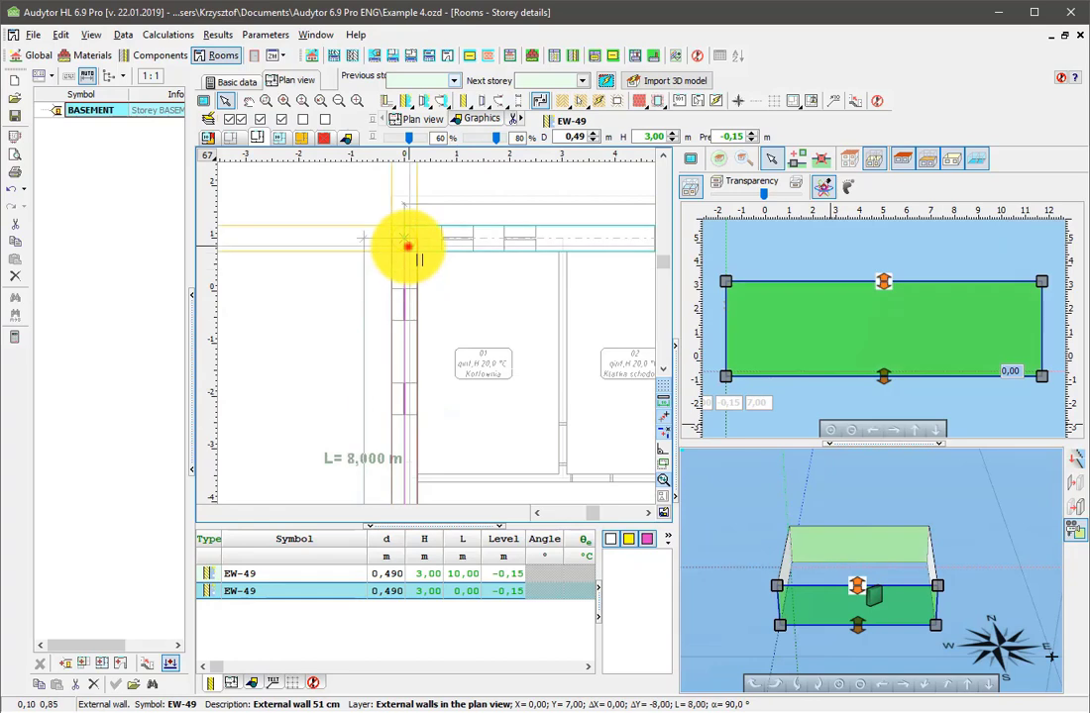
click(405, 243)
key(Escape)
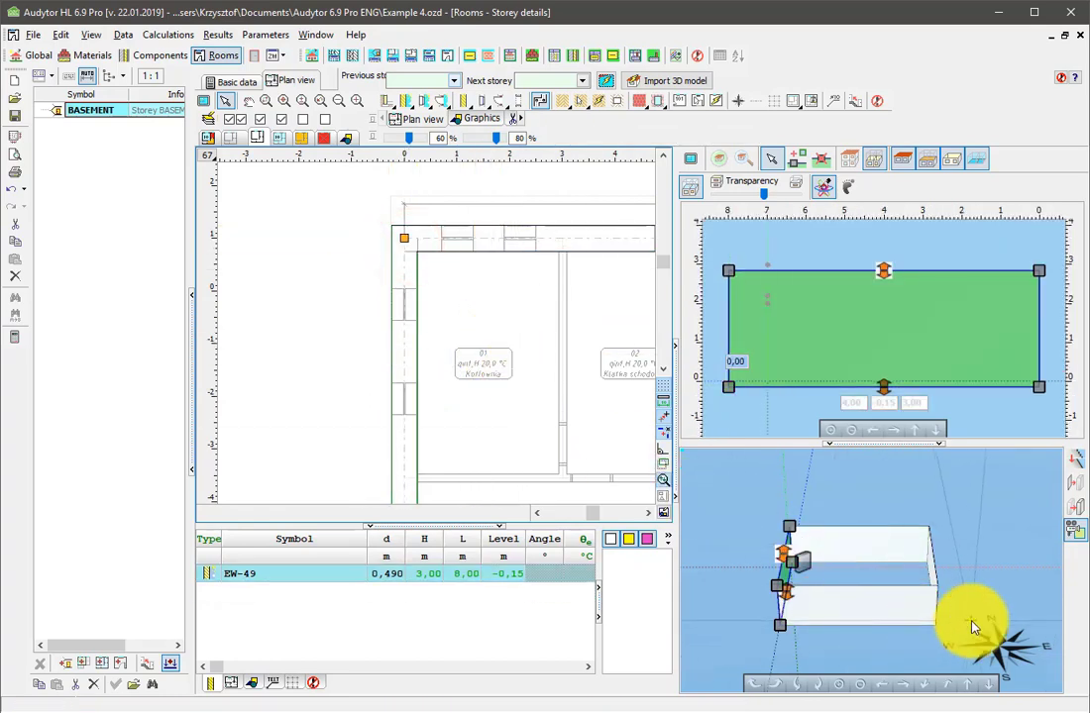
Place three WE-60X60 external windows in the basement's north wall at the window positions marked on the underlay
drag(974, 627, 931, 603)
drag(518, 348, 348, 293)
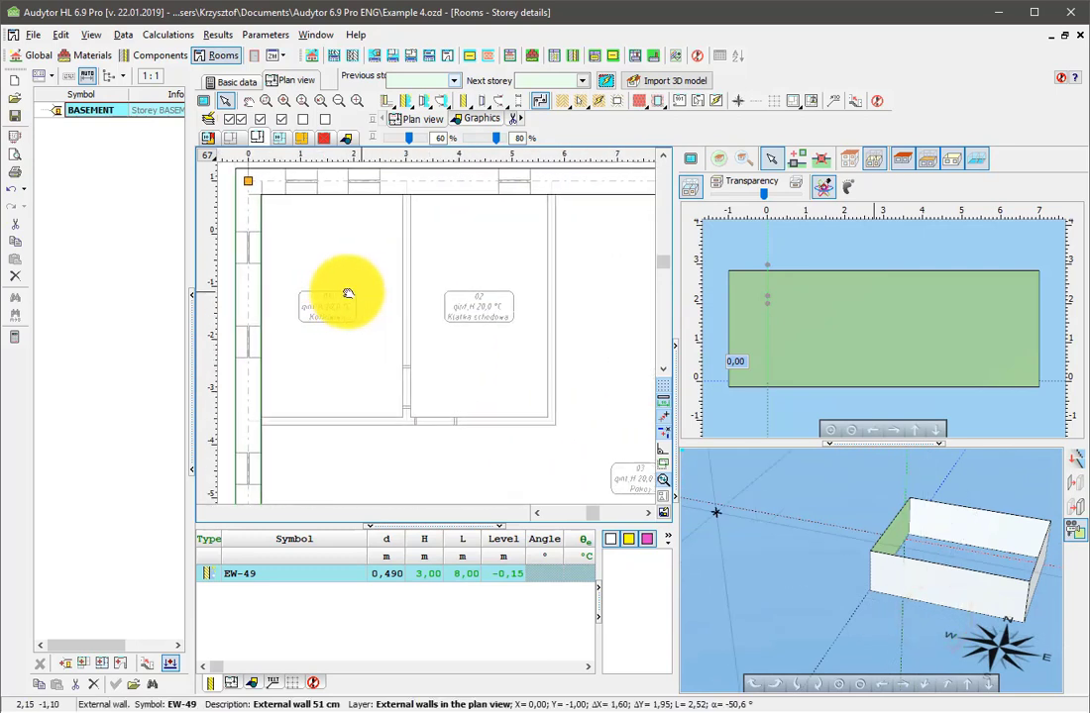
scroll(348, 293, down, 2)
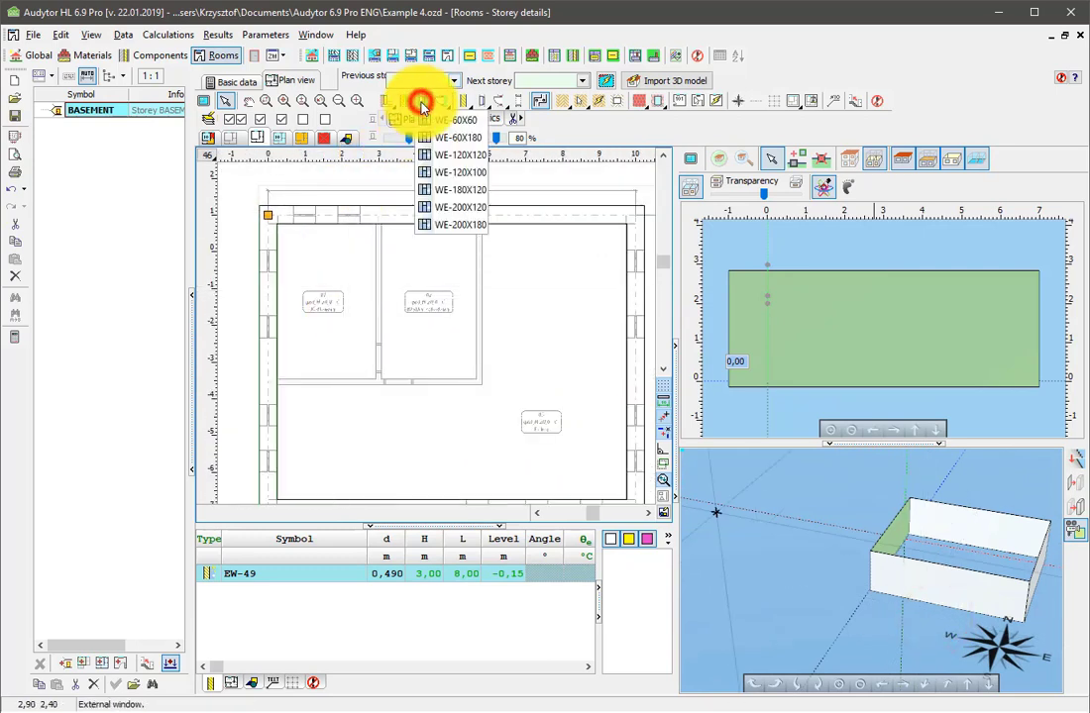
click(436, 119)
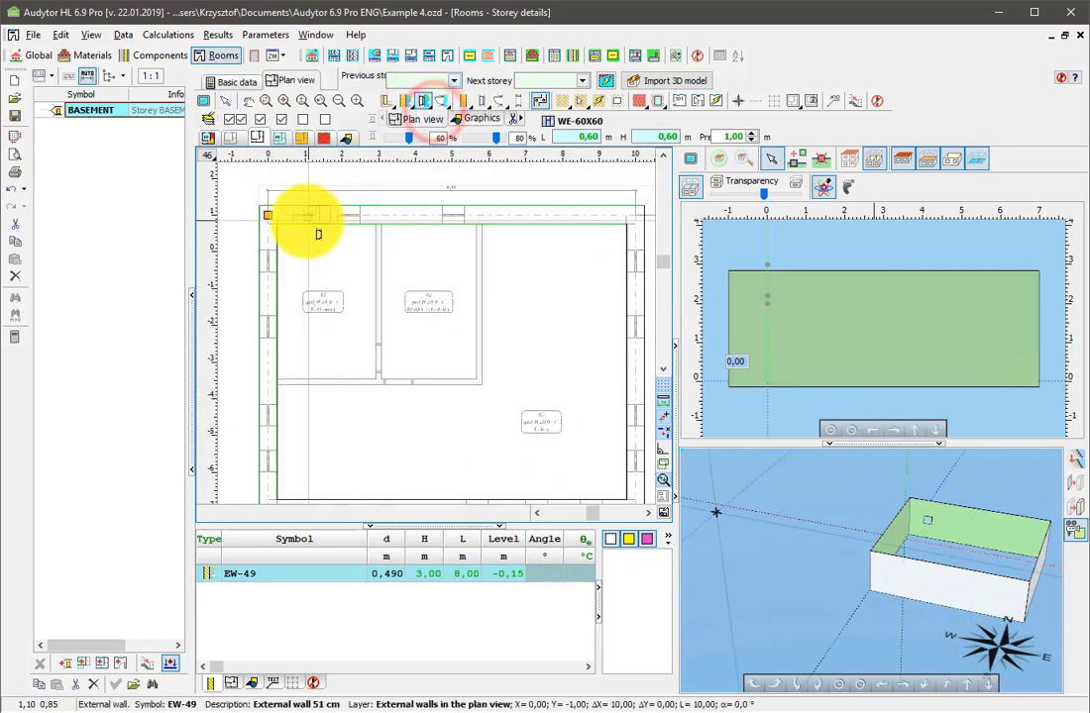
click(293, 219)
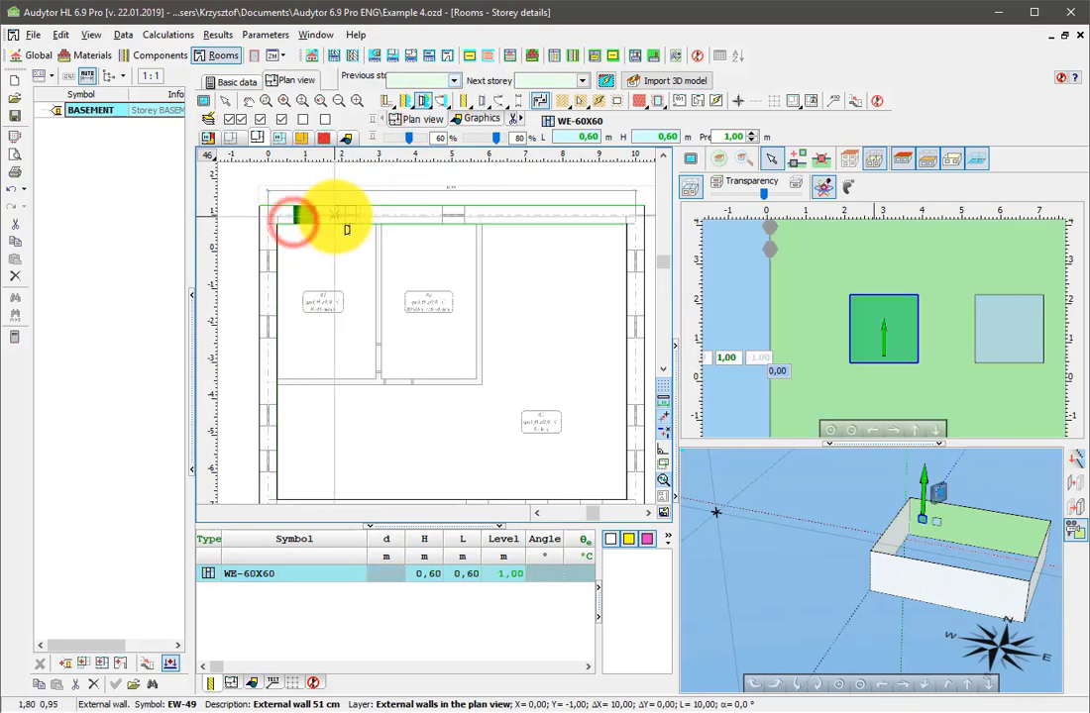
click(345, 218)
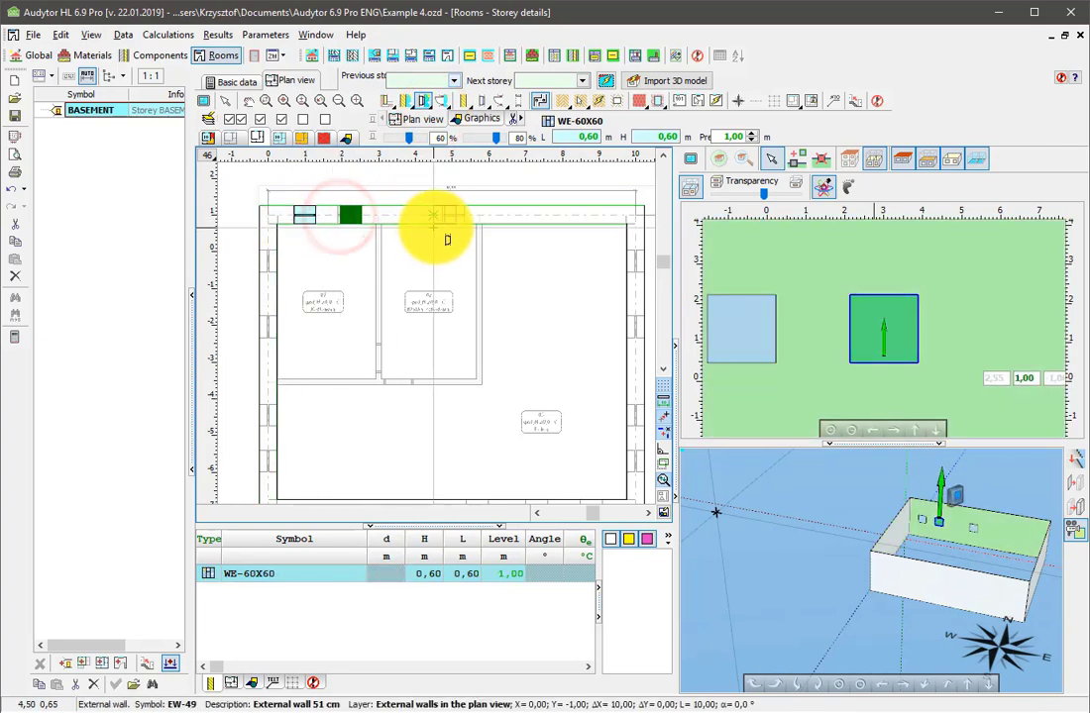
click(445, 226)
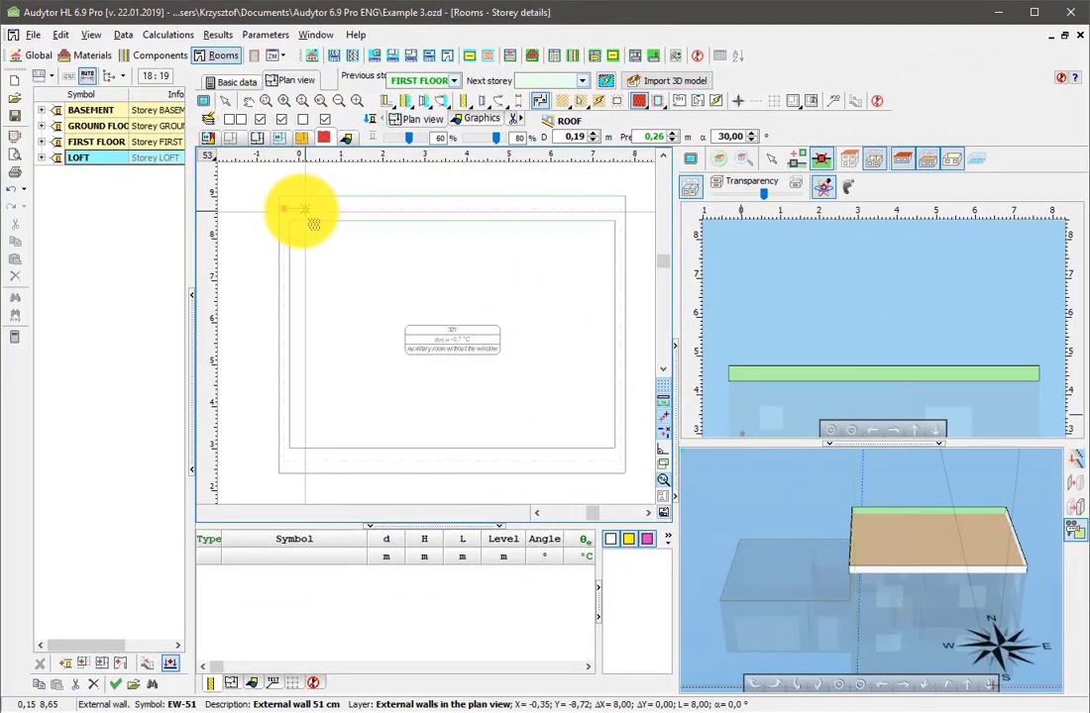
In the Example 3 loft, draw a 30° ROOF slope over the west half, from the outer wall to the midline
click(283, 207)
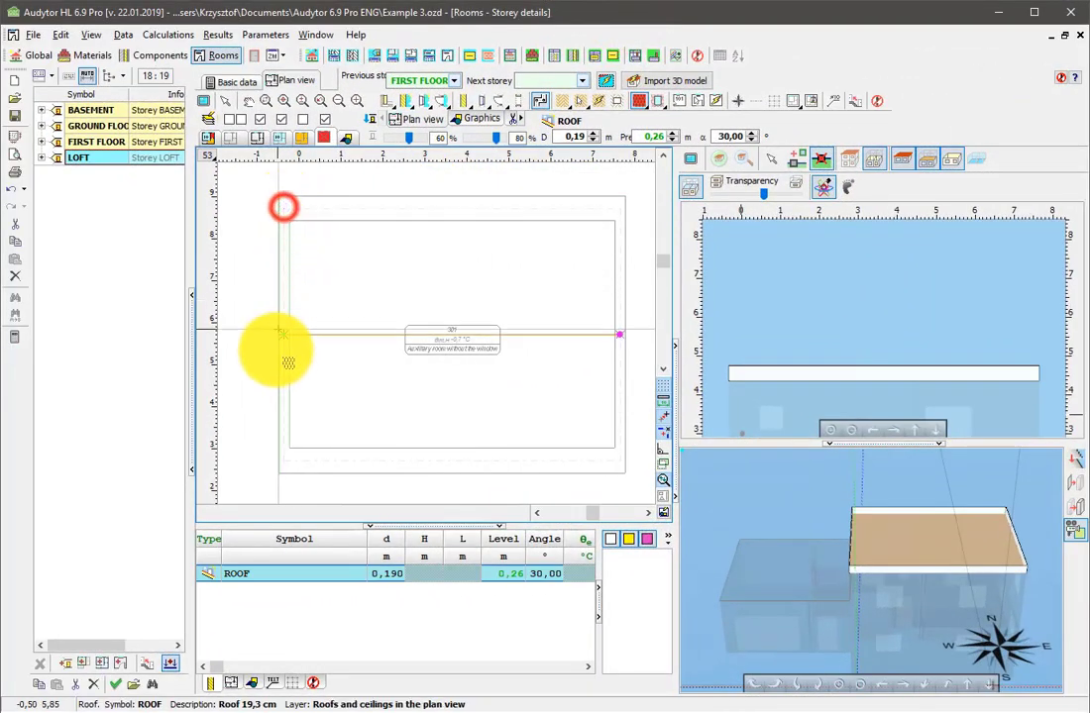
click(285, 458)
click(447, 462)
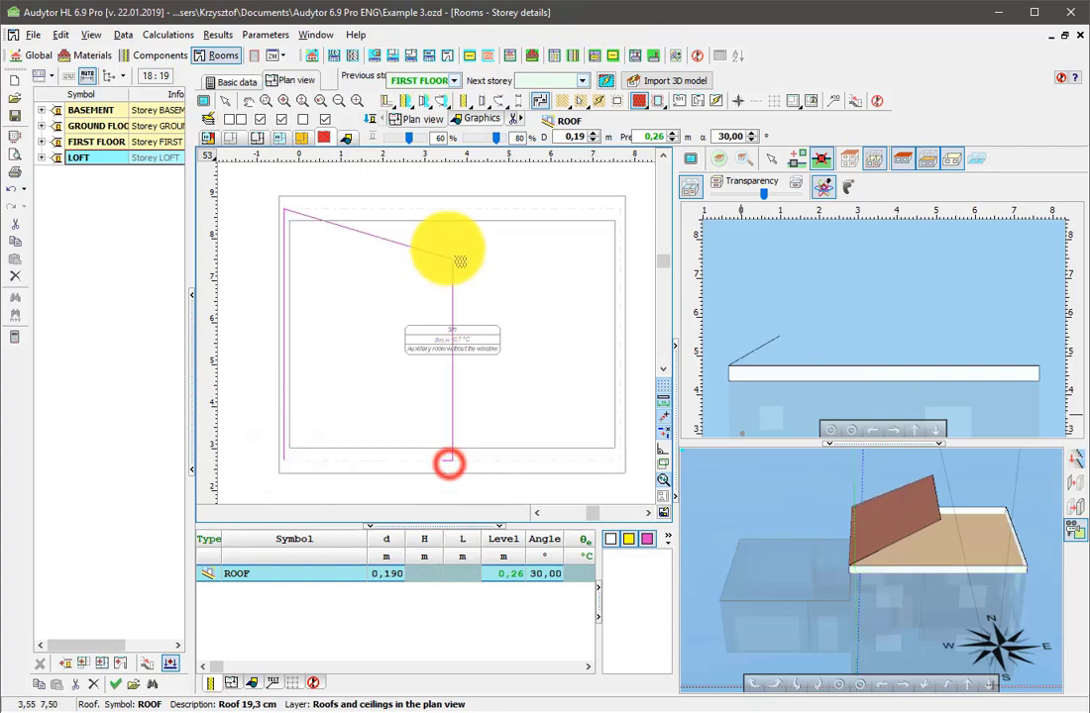
click(451, 209)
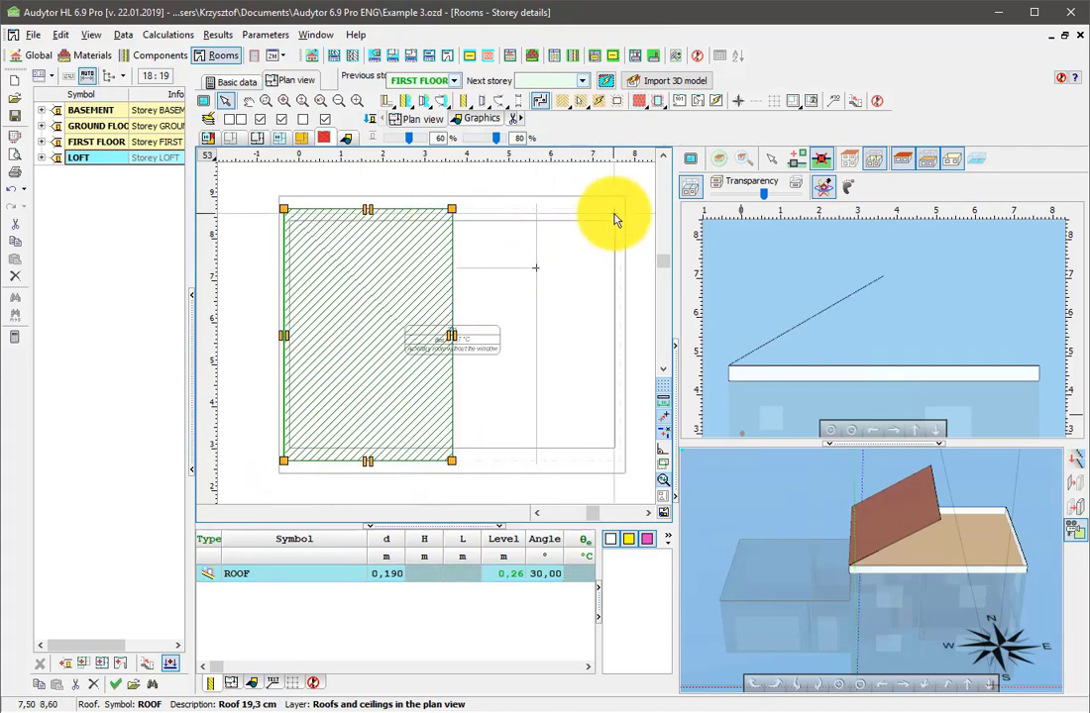
Draw a second 30° ROOF slope over the loft's east half, from the outer wall to the midline
click(639, 100)
click(617, 211)
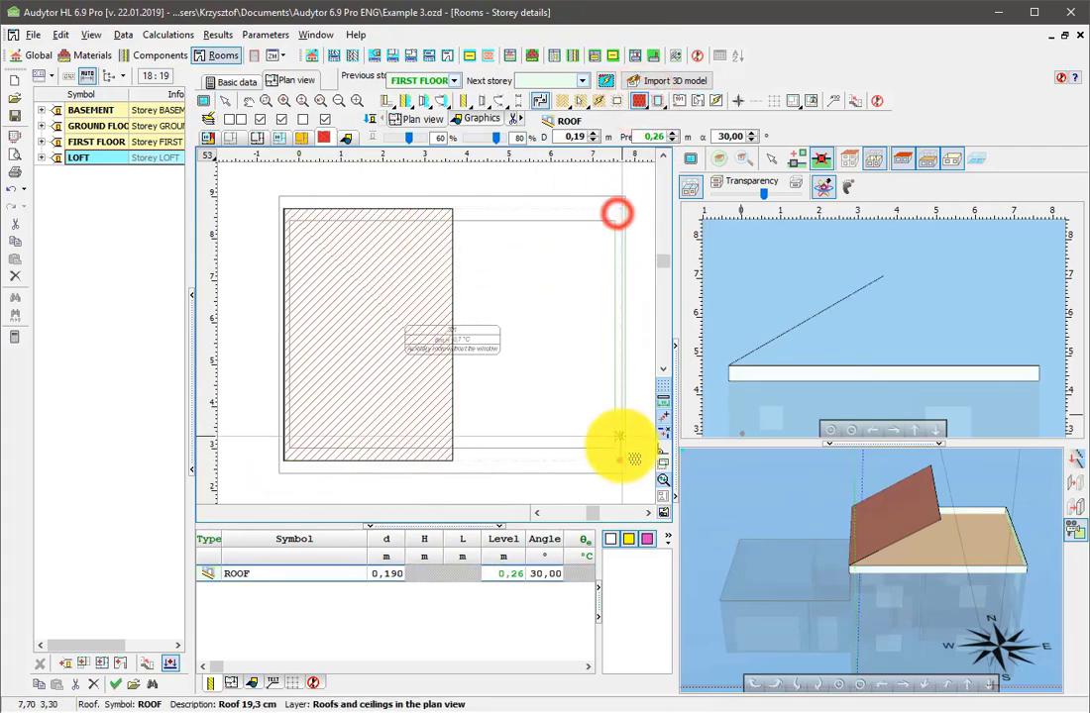
click(621, 458)
click(453, 458)
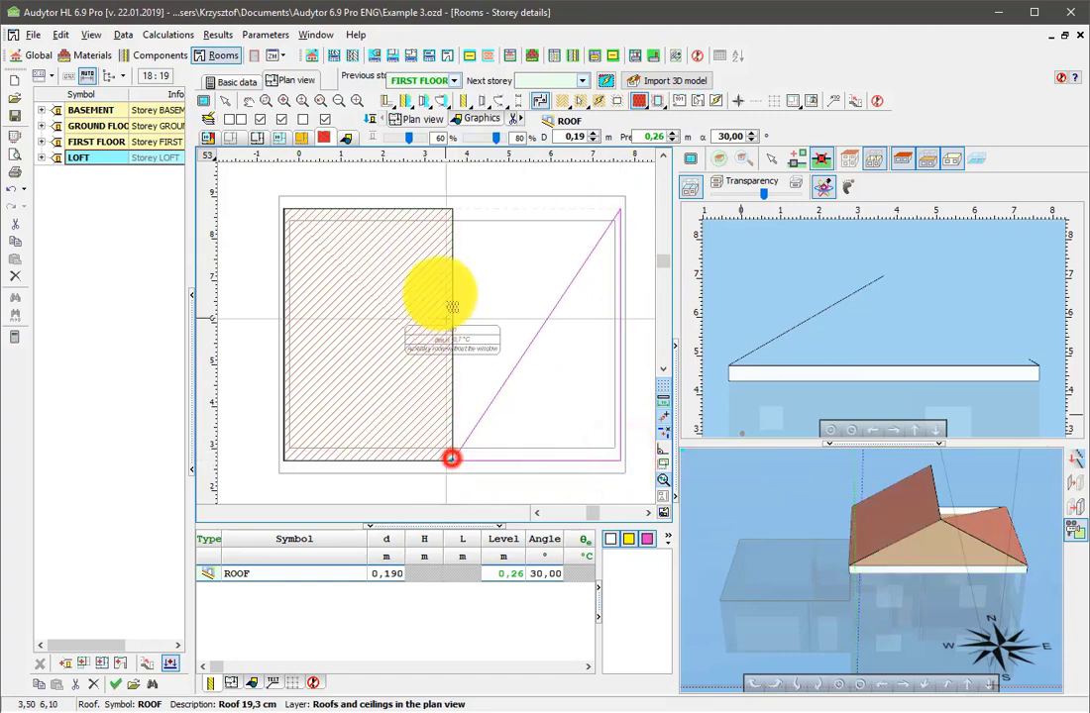
click(452, 210)
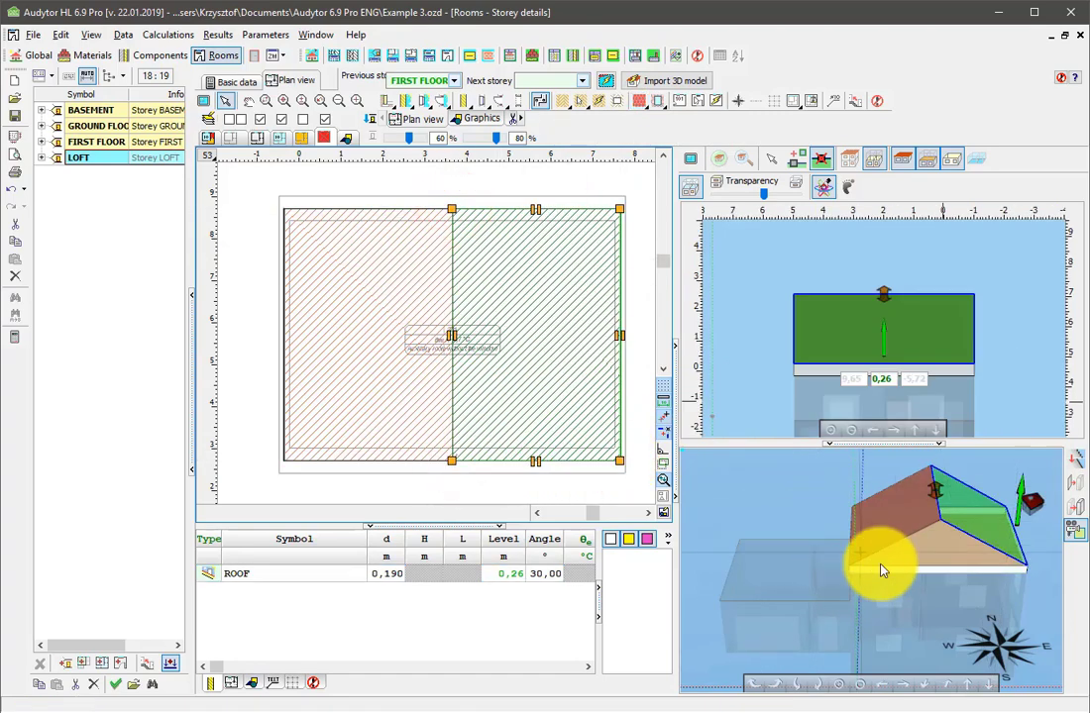
Add a vertex to the top edge of the loft's south wall and place it at the ridge at 4.00, 2.55
click(908, 574)
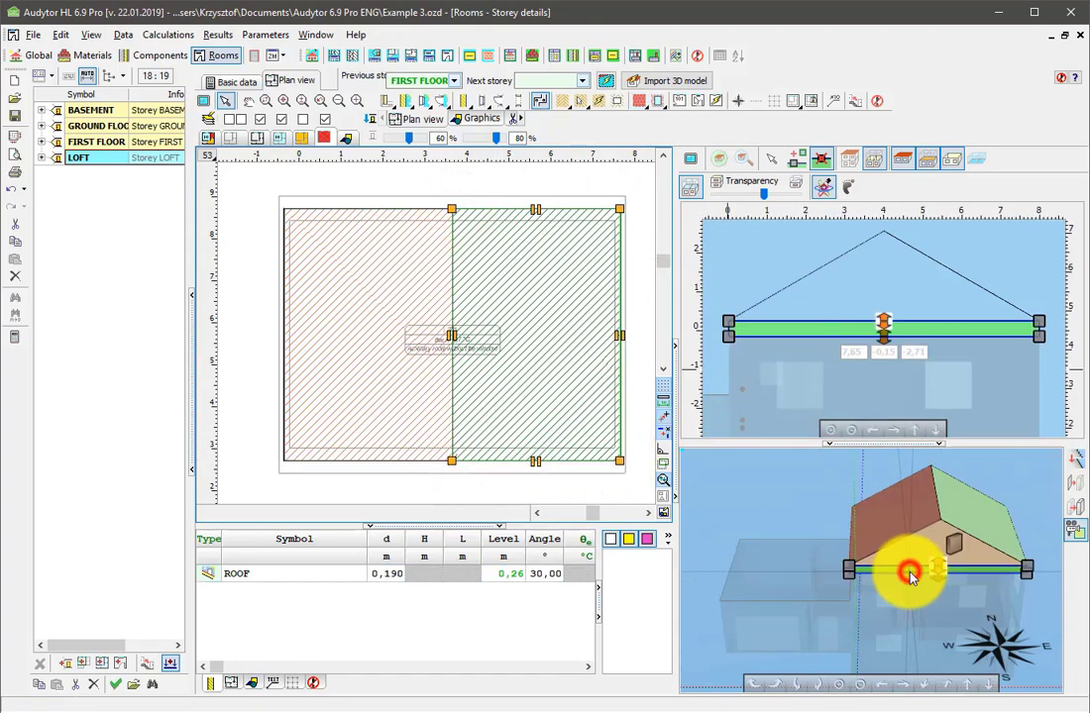
click(804, 169)
drag(851, 316, 884, 234)
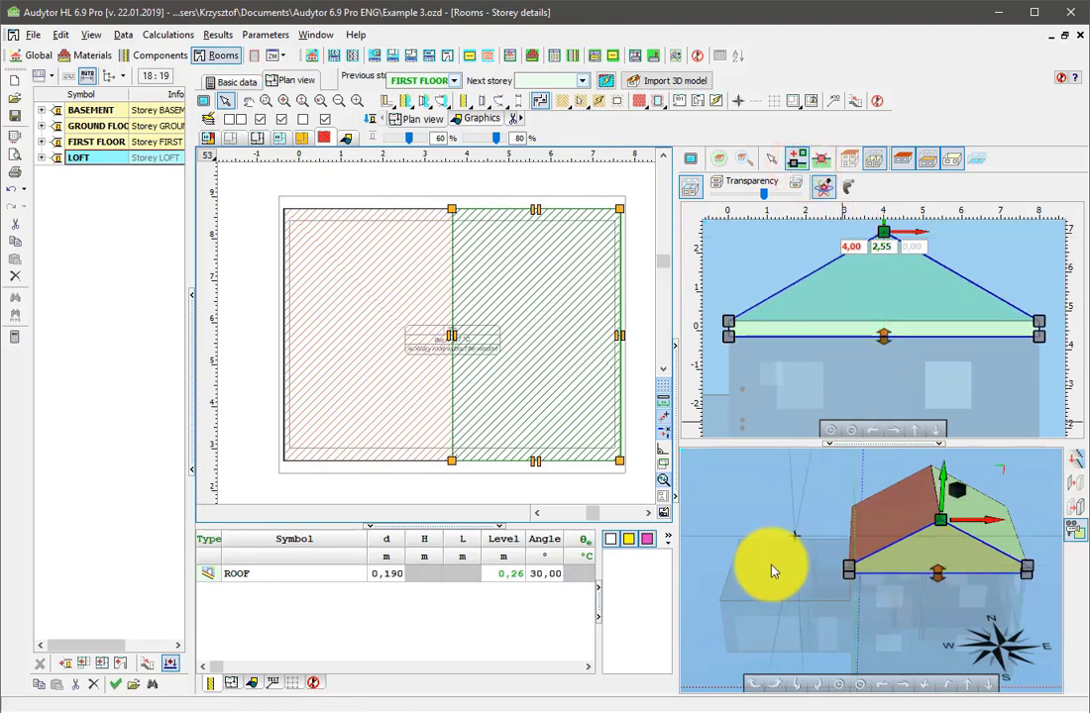
Add a vertex to the top edge of the loft's north wall and place it at the ridge at 4.00, 2.55
drag(778, 538, 791, 622)
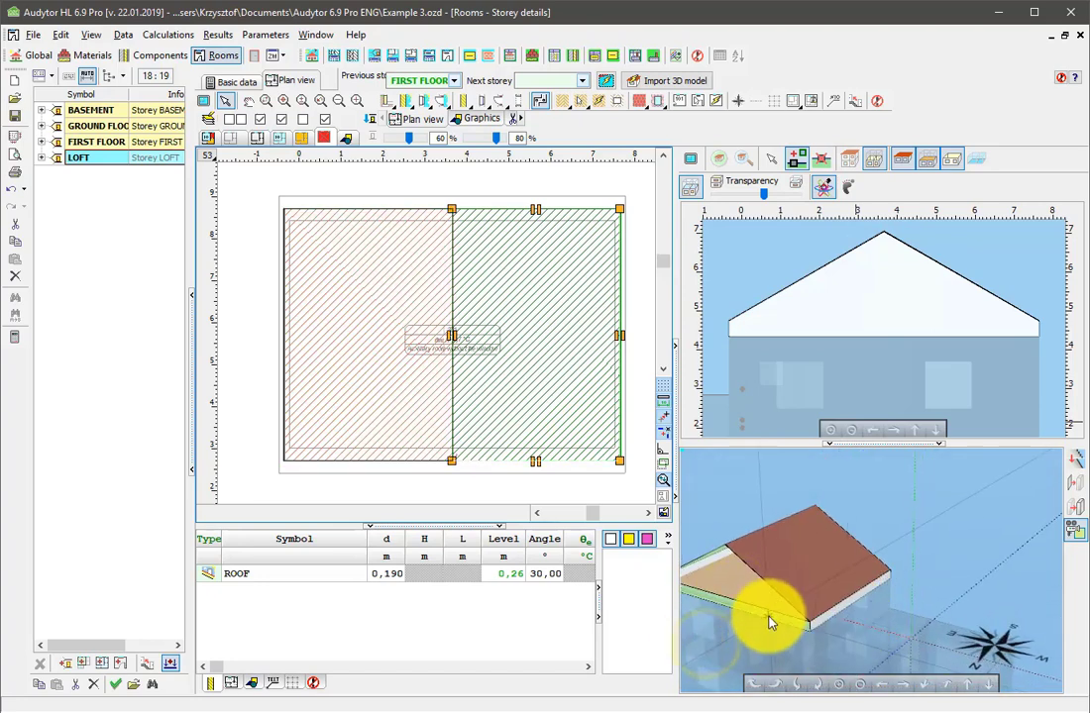
click(770, 621)
click(868, 323)
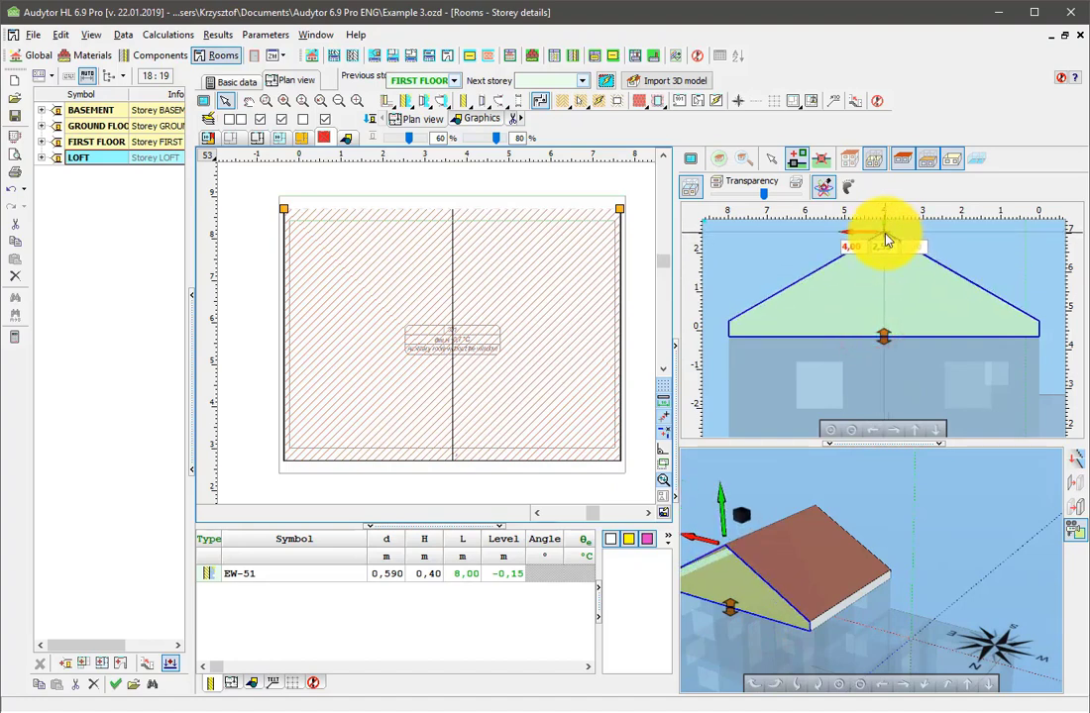
click(885, 236)
drag(764, 499, 839, 503)
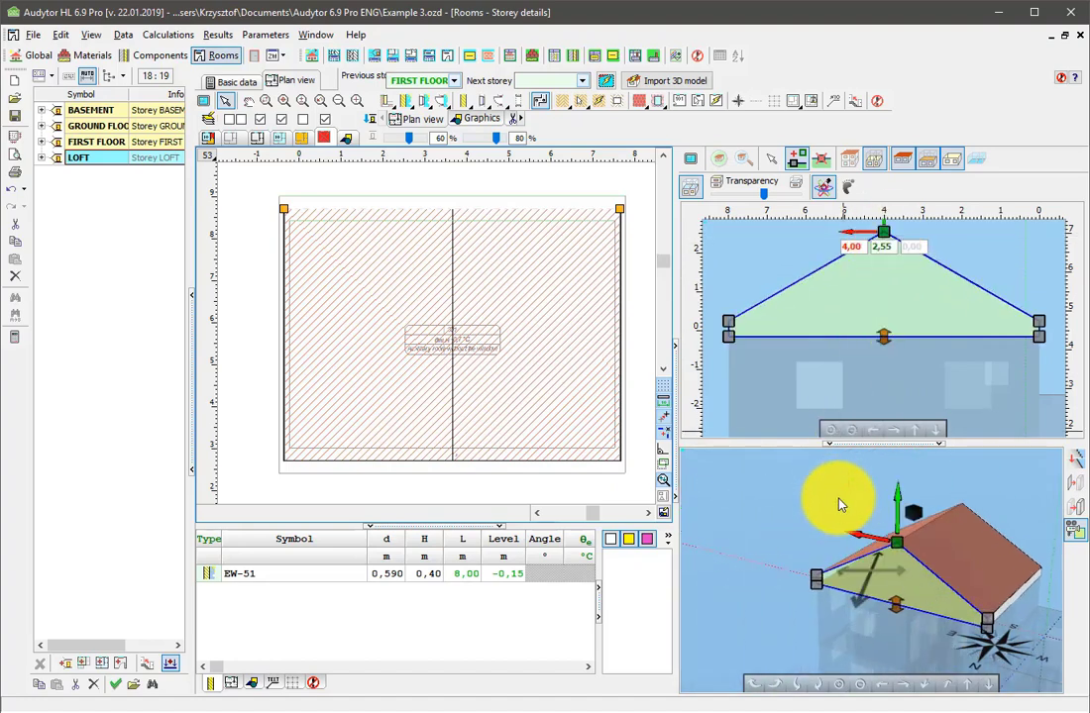
click(838, 156)
drag(730, 609, 954, 644)
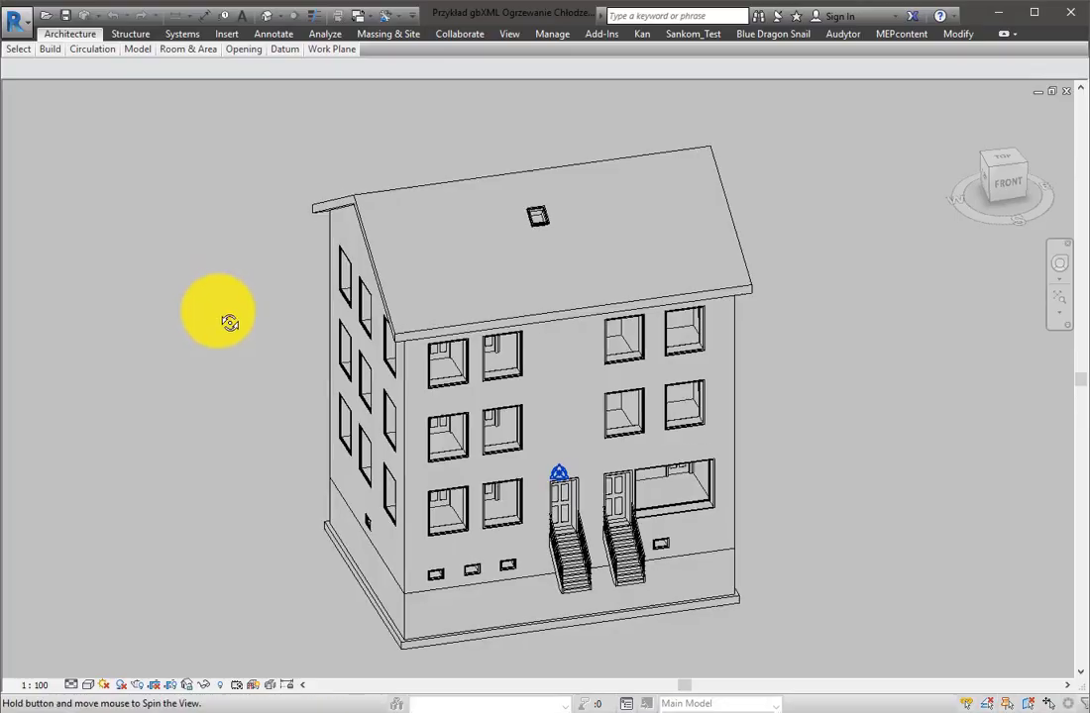
Examine the building in Revit from several angles, then the imported gbXML model in Audytor HL
drag(226, 319, 426, 327)
drag(394, 211, 219, 258)
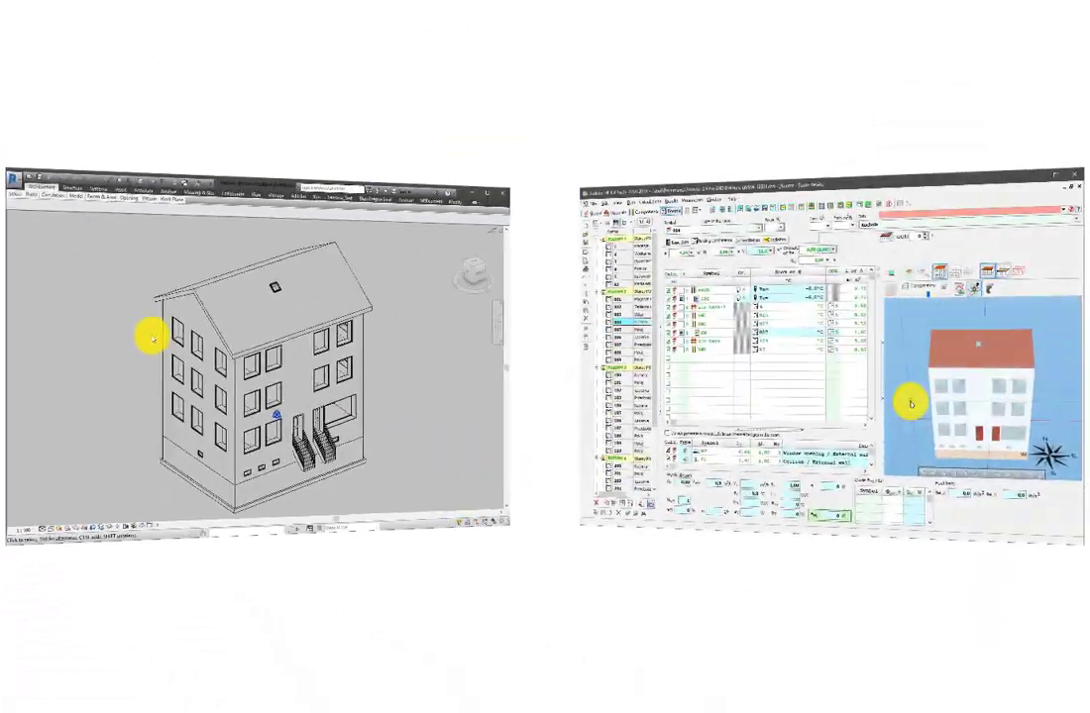
drag(905, 396, 924, 341)
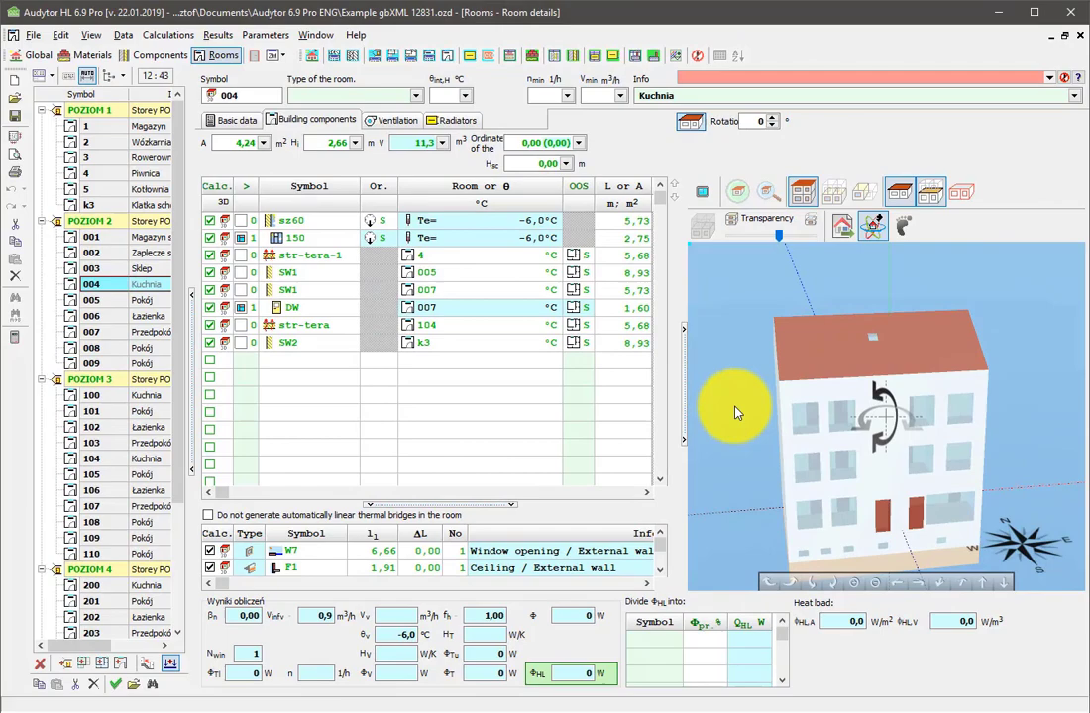
drag(736, 412, 778, 426)
Isolate room 205 in the 3D view through its sz60 external wall and show the thermal bridges in its partitions
click(785, 423)
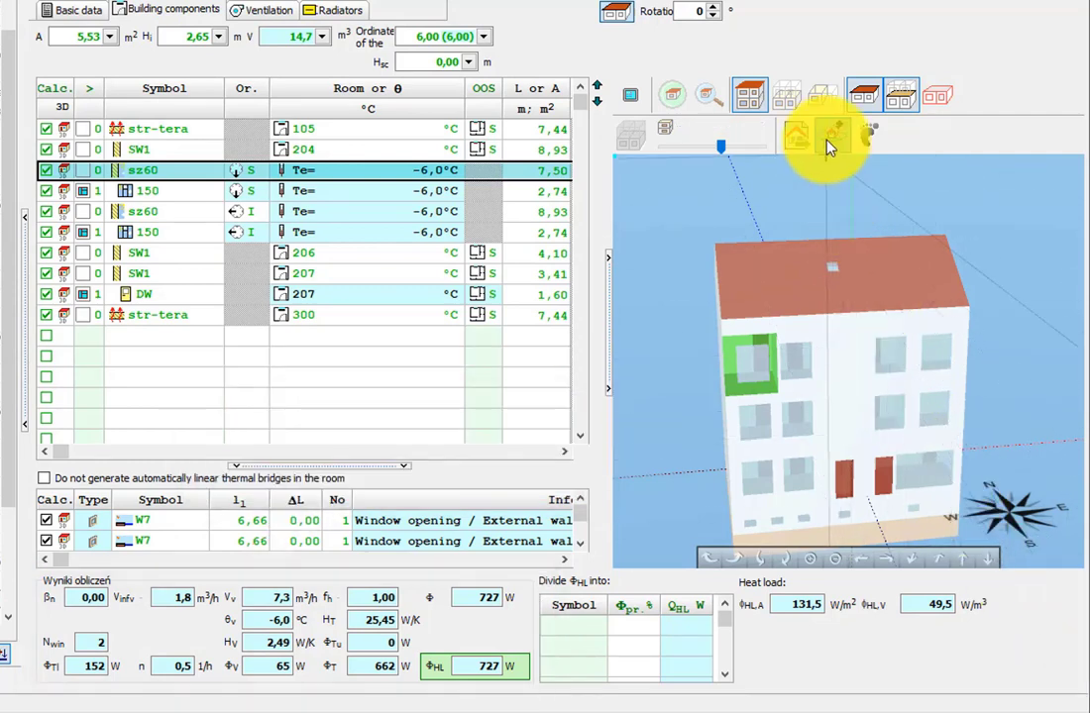
click(826, 96)
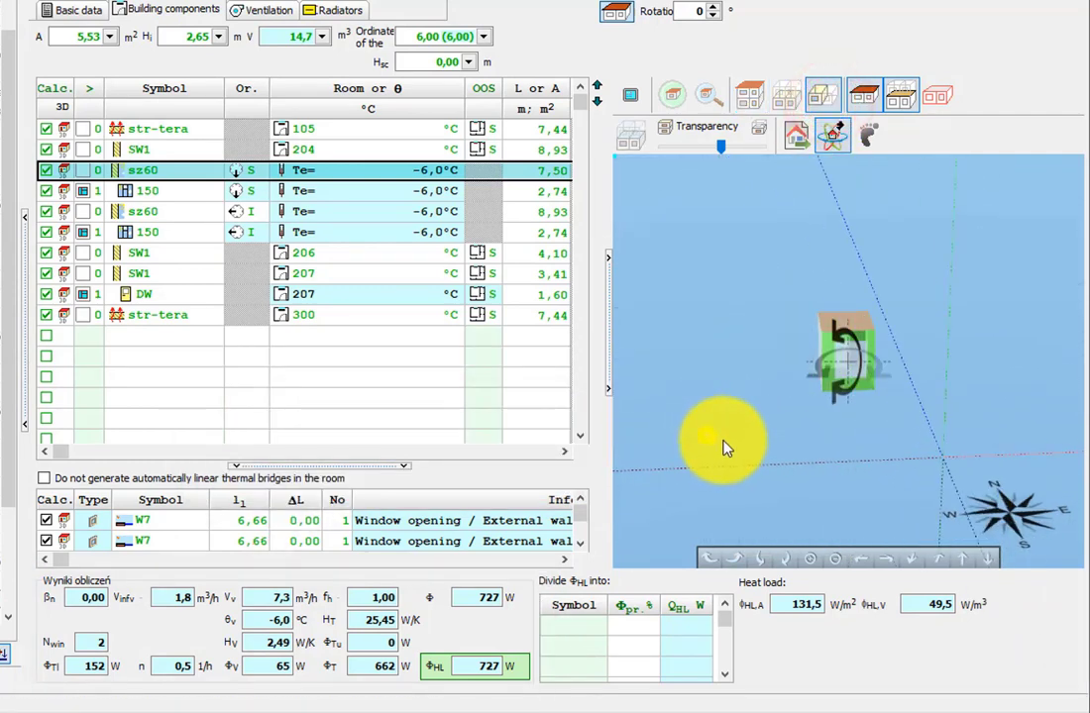
drag(783, 451, 1009, 177)
click(939, 97)
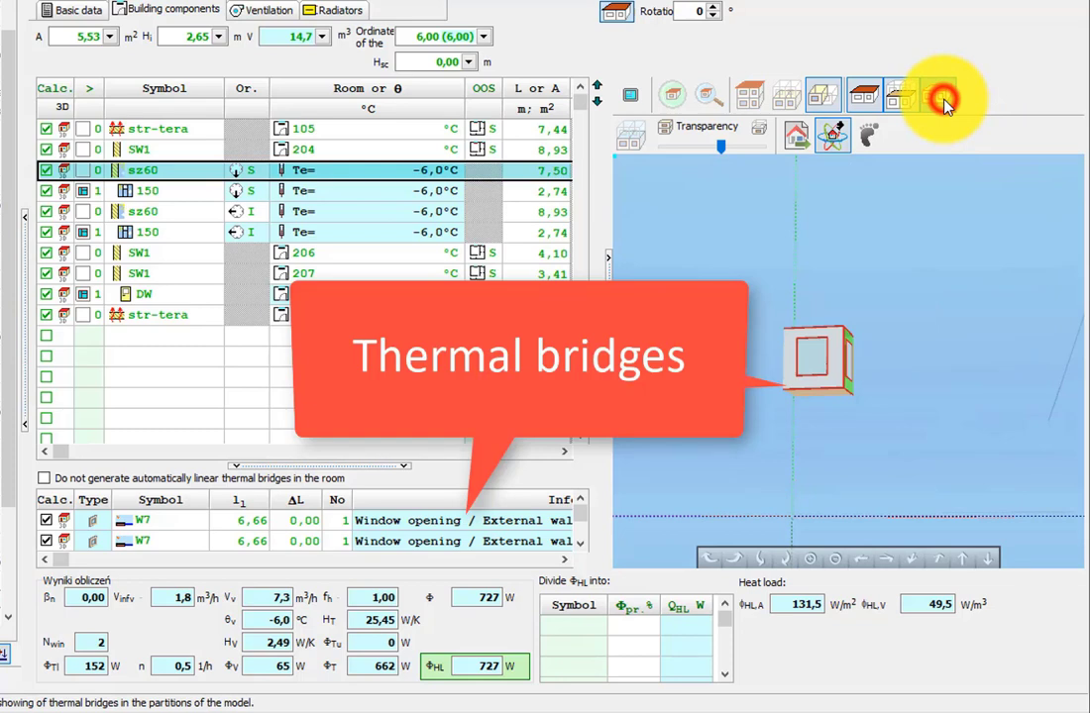
drag(932, 279, 998, 436)
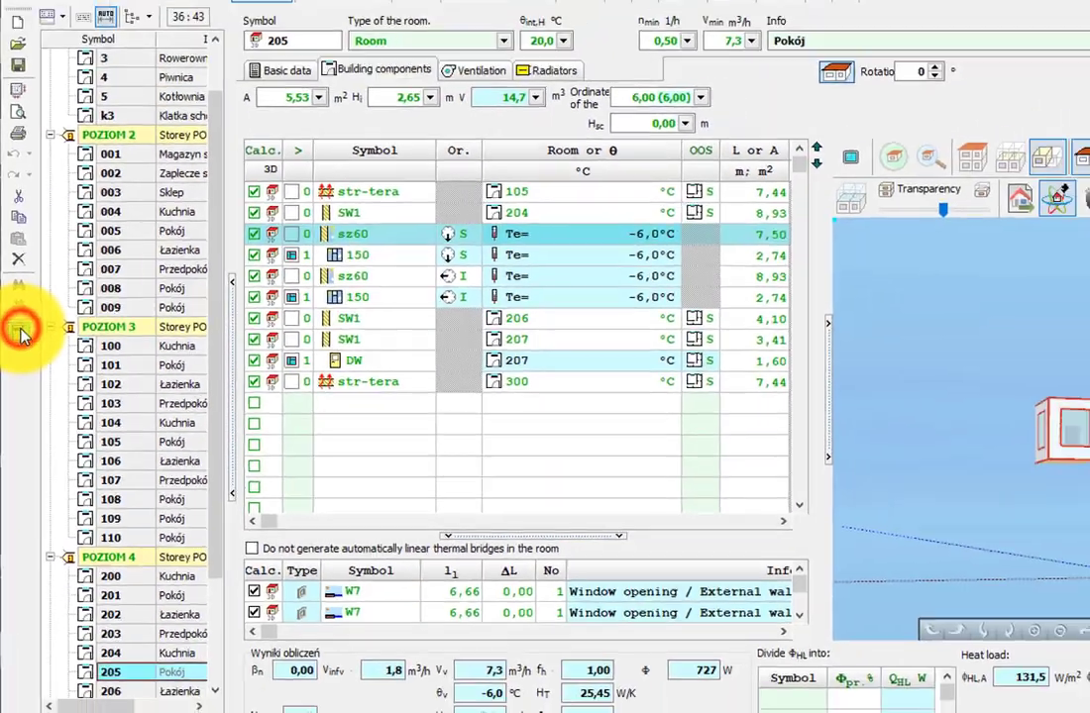
Run the calculations and open the global results to review the building's heat loss, heat load and ventilation figures
click(39, 309)
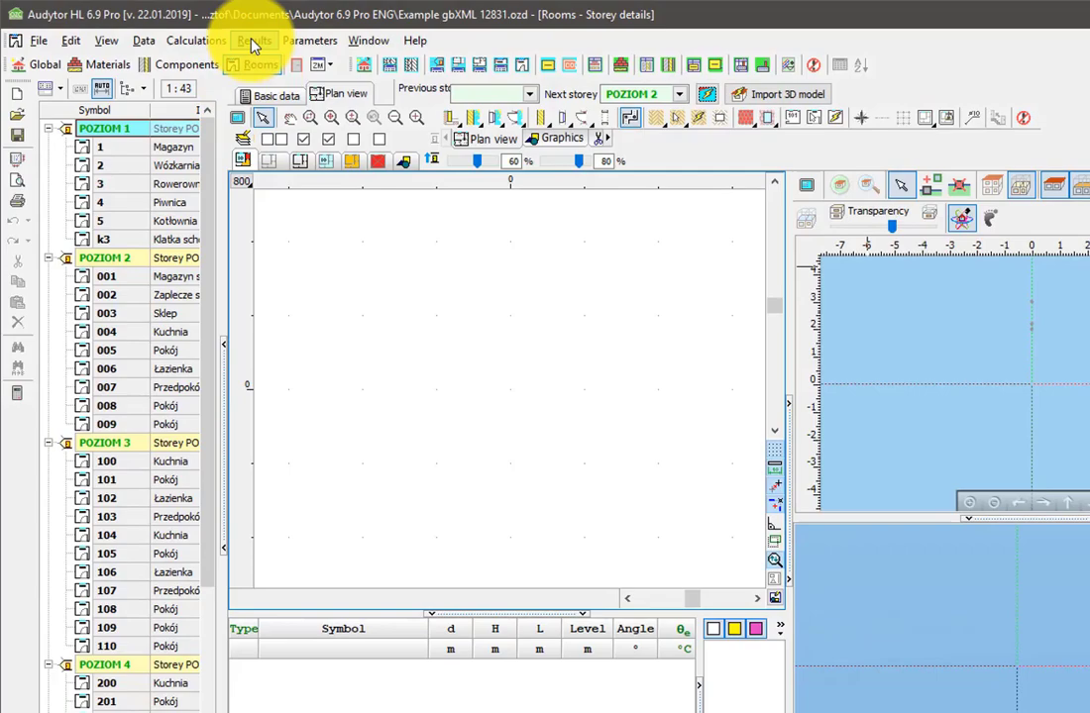
click(254, 42)
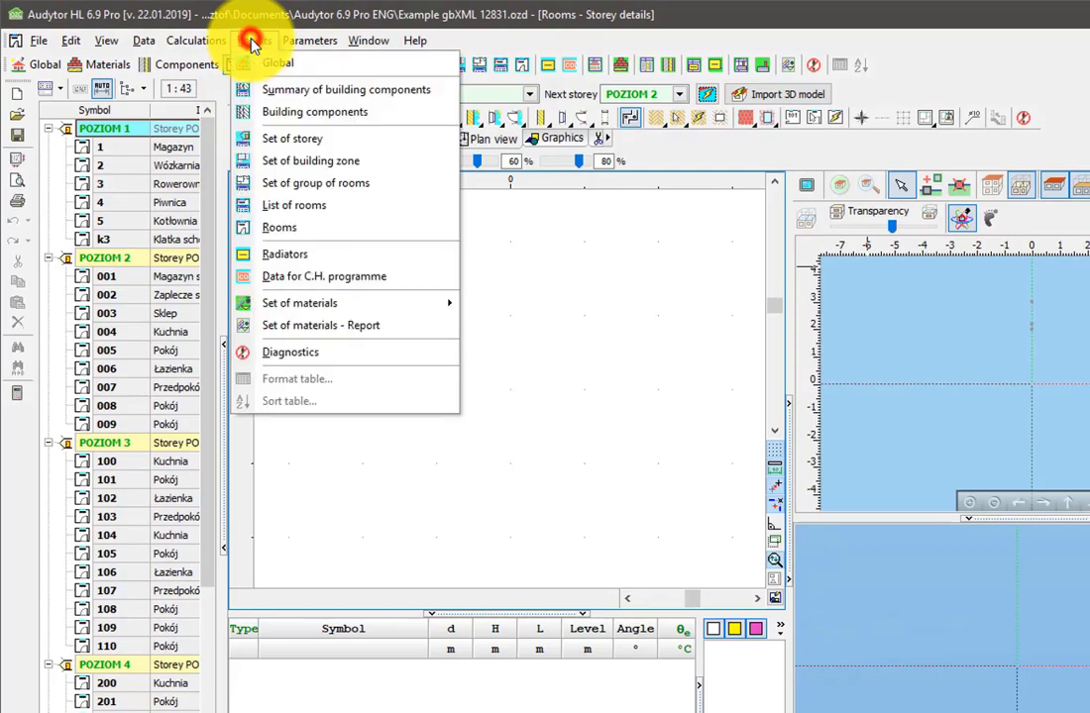
click(333, 70)
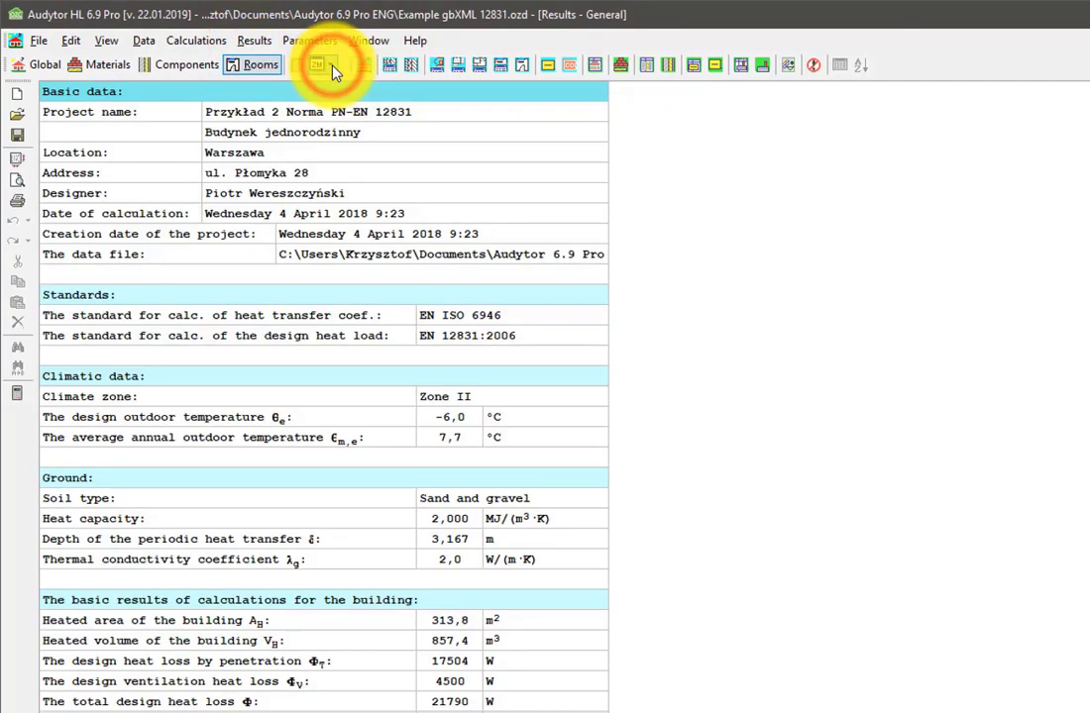
scroll(718, 632, down, 4)
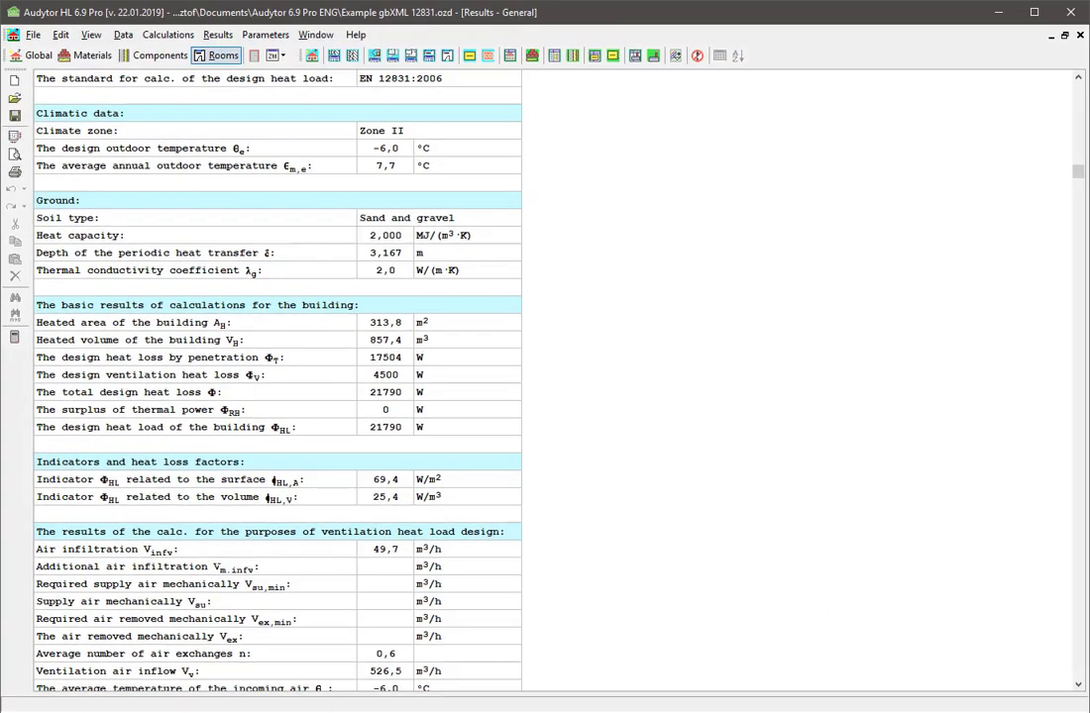
click(219, 35)
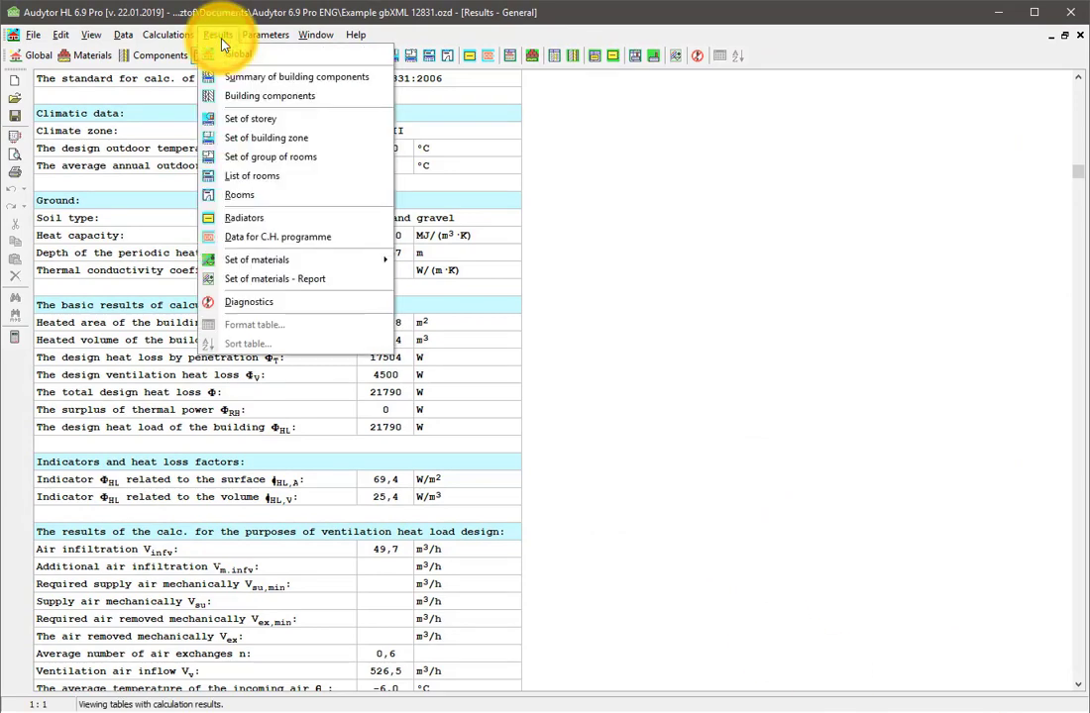
click(363, 242)
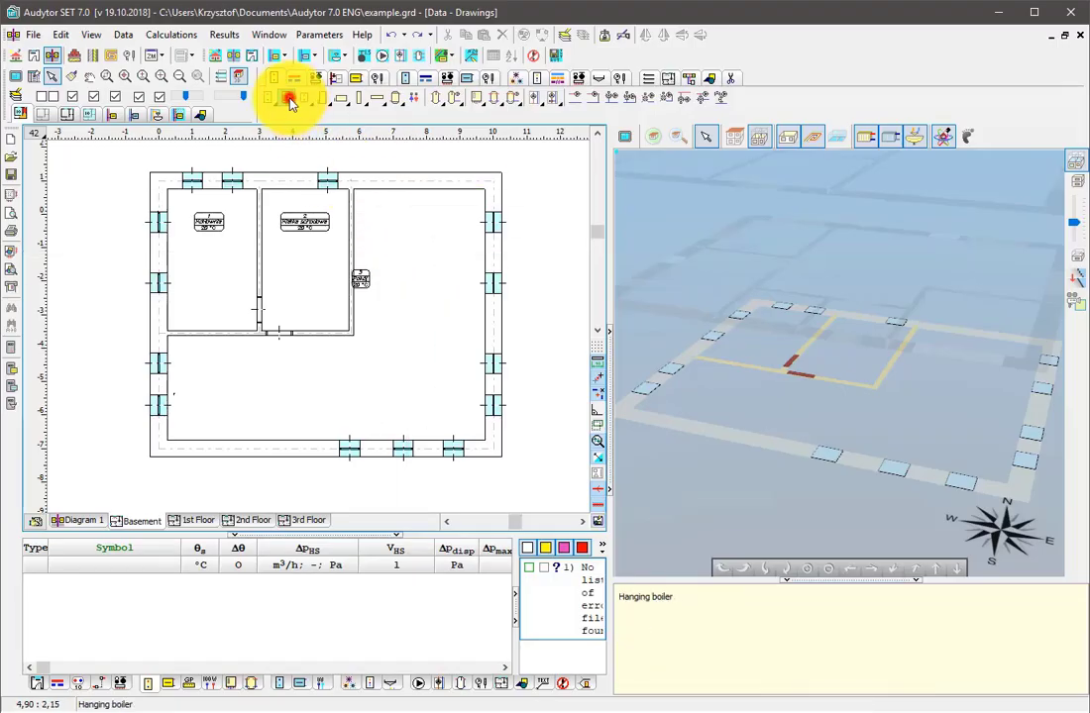
Place a hanging boiler in room 1 (Kotłownia) on the Basement plan
click(289, 99)
scroll(248, 249, up, 5)
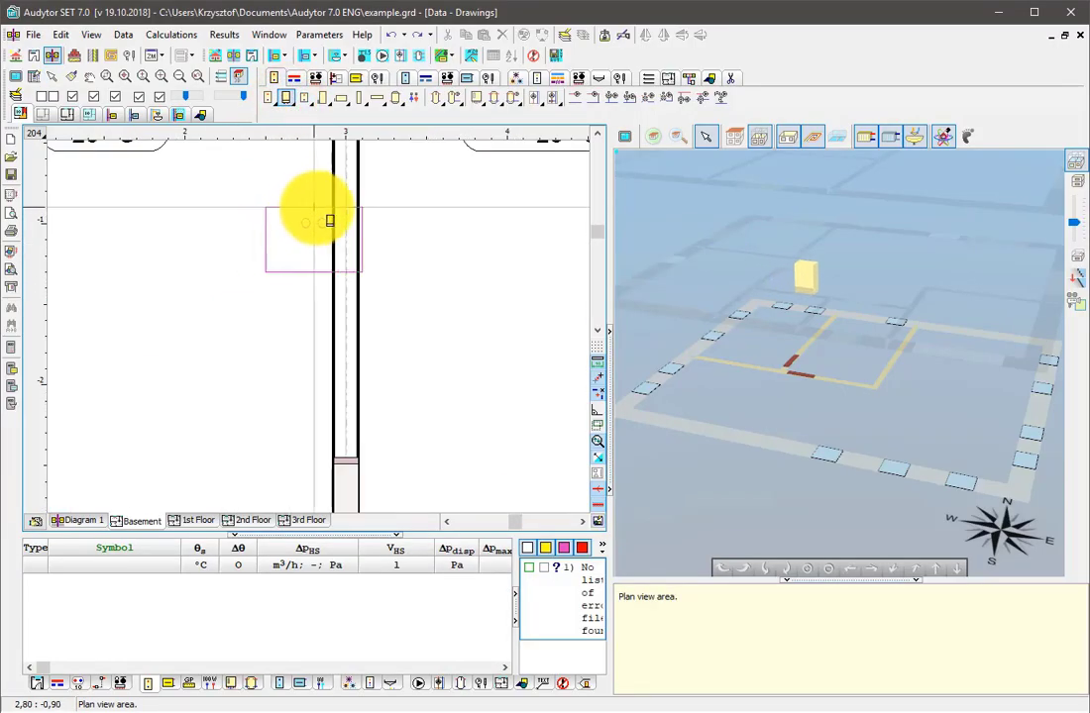
click(255, 218)
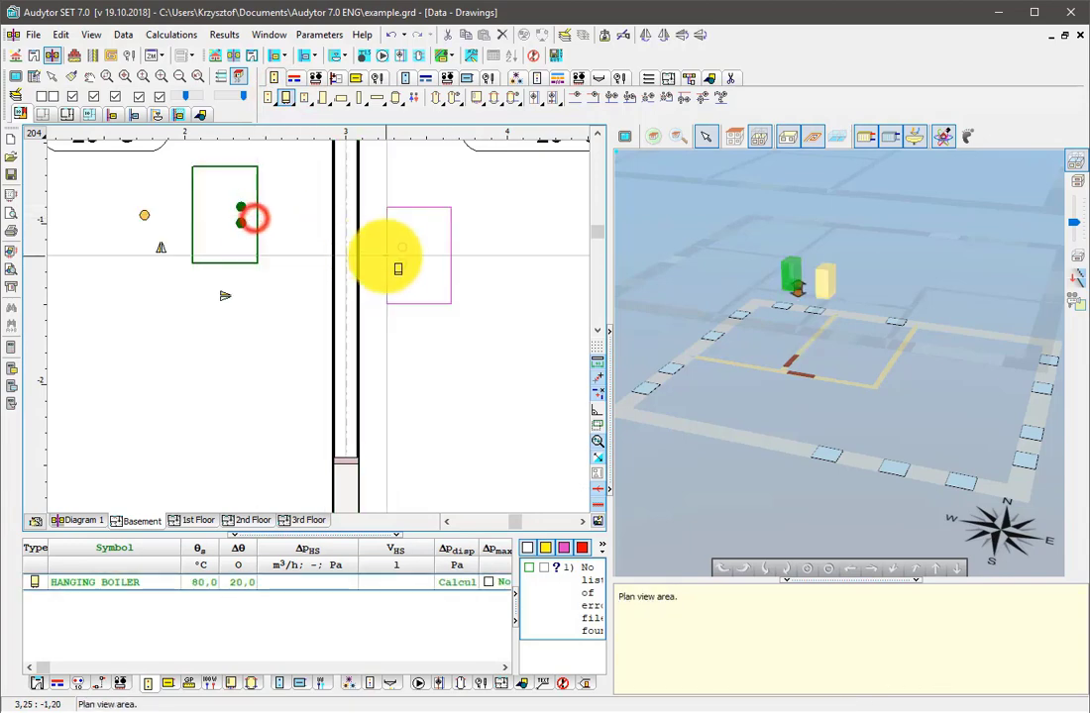
scroll(426, 341, down, 5)
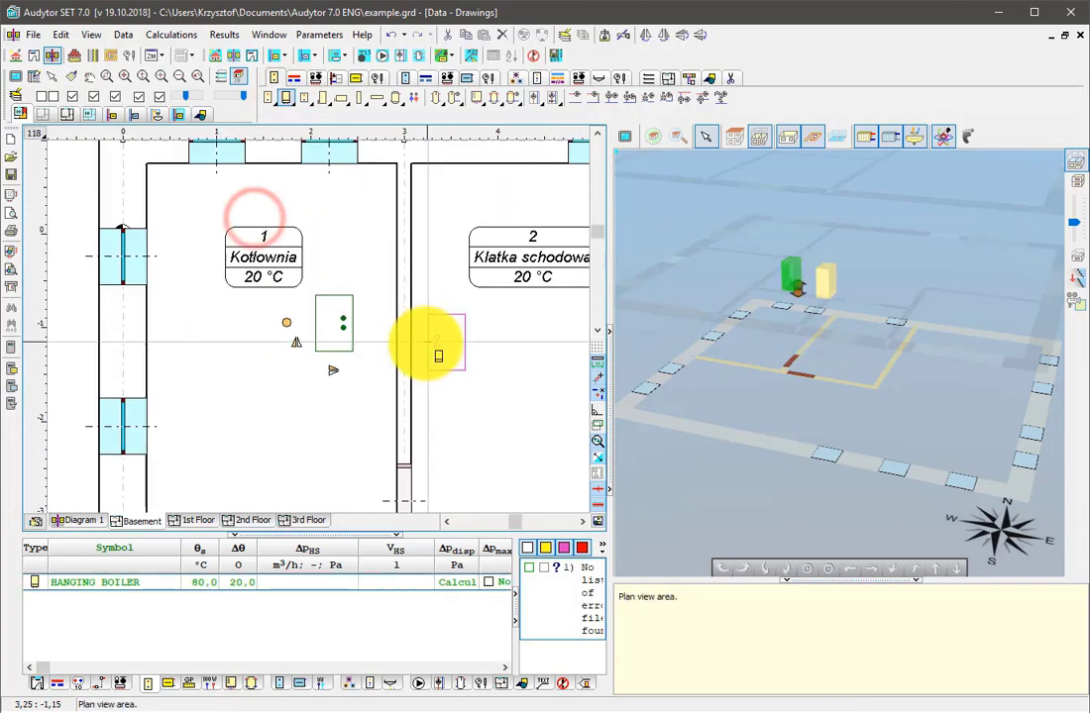
Insert a CV**-60 panel radiator VK in room 3, under the west-wall window just south of room 1
click(357, 77)
click(284, 98)
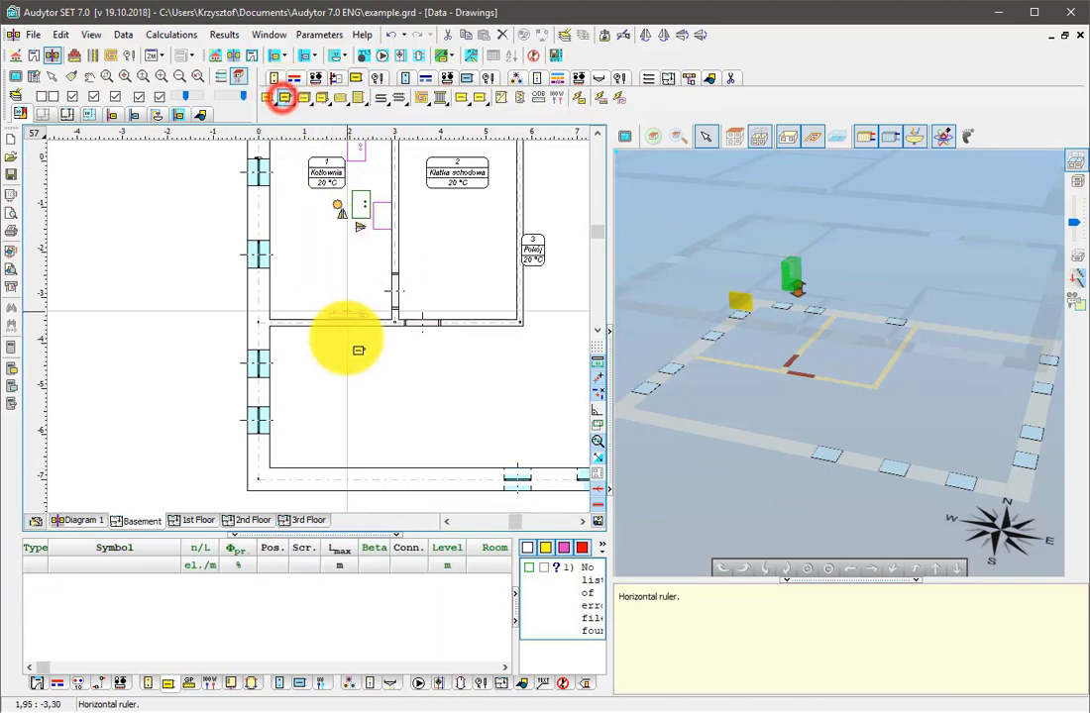
click(274, 364)
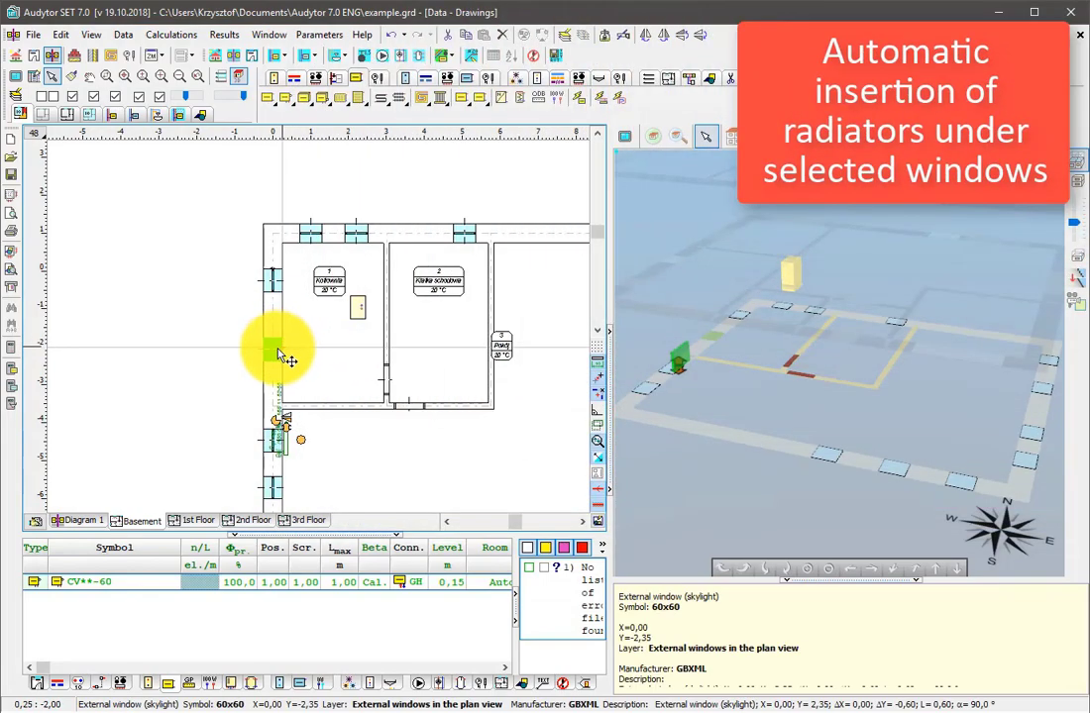
Automatically create radiators of type Panel radiator VK under five 60x60 windows: one west, one north, two east and one south
click(276, 351)
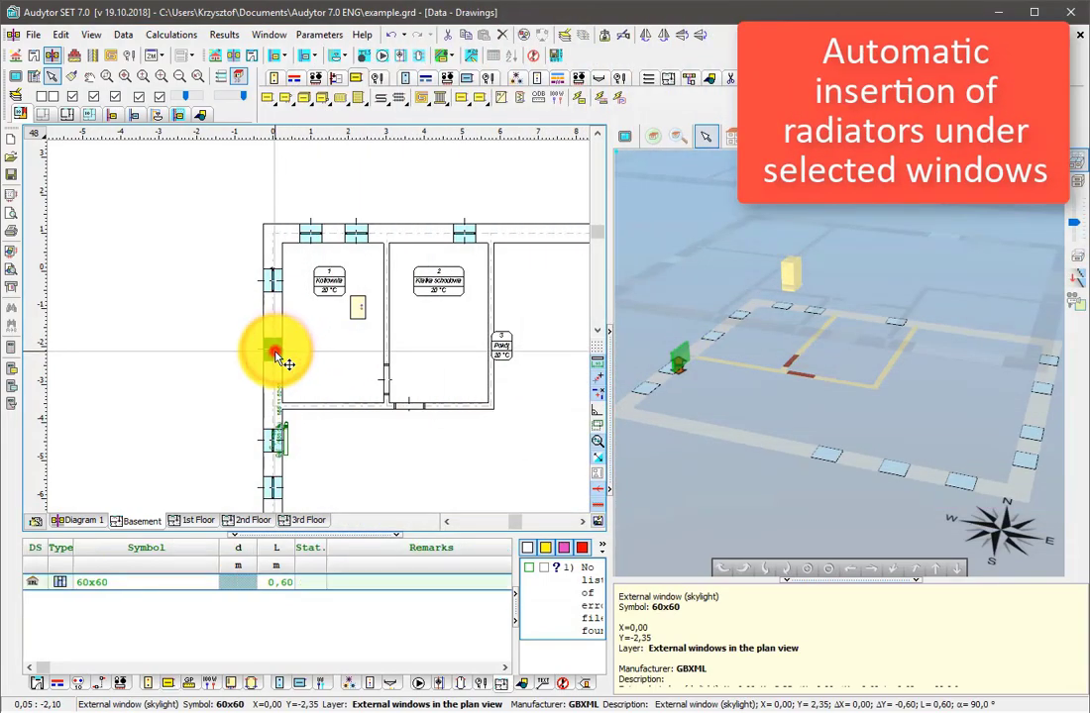
click(462, 231)
scroll(357, 287, down, 2)
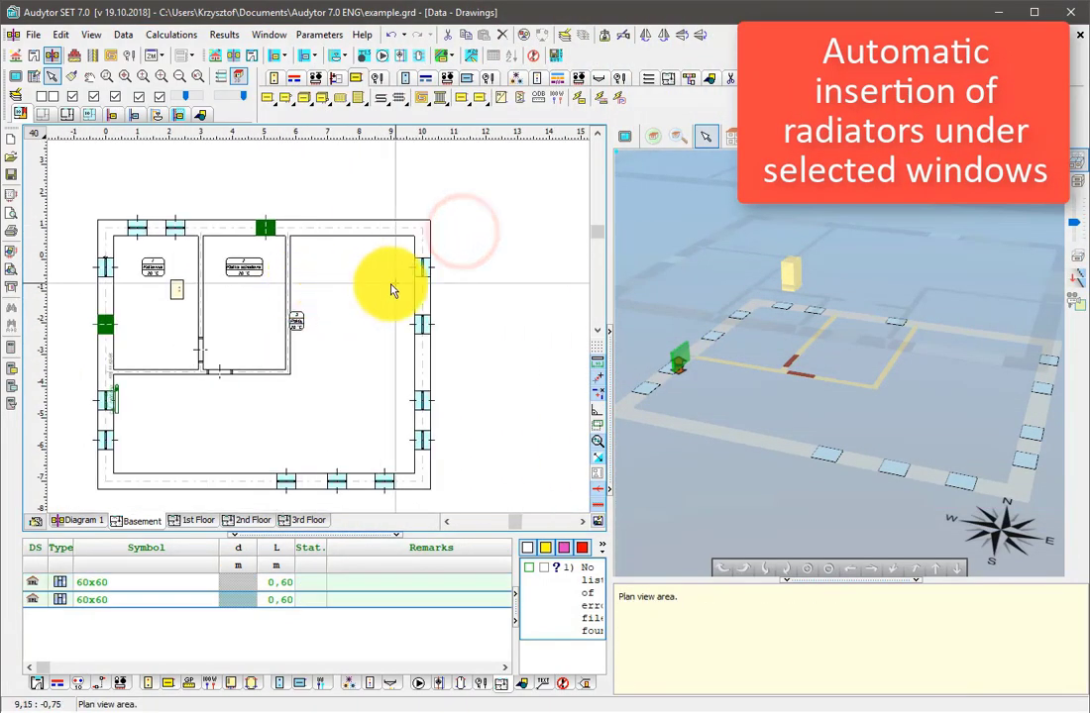
click(420, 268)
click(422, 399)
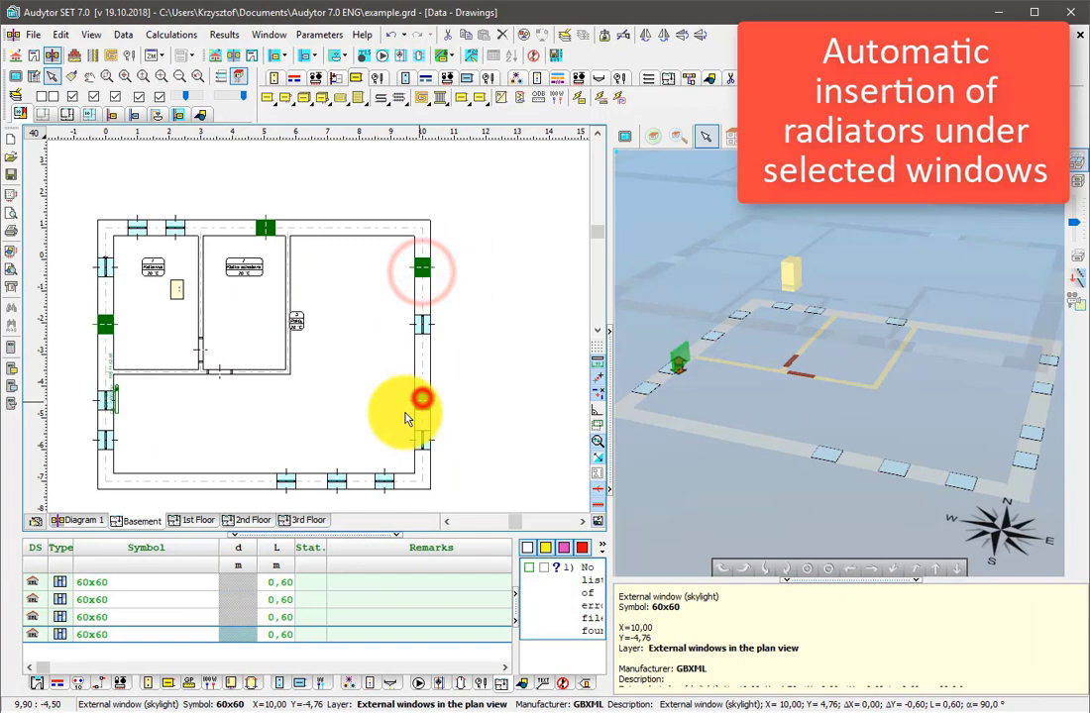
click(286, 481)
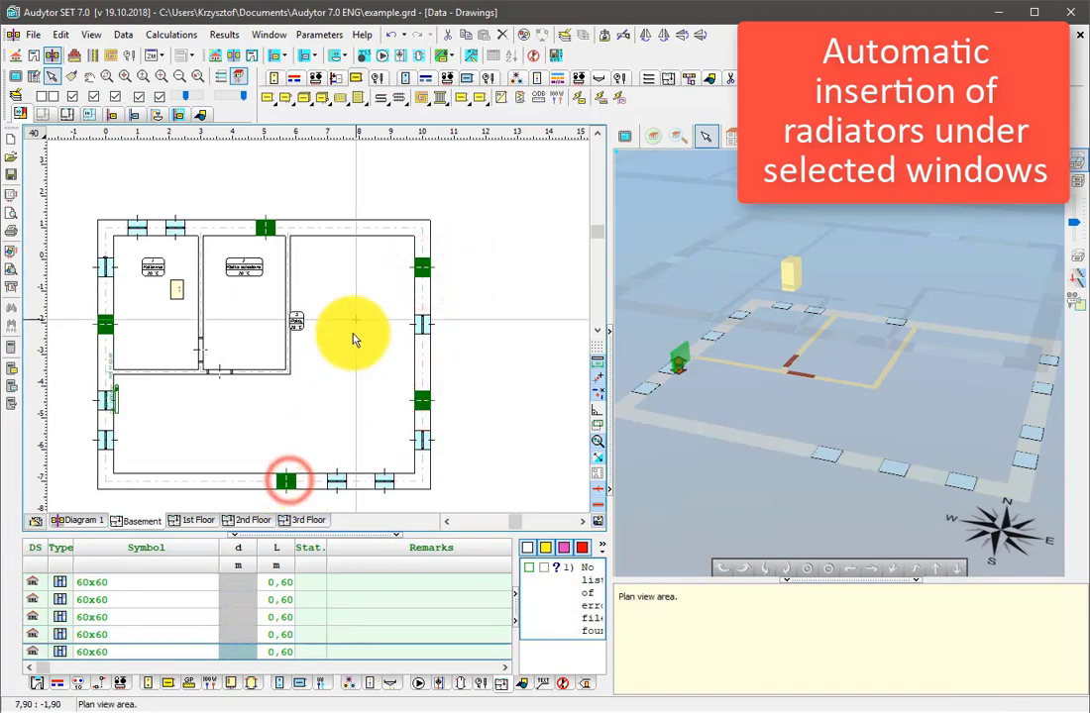
click(581, 101)
click(738, 299)
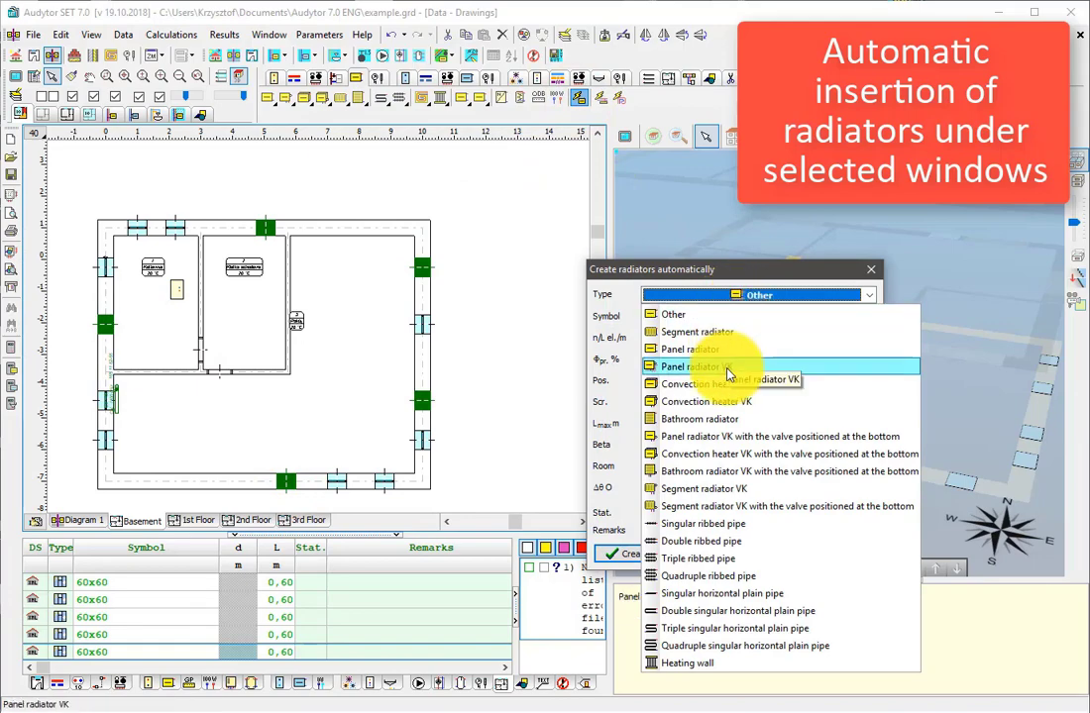
click(729, 369)
click(687, 556)
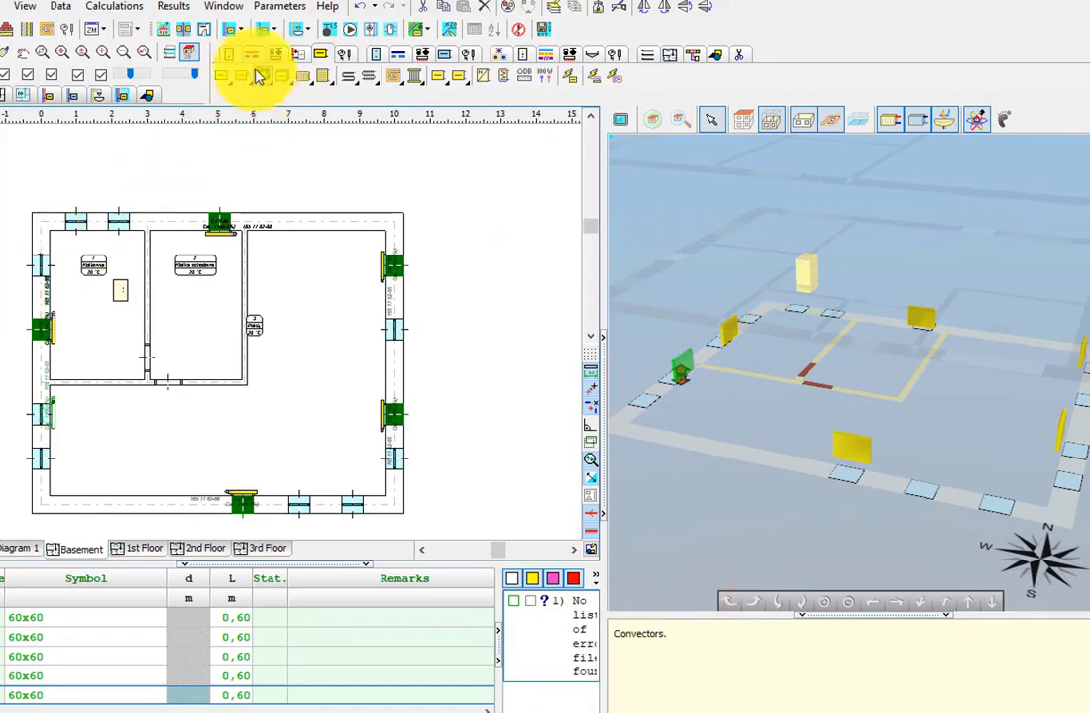
Draw multipipes with 10 cm spacing from the boiler along the north wall to the northeast corner at about 9.45, 0.45
click(252, 53)
click(283, 77)
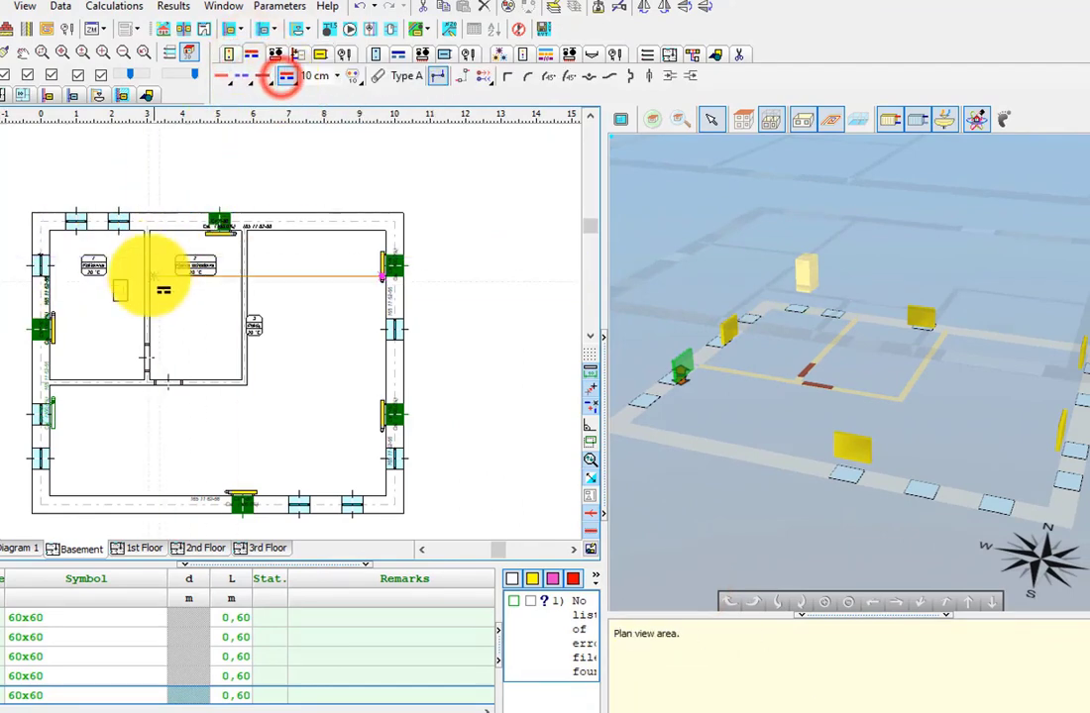
click(131, 289)
scroll(129, 289, up, 3)
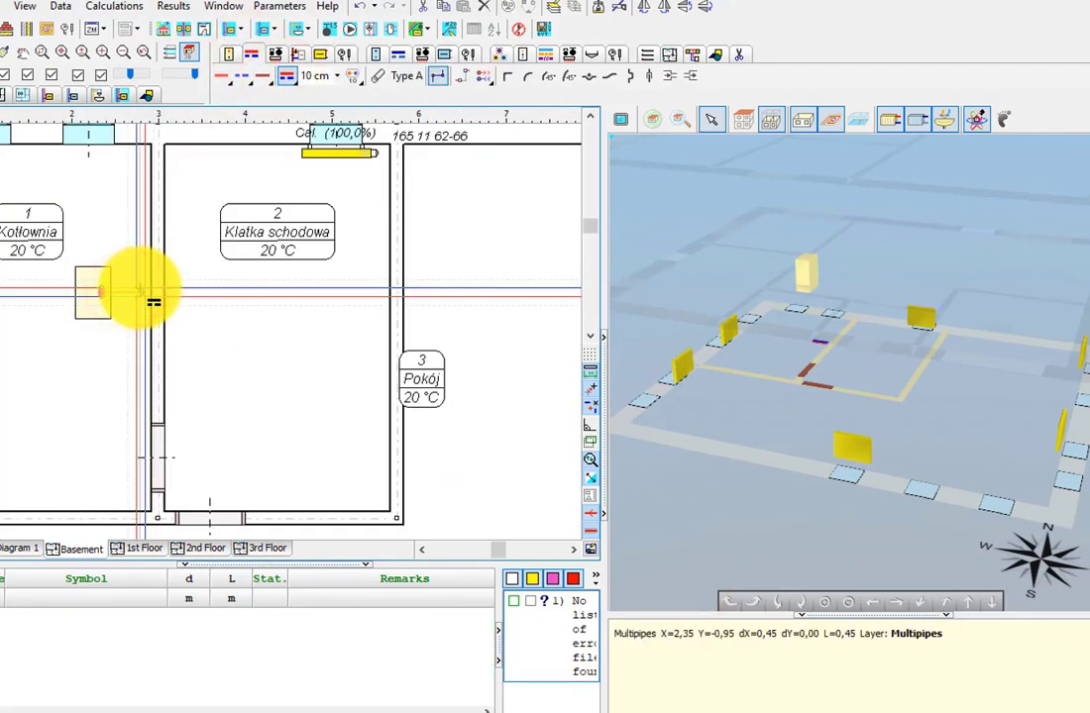
click(140, 290)
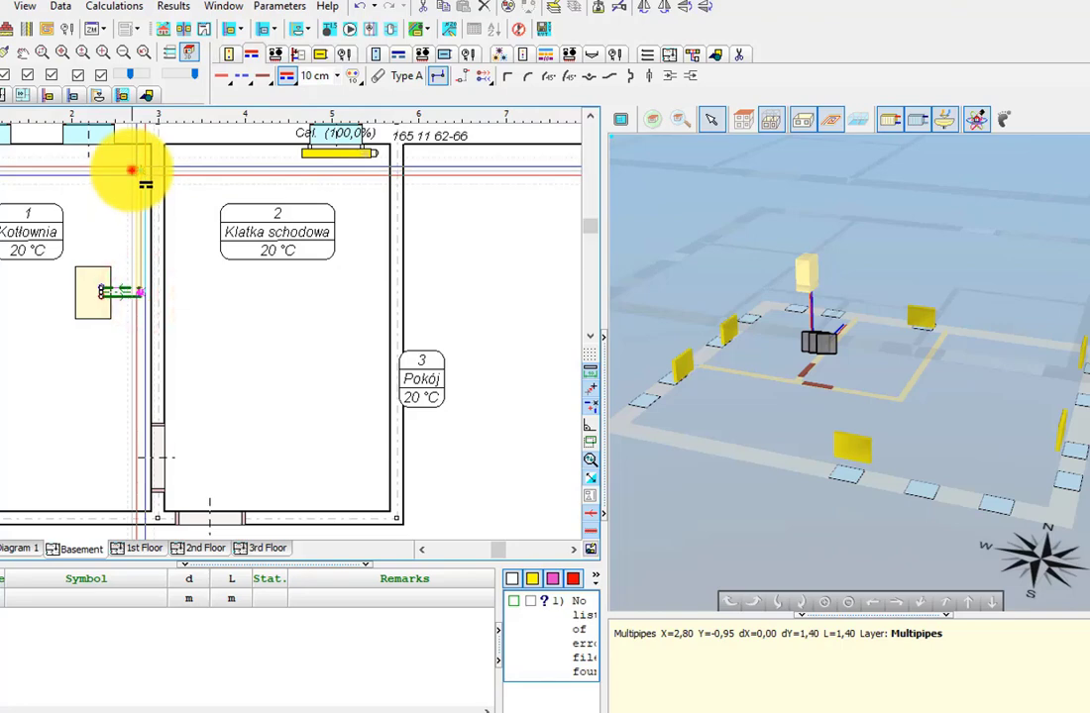
click(132, 170)
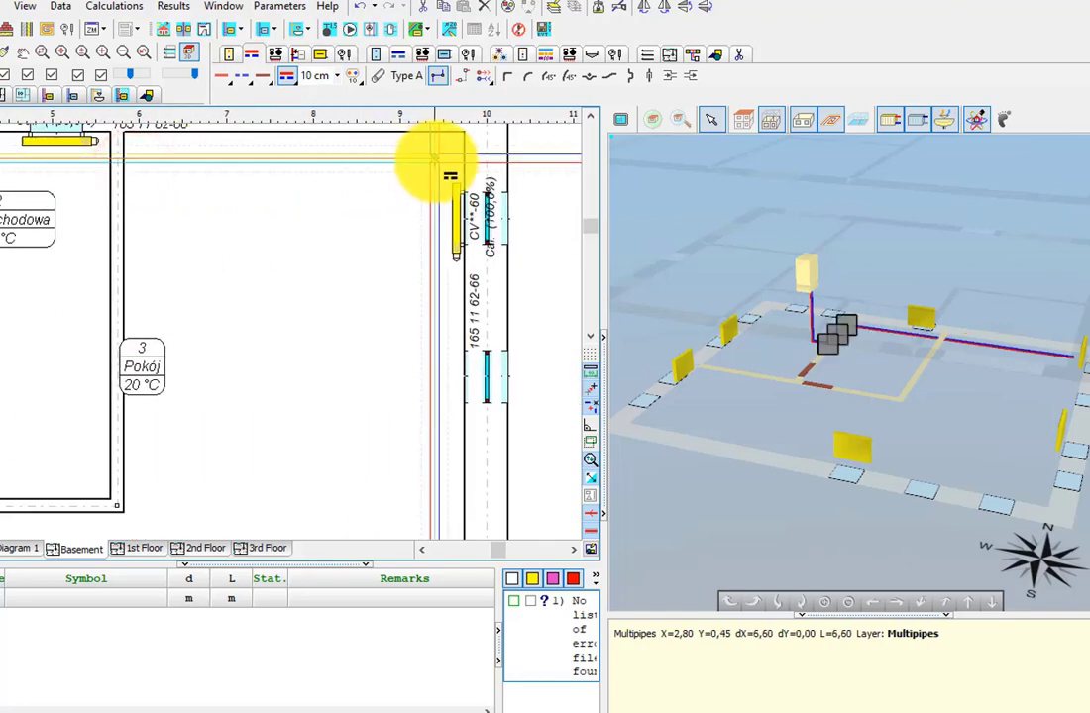
click(451, 176)
Continue the multipipes about 6.90 m down the east wall and along the south wall to the radiator under the south window
scroll(422, 247, down, 5)
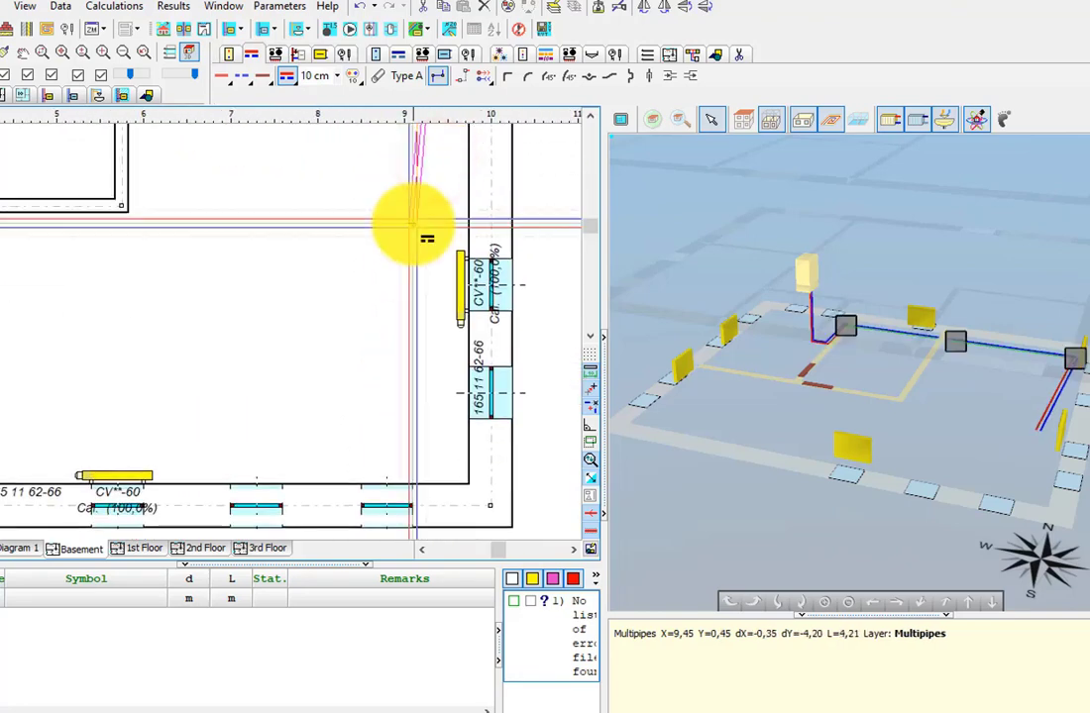
click(436, 384)
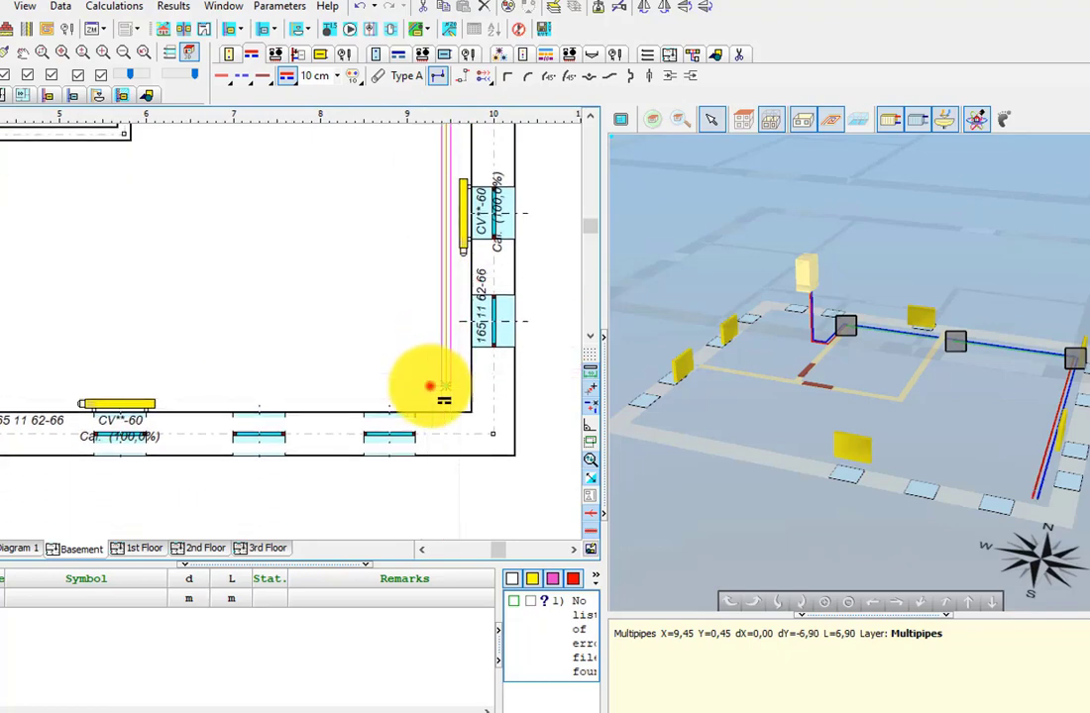
scroll(146, 365, down, 2)
click(146, 376)
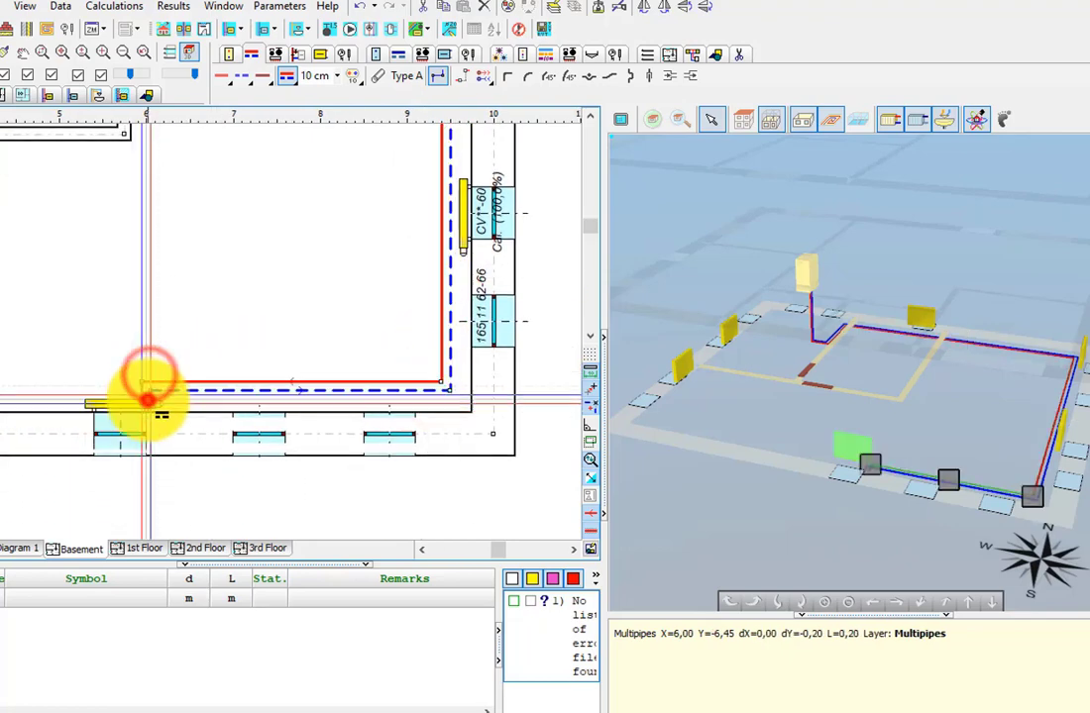
click(148, 399)
scroll(267, 377, down, 3)
scroll(248, 307, up, 2)
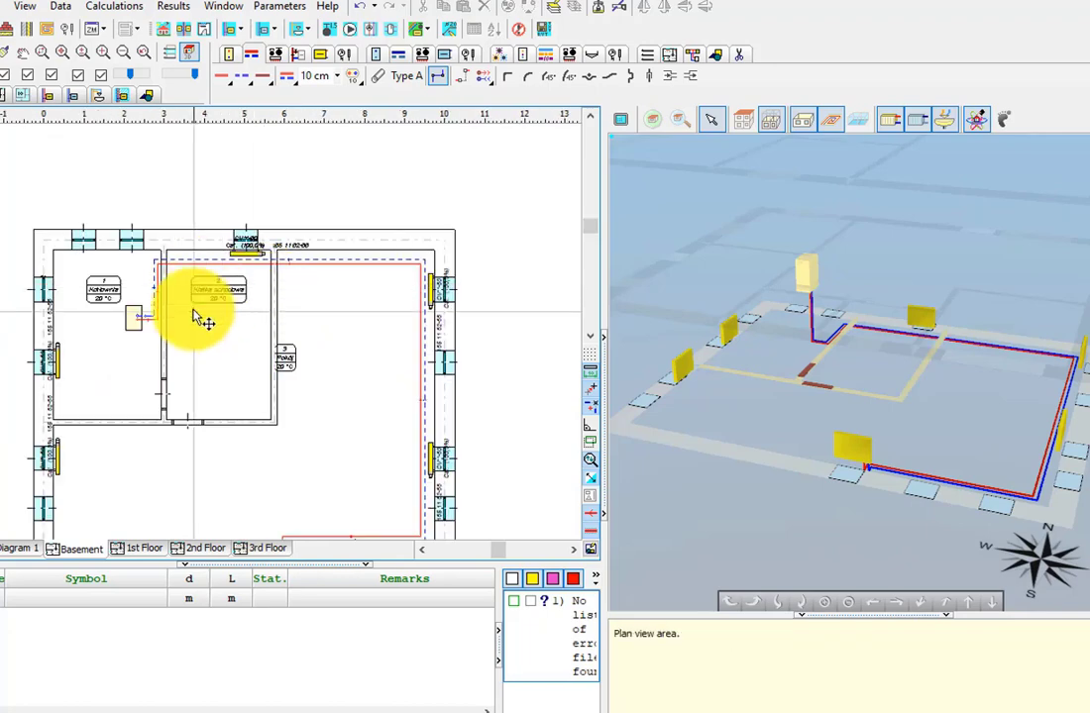
Draw multipipes from room 3's west-wall radiator north along the wall and across room 1 to the existing boiler pipes
click(288, 75)
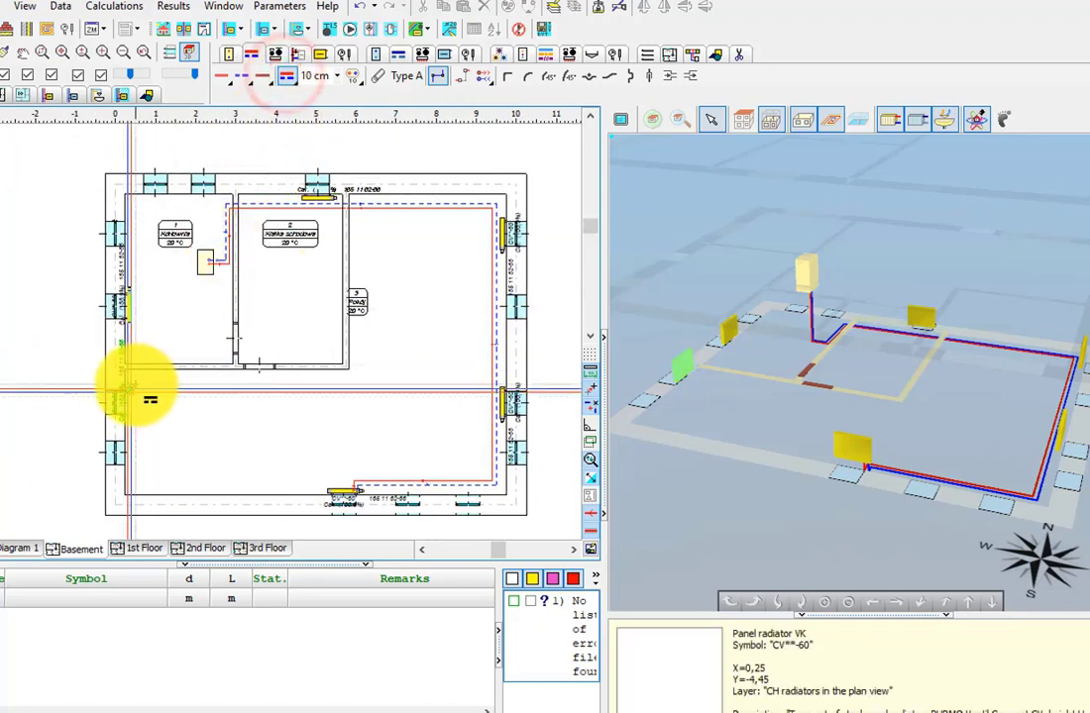
click(134, 386)
click(142, 387)
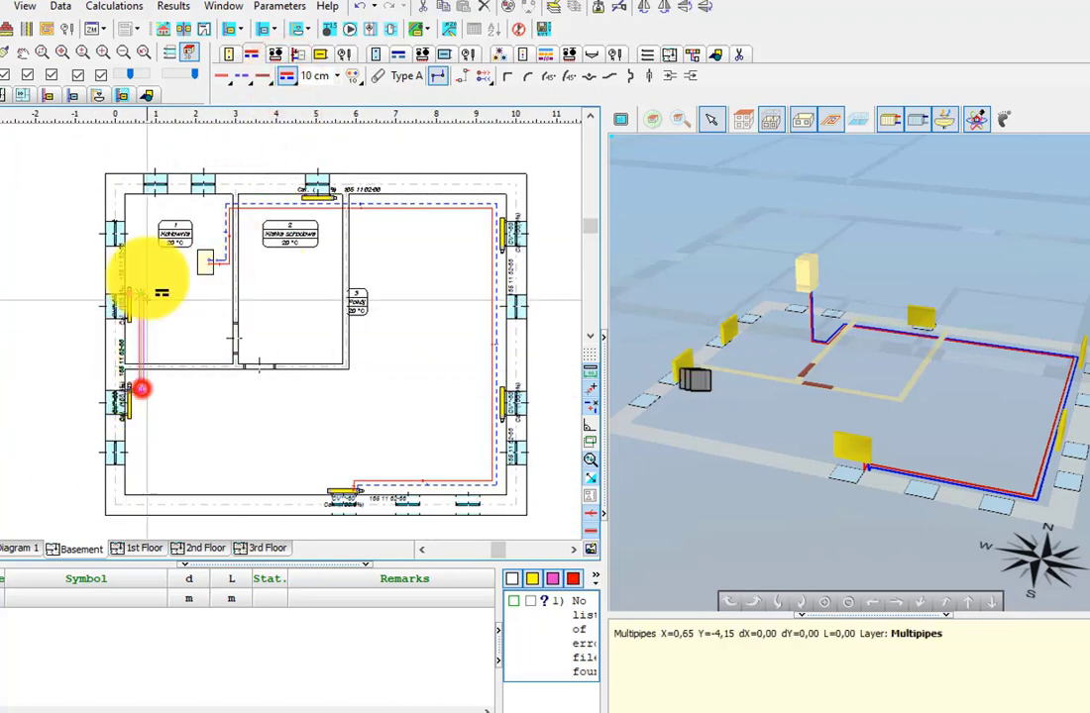
scroll(153, 208, up, 4)
click(155, 208)
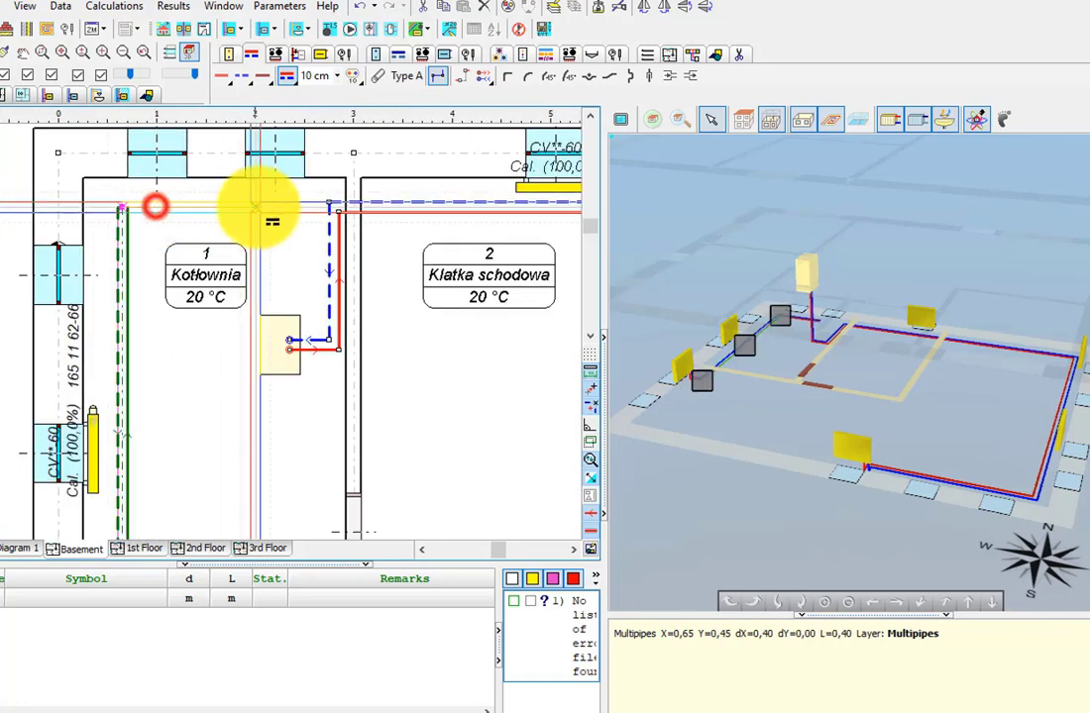
click(332, 198)
scroll(313, 266, down, 4)
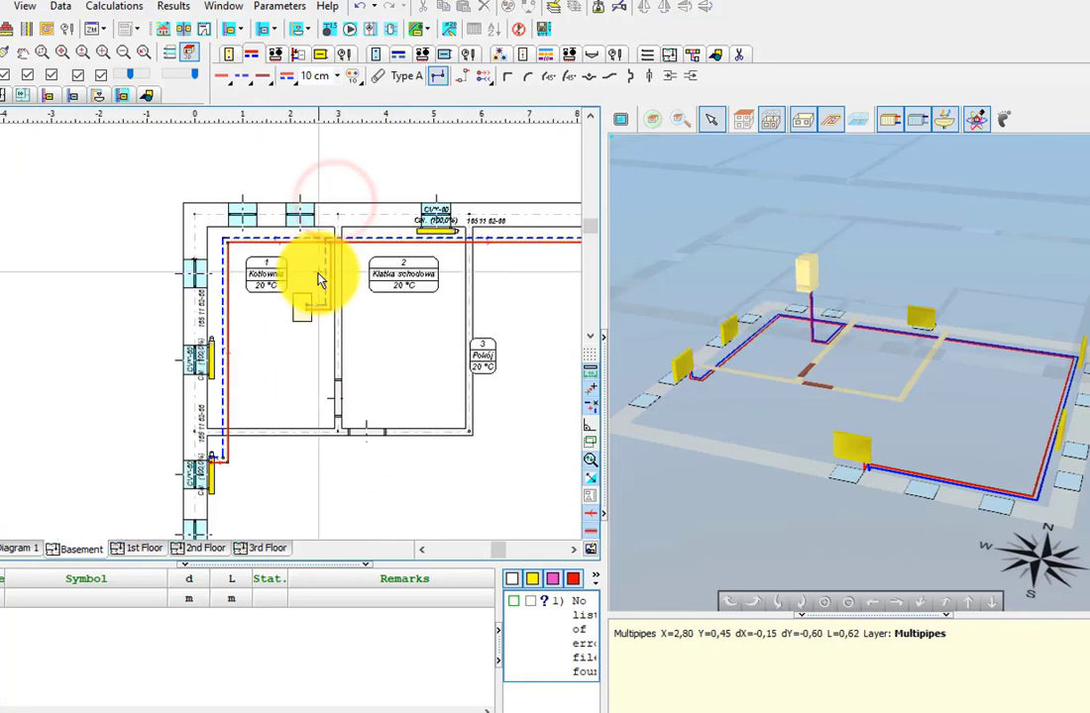
Select the basement's boiler, radiators and pipes and automatically connect the radiators with type A pipes
drag(255, 265, 231, 263)
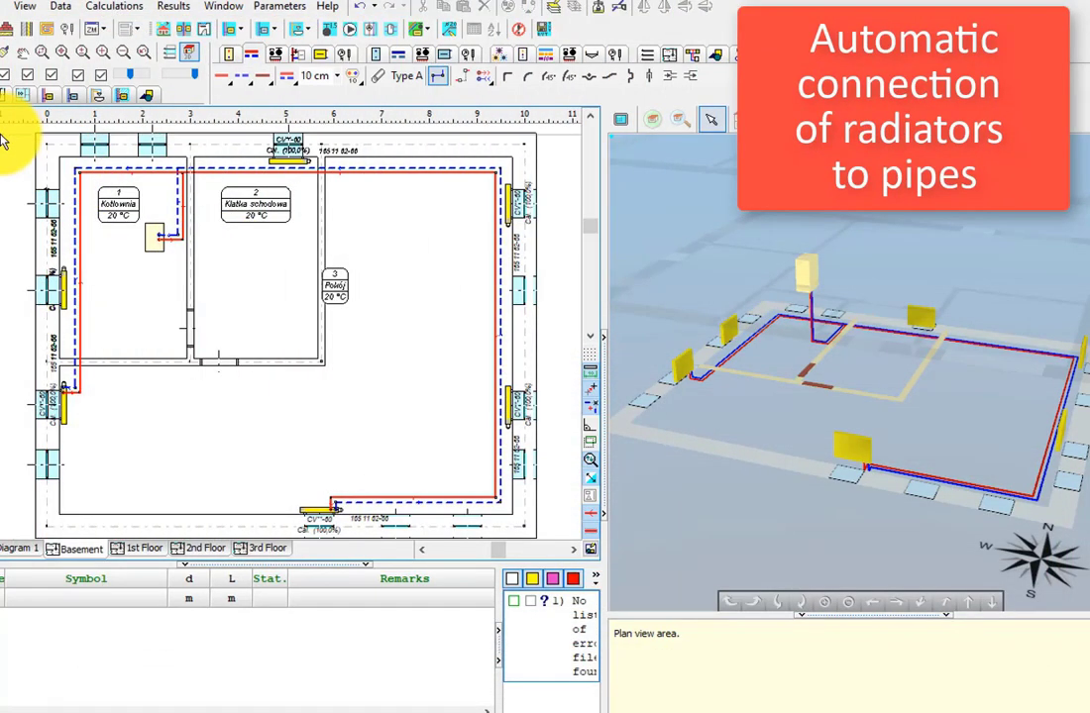
scroll(541, 530, down, 2)
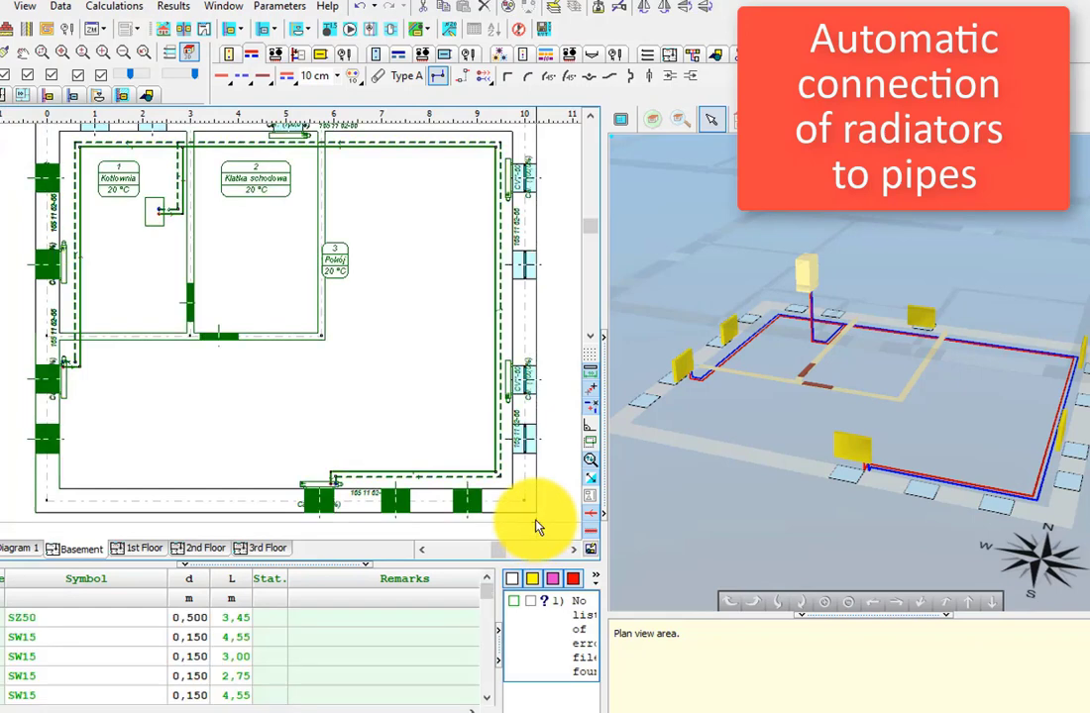
click(275, 54)
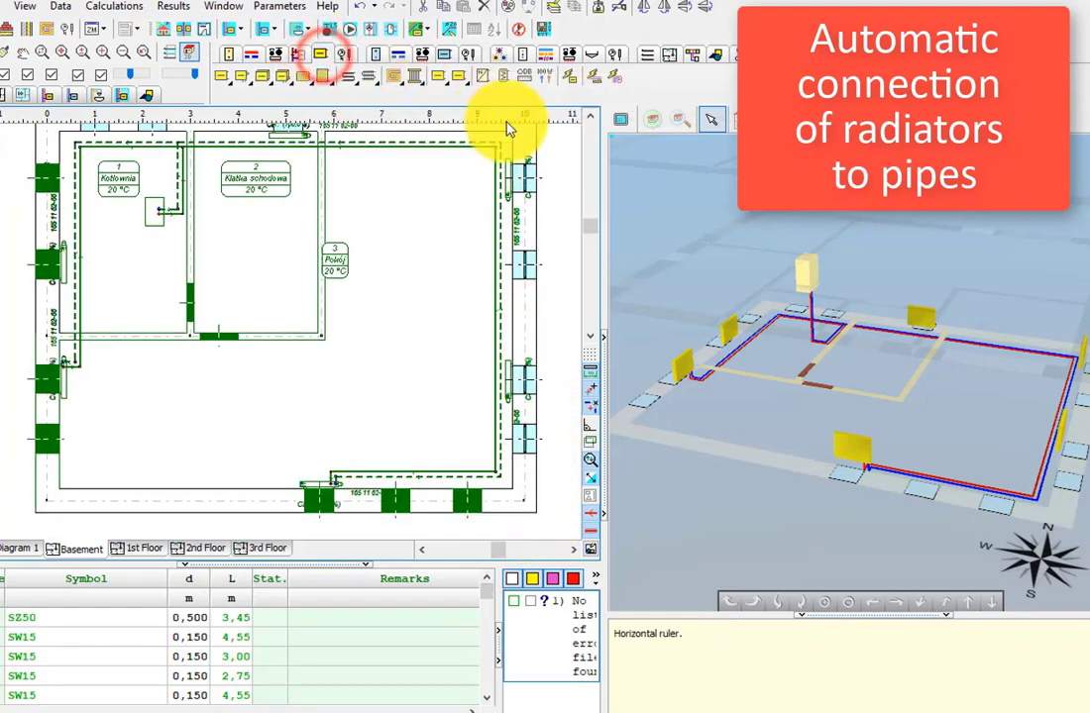
click(595, 79)
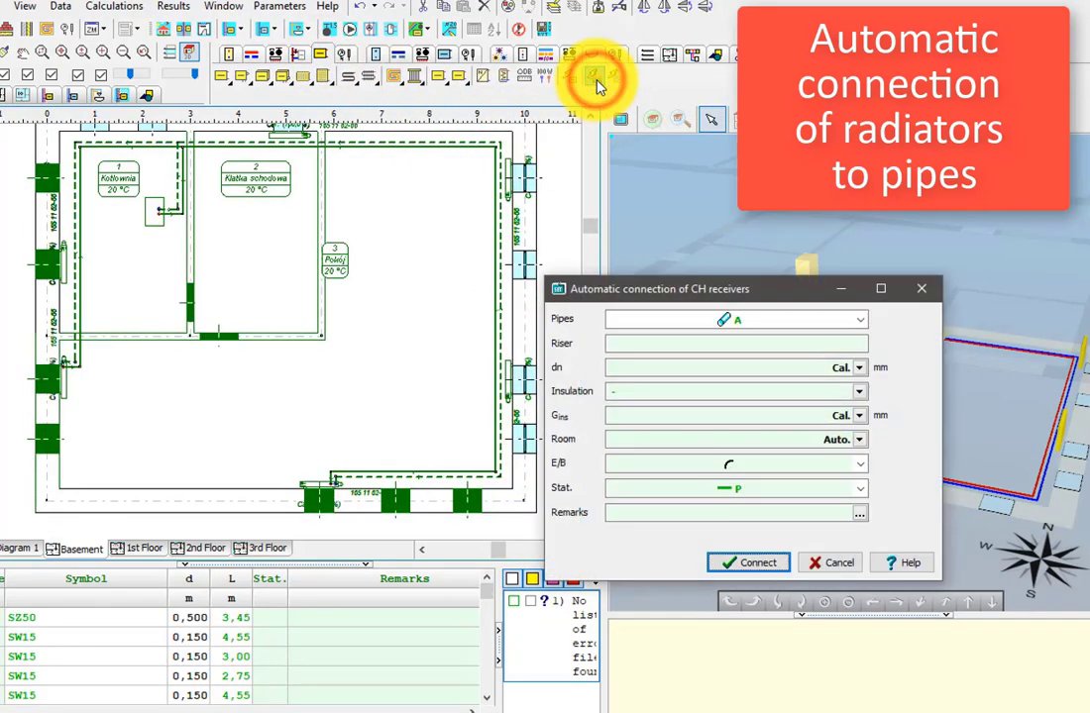
click(770, 564)
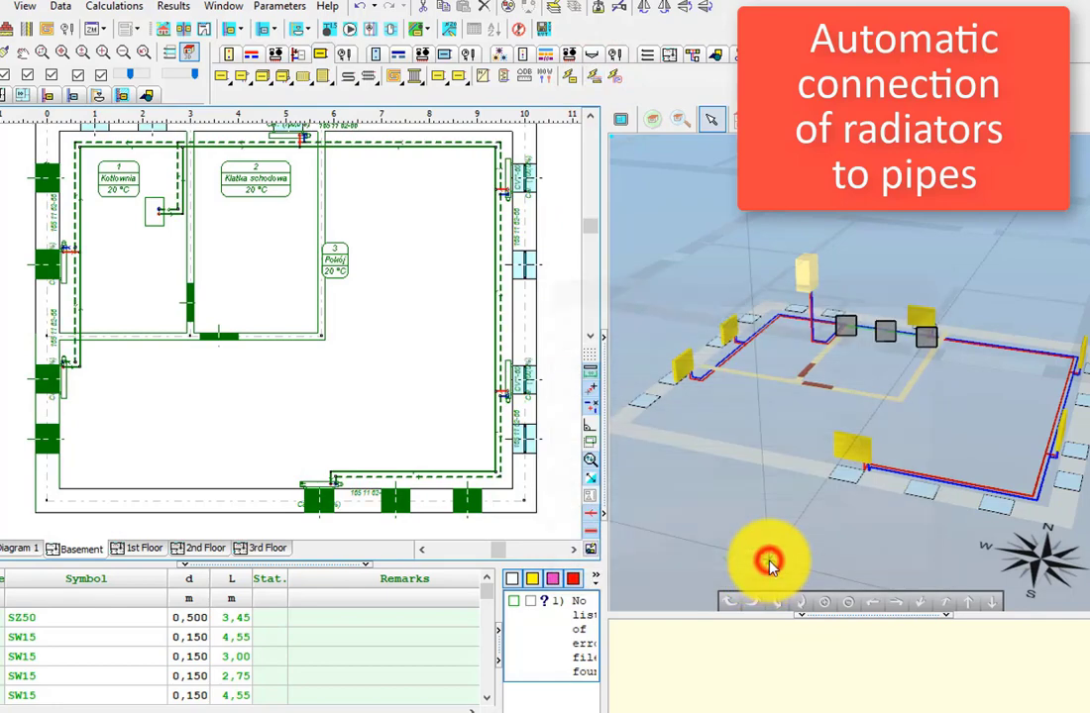
click(419, 385)
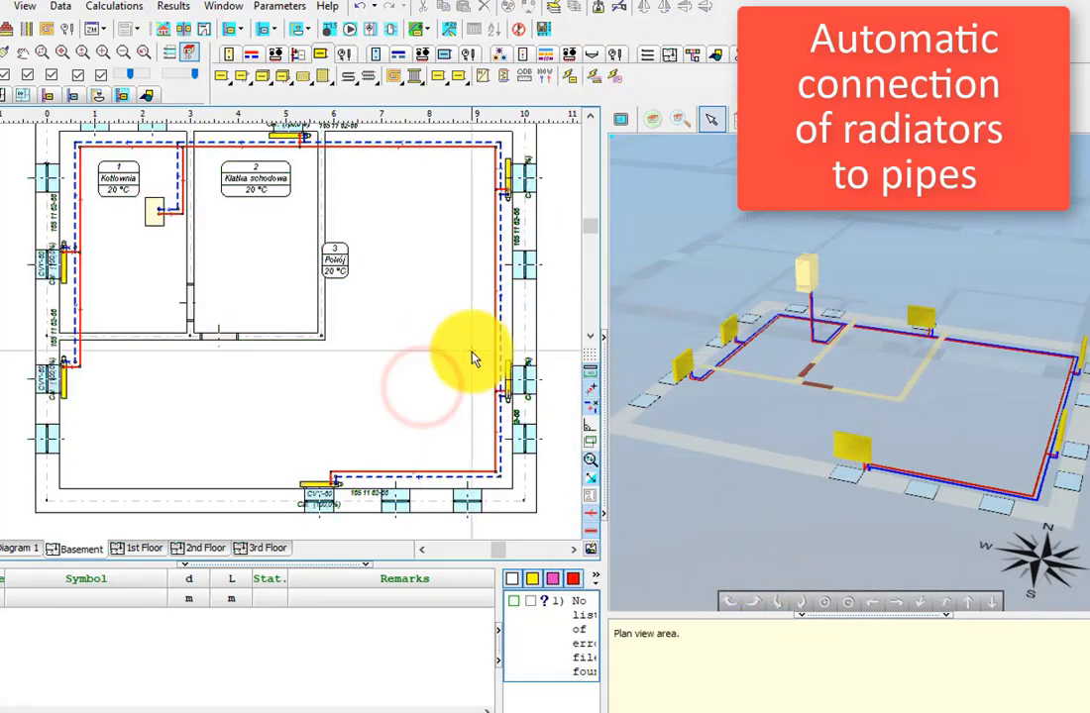
Select the panel radiator at the basement's south window in the 3D visualization and move it vertically upward
scroll(453, 367, up, 3)
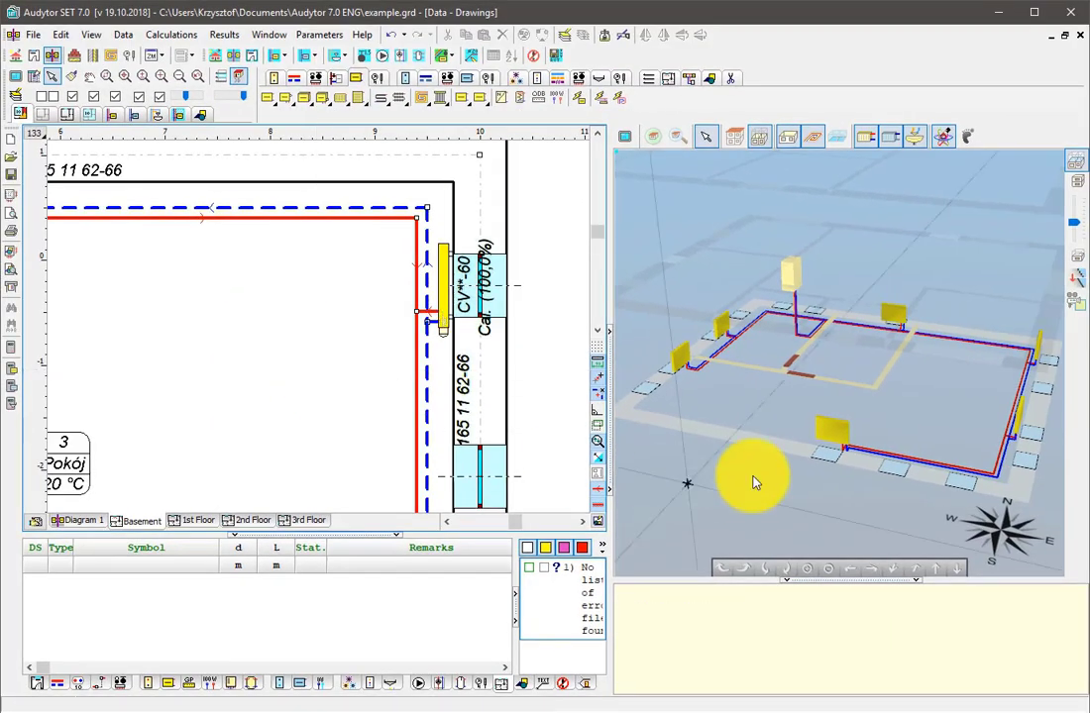
drag(730, 488, 894, 438)
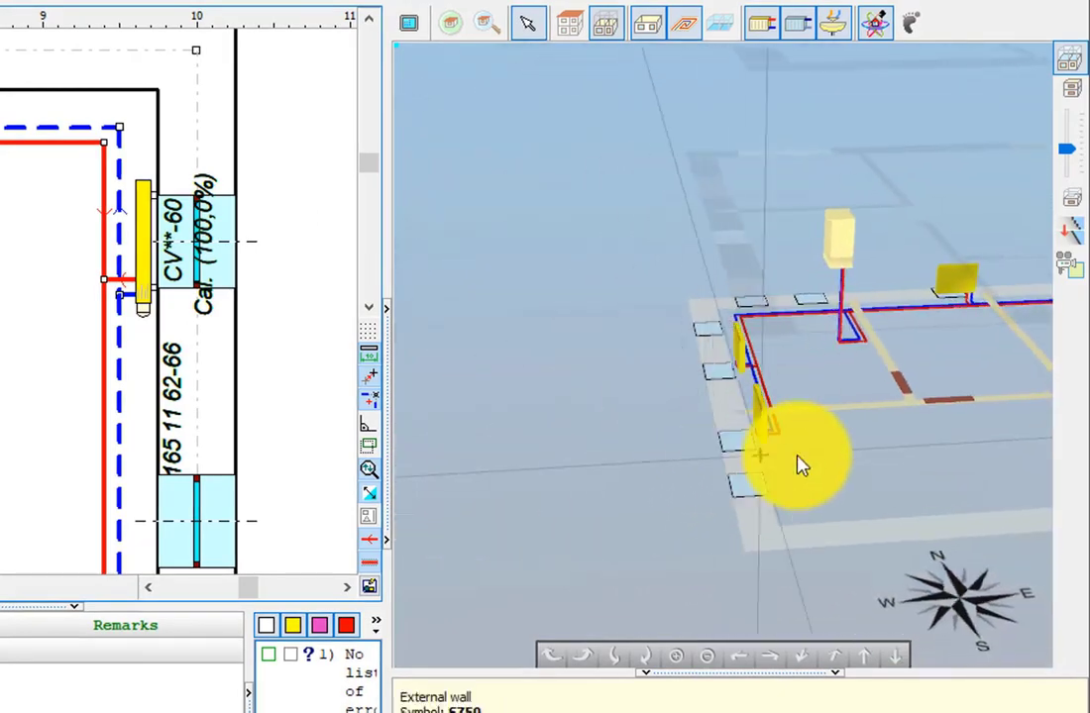
drag(801, 466, 699, 440)
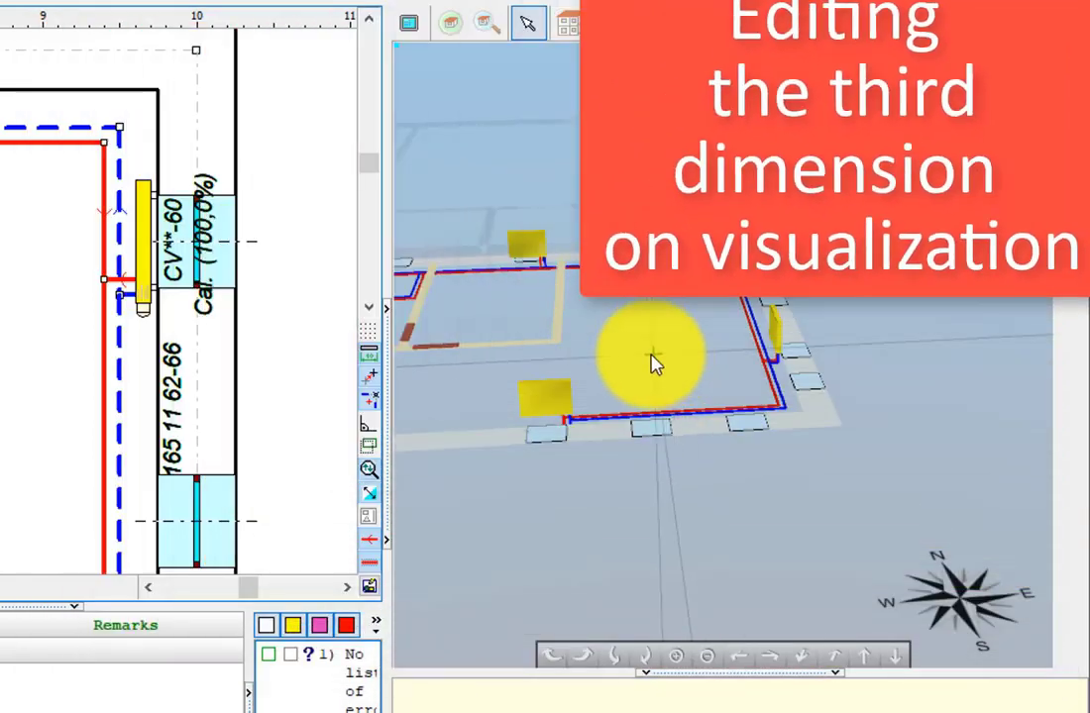
click(545, 394)
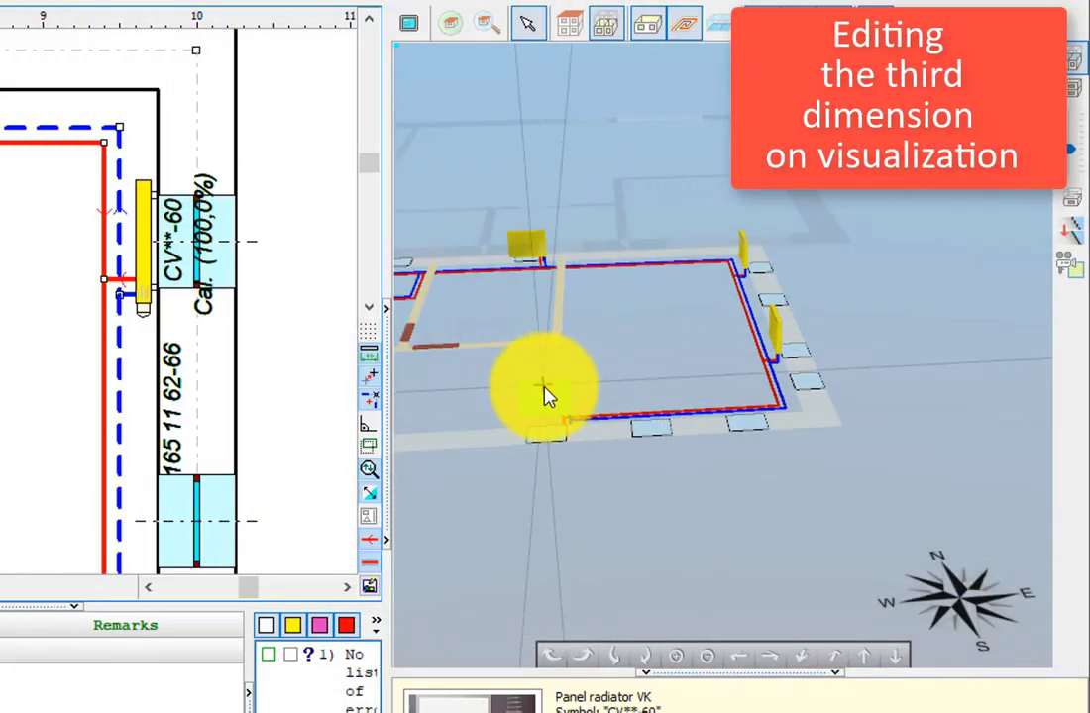
drag(550, 413, 552, 381)
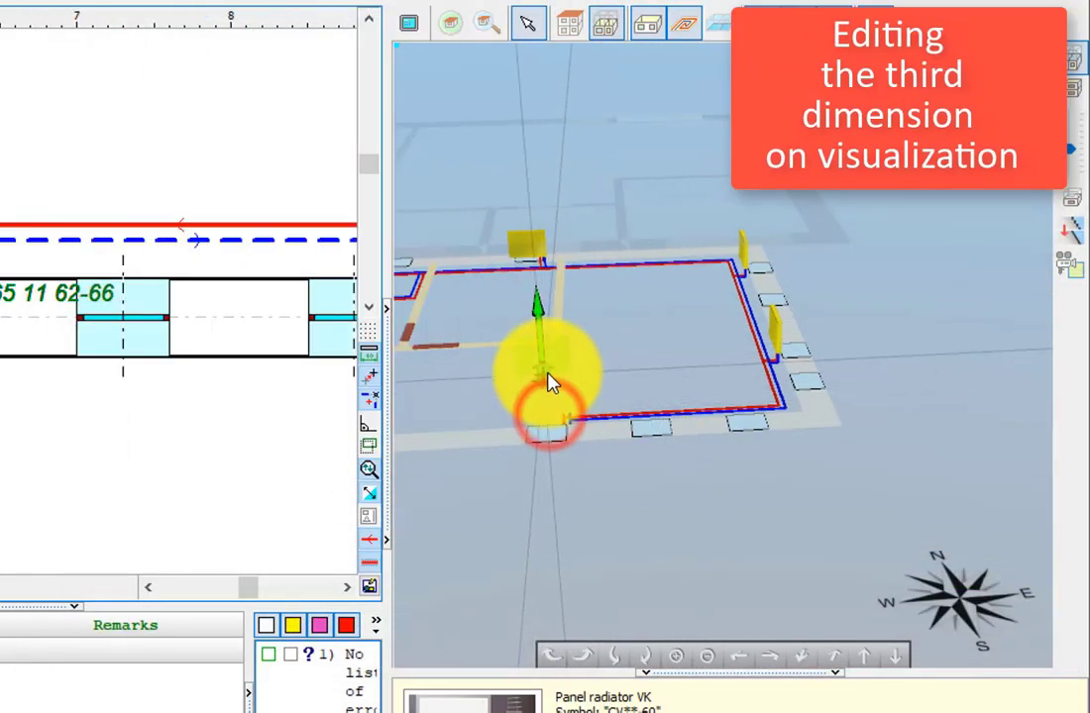
Raise the boiler's short horizontal supply pipe in the 3D visualization and set the return pipe's beginning level to 1,5 m
drag(487, 424, 553, 314)
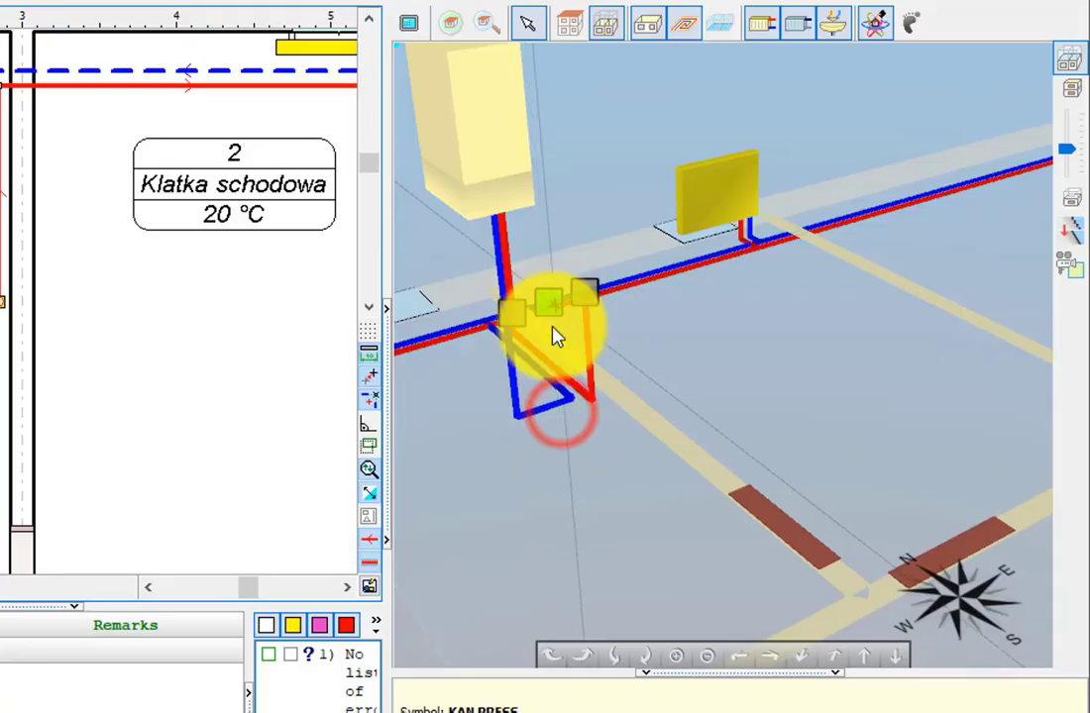
drag(555, 332, 554, 406)
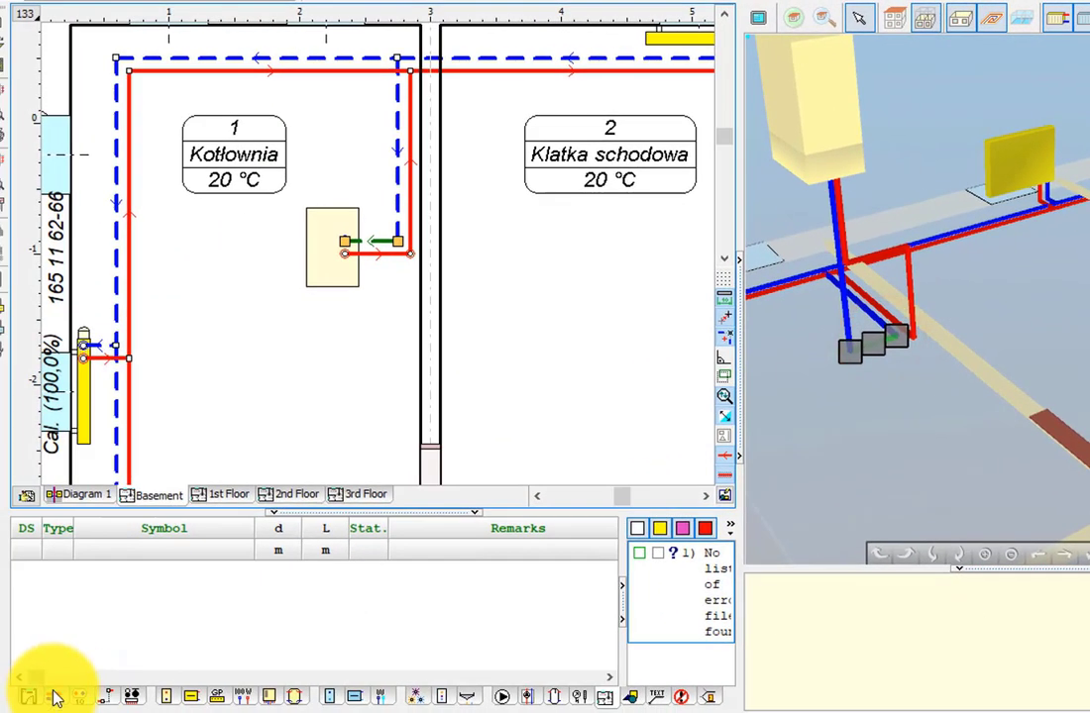
click(61, 697)
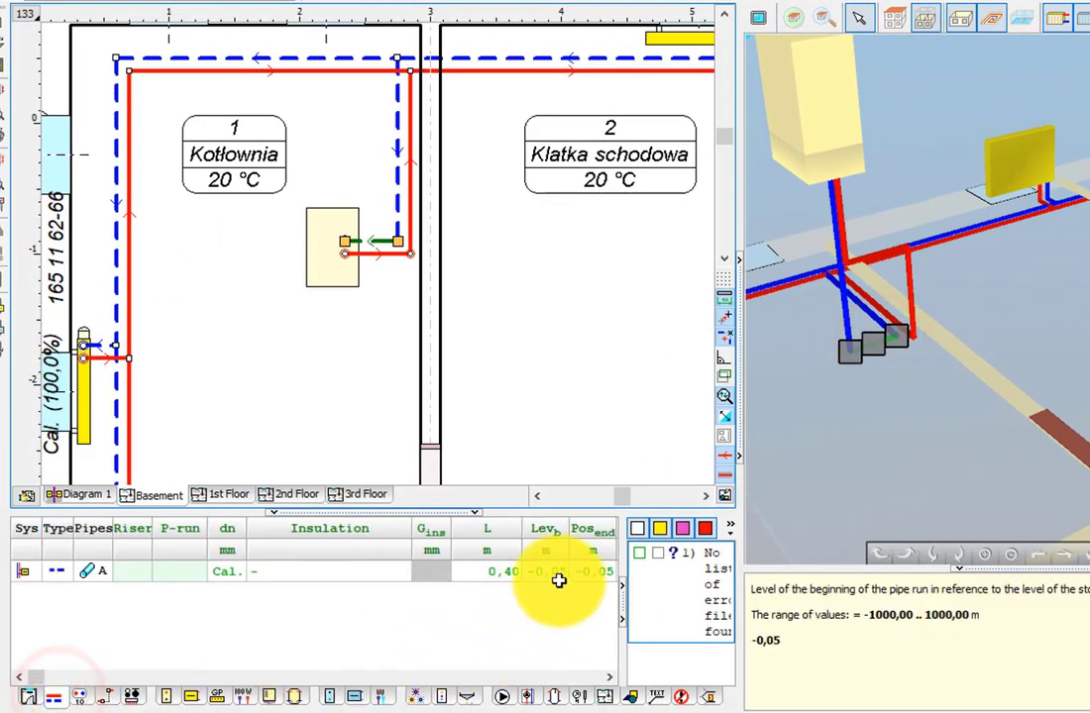
text(1,5)
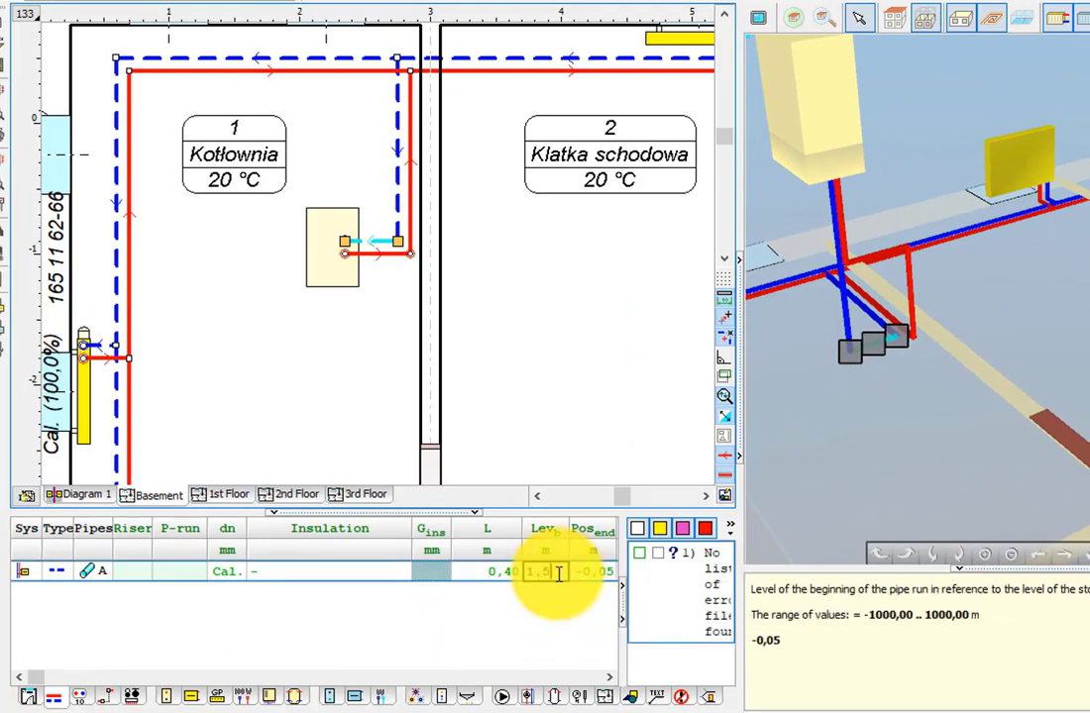
key(Return)
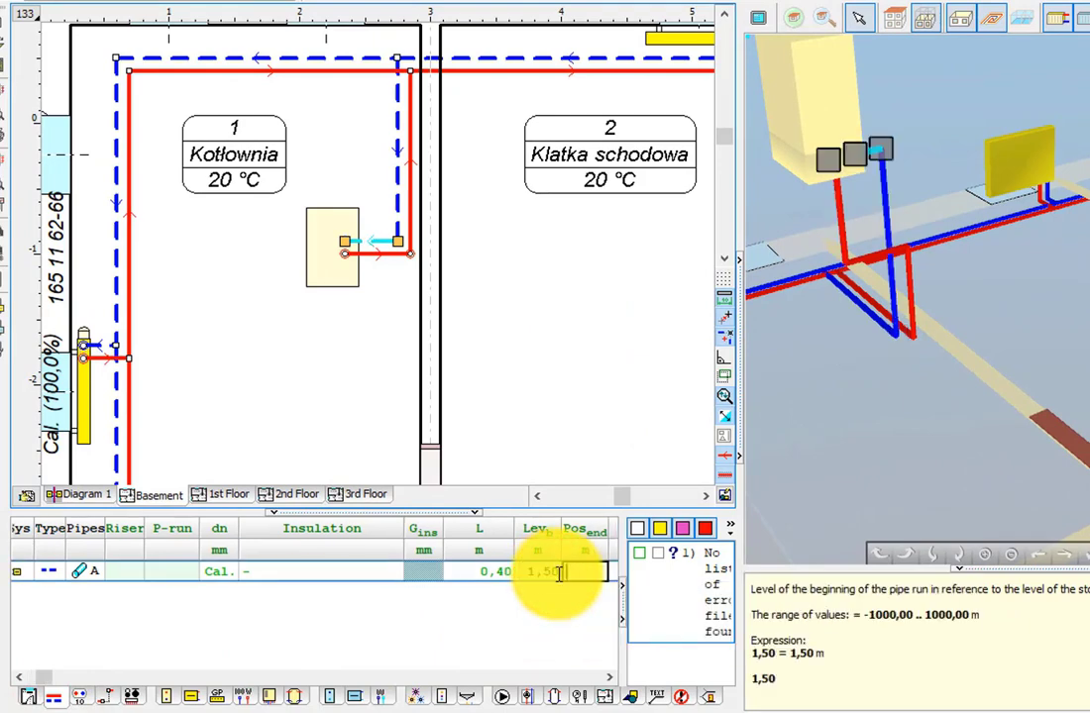
click(1046, 306)
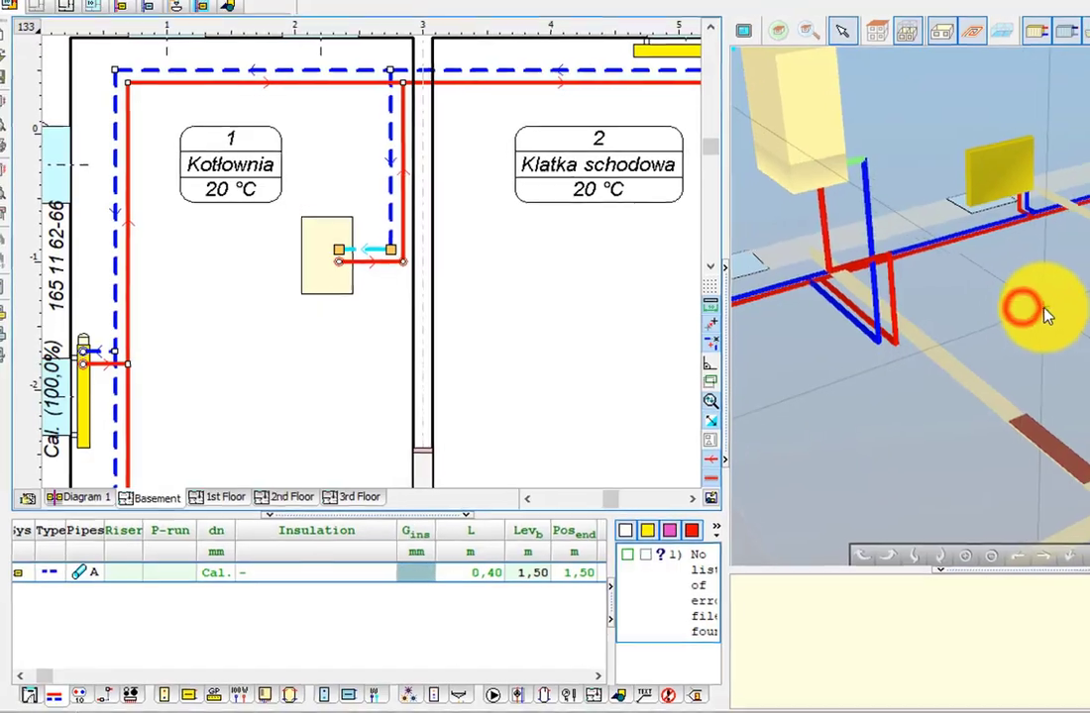
scroll(1041, 309, up, 3)
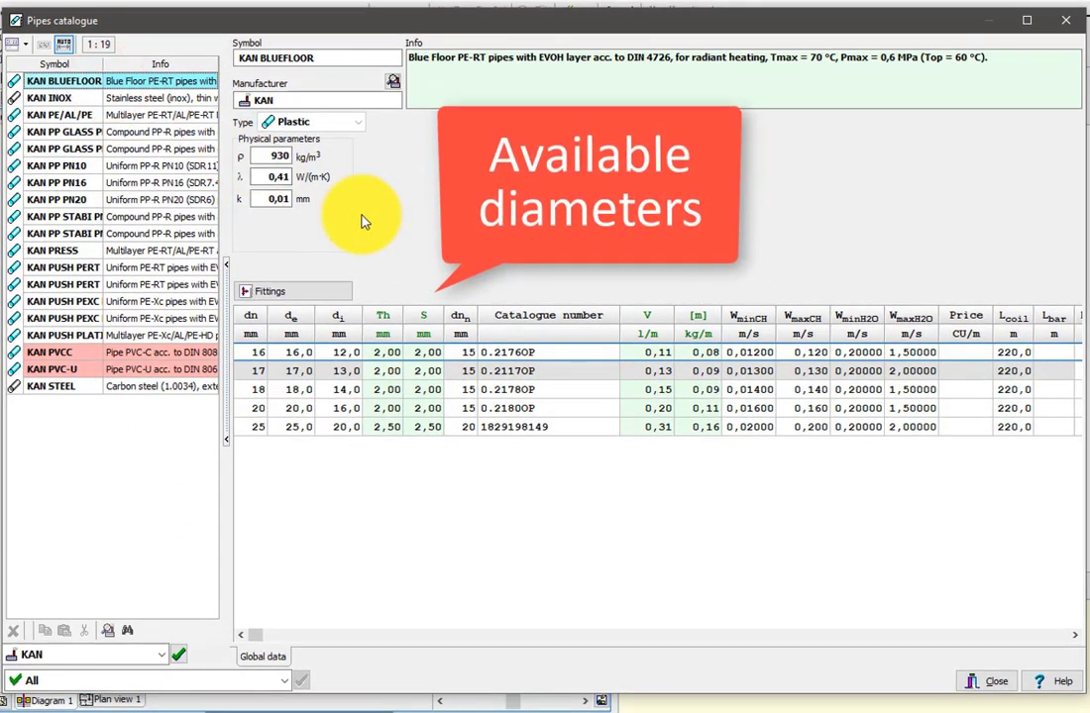
Examine the available diameters of the KAN PP PN20 and KAN PRESS pipes in the pipes catalogue
click(165, 200)
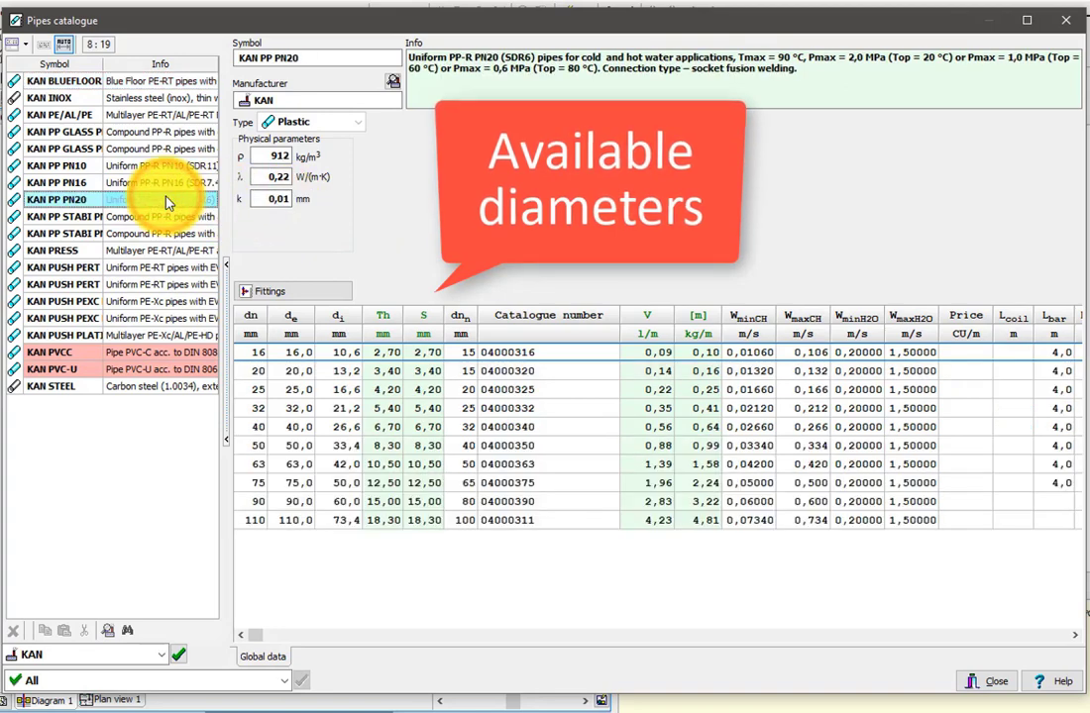
click(170, 254)
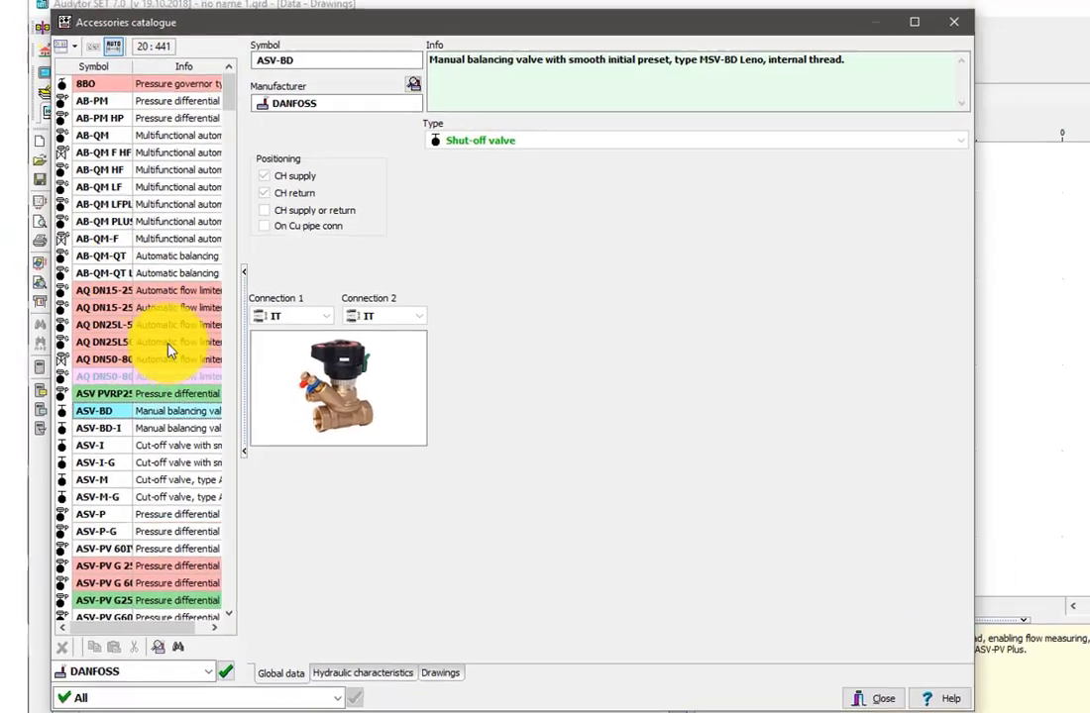
View the DANFOSS AB-QM-F and AB-QM valves in the accessories catalogue, including the AB-QM hydraulic characteristics
click(135, 245)
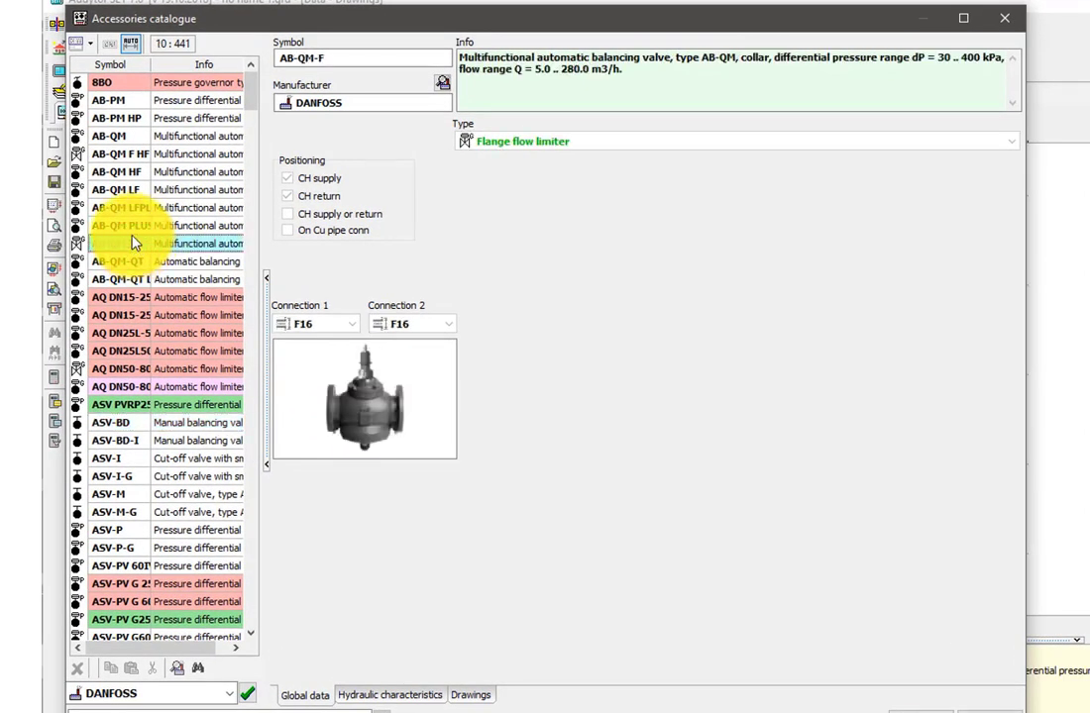
click(124, 136)
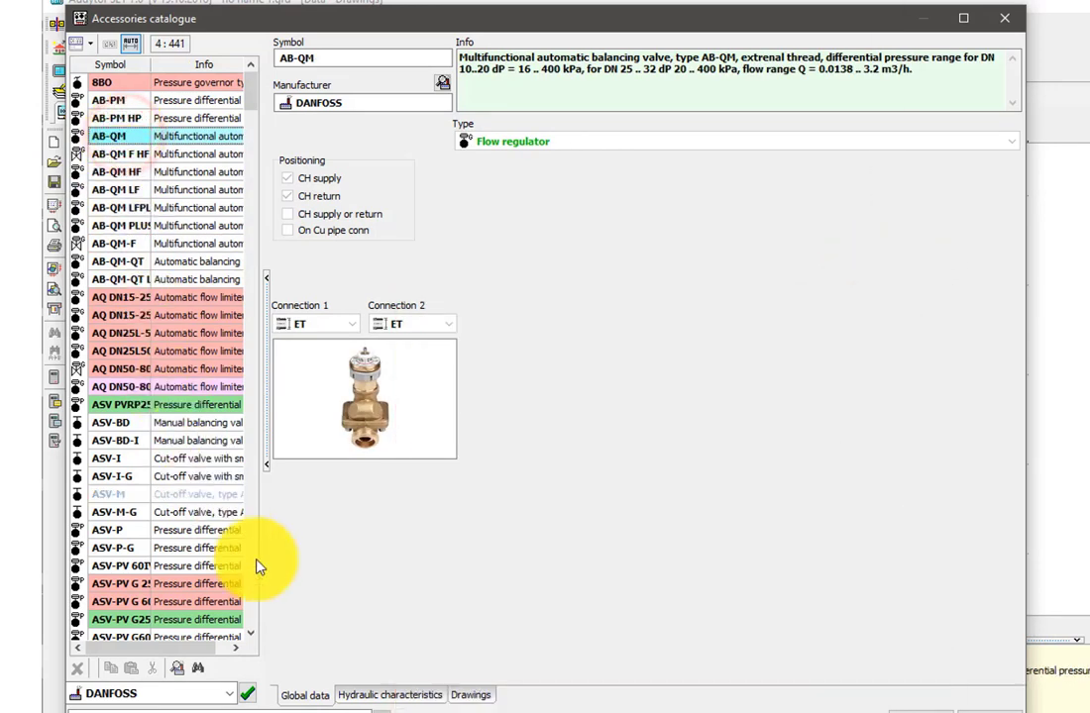
click(388, 696)
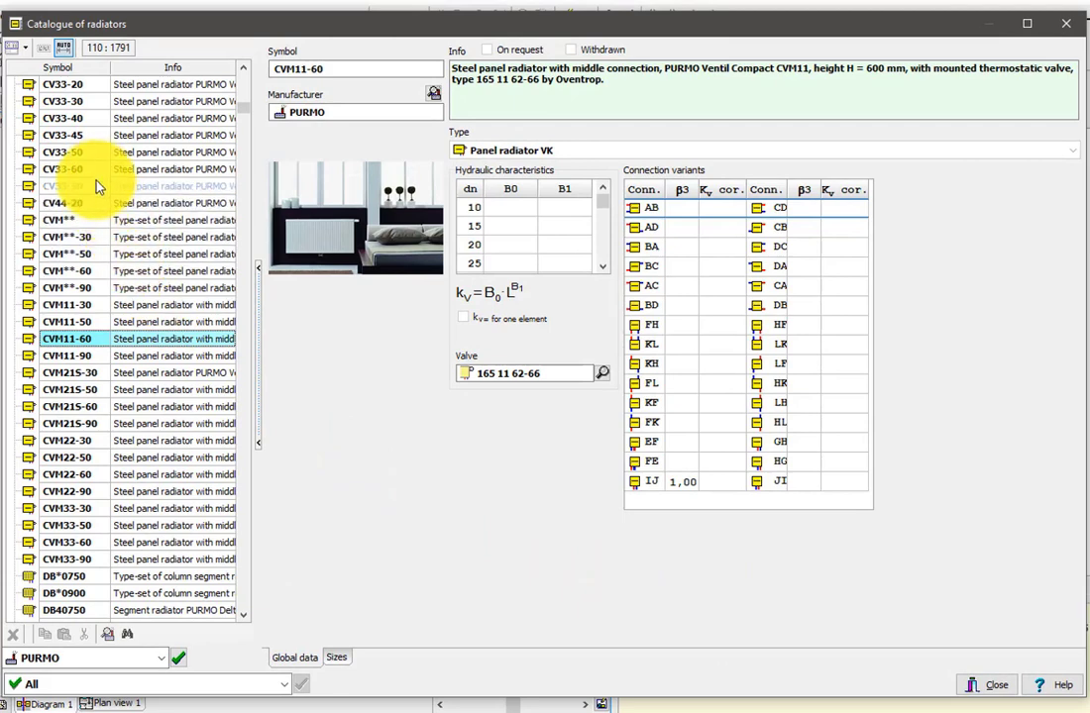
View the sizes of the PURMO CV33-60 radiator and lower the supply temperature by a few degrees to compare heat outputs
click(96, 172)
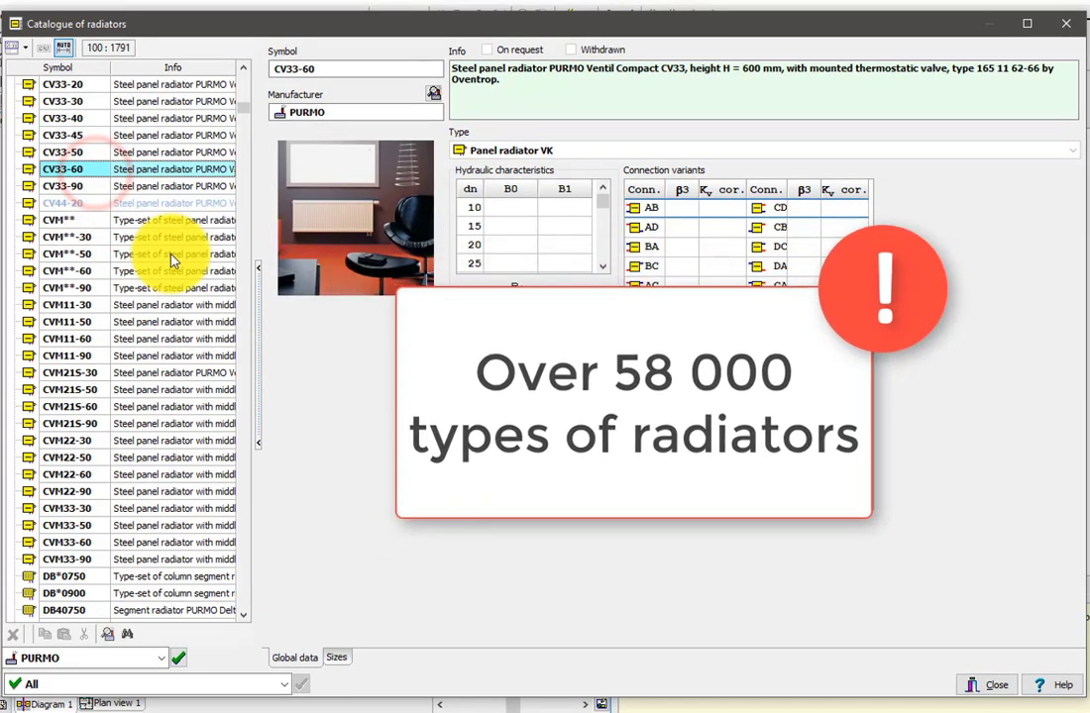
click(337, 658)
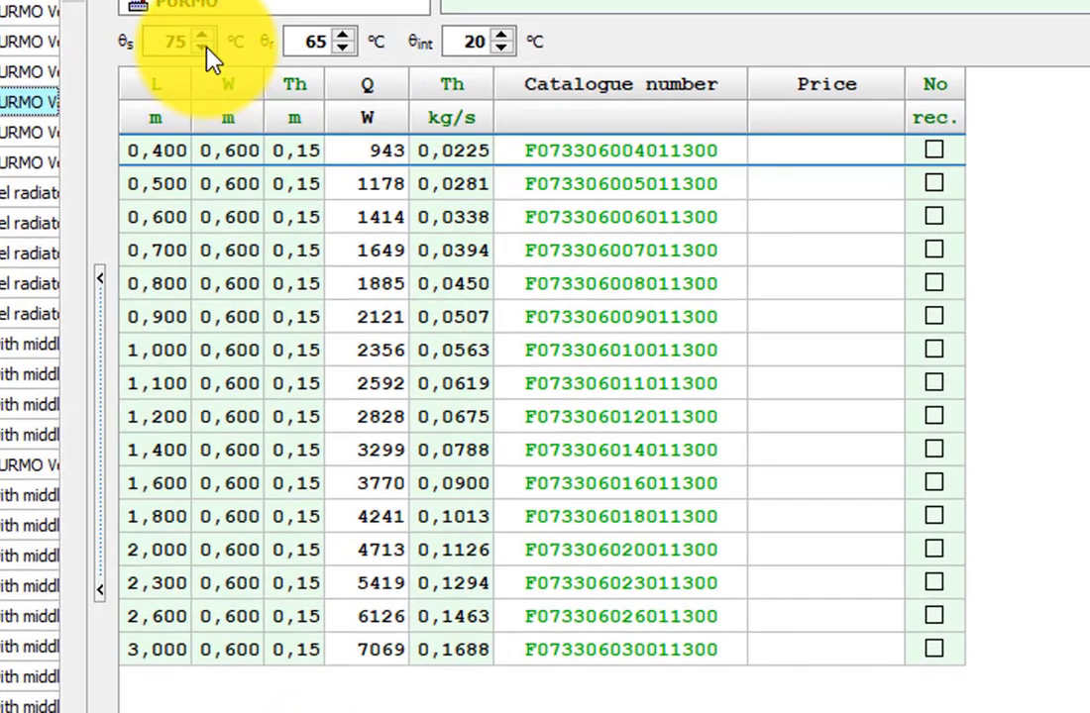
click(204, 47)
click(204, 47)
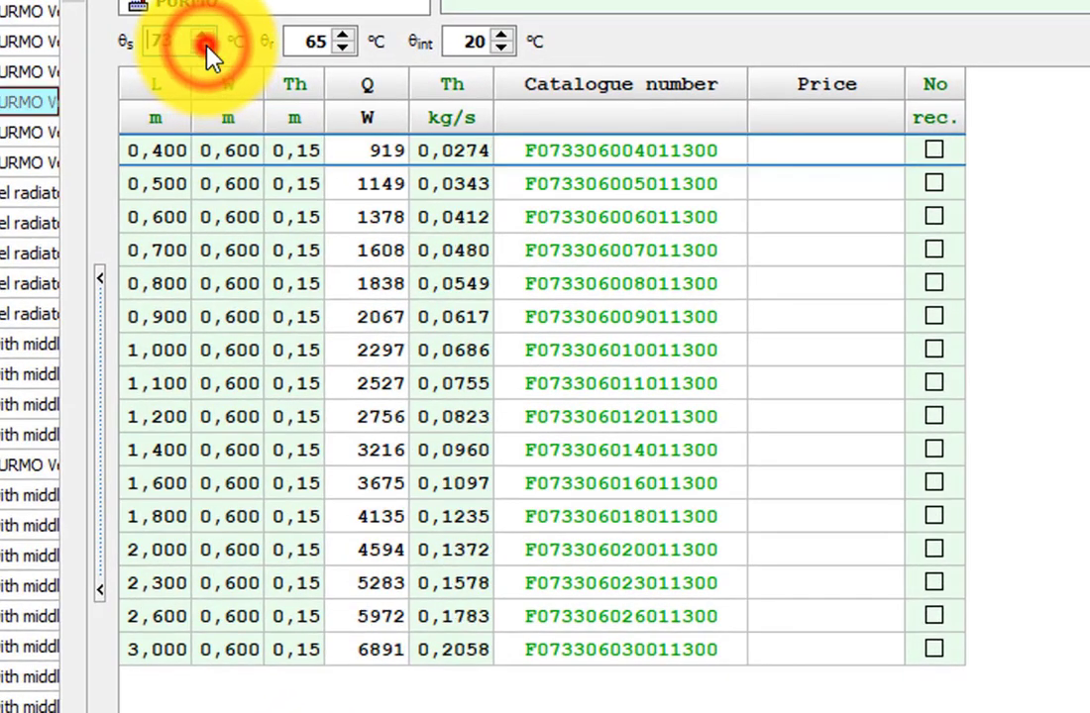
click(204, 48)
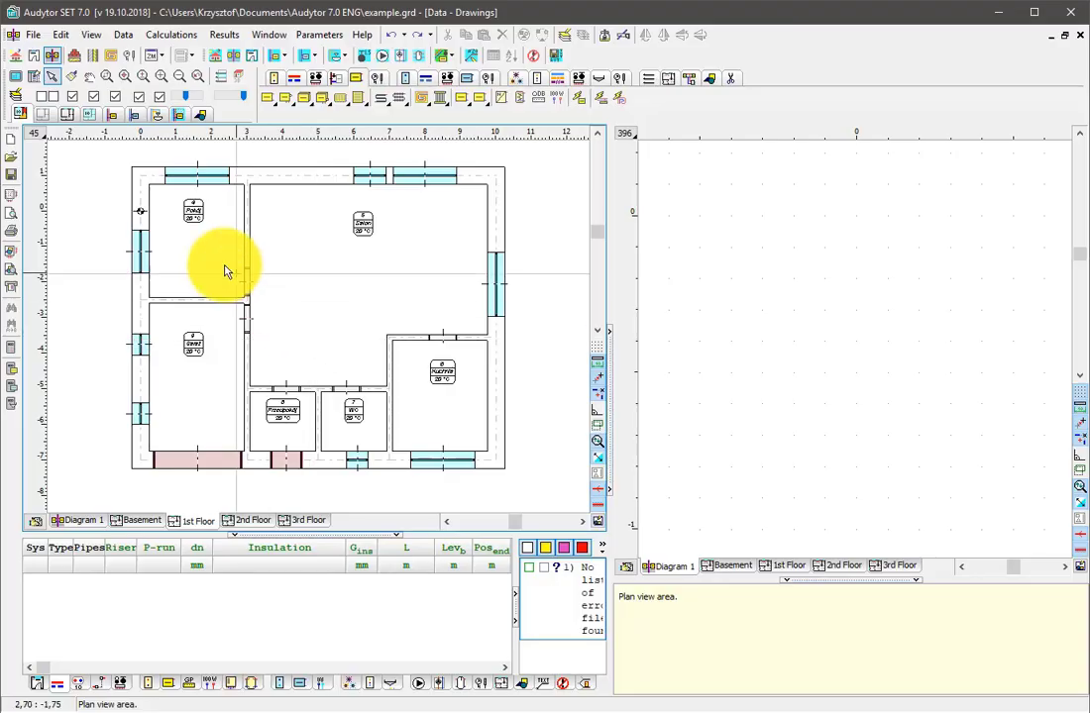
Draw an underfloor radiator over the whole floor of room 4 on the 1st Floor plan, between its opposite inner corners
scroll(226, 268, up, 4)
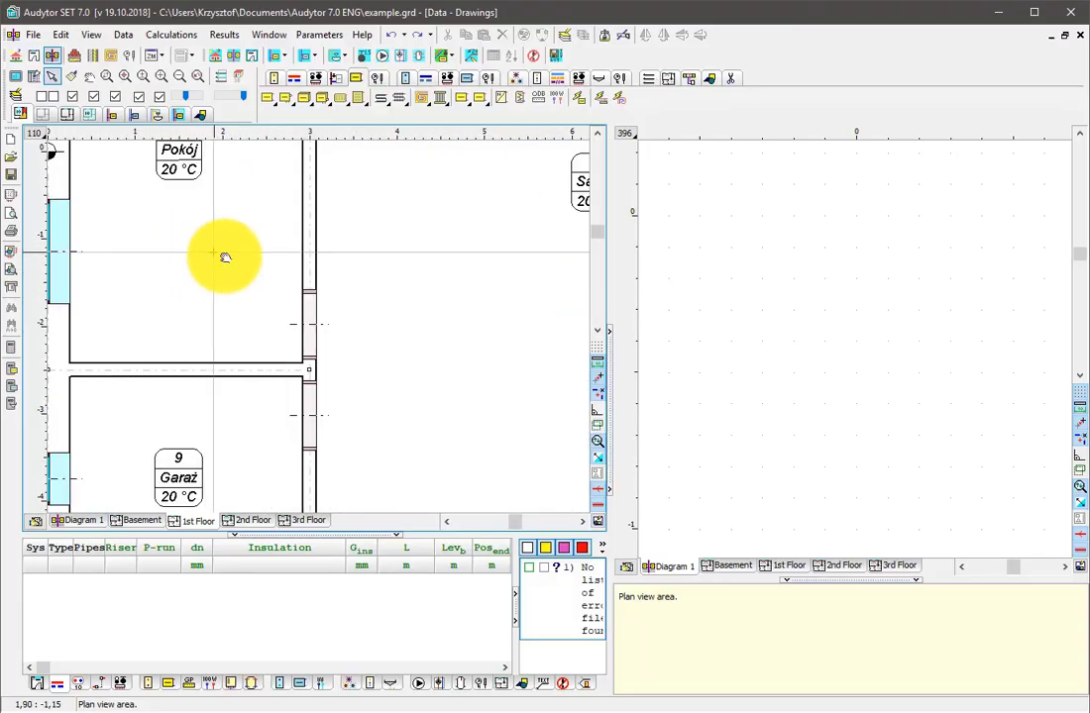
drag(309, 351, 318, 351)
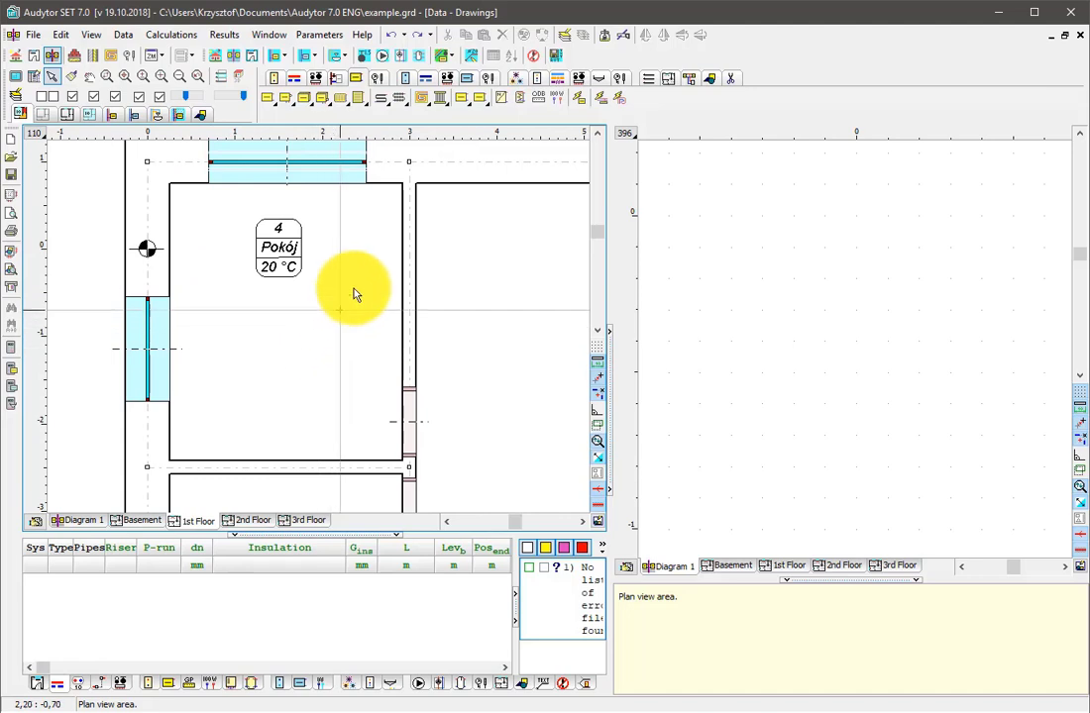
click(445, 192)
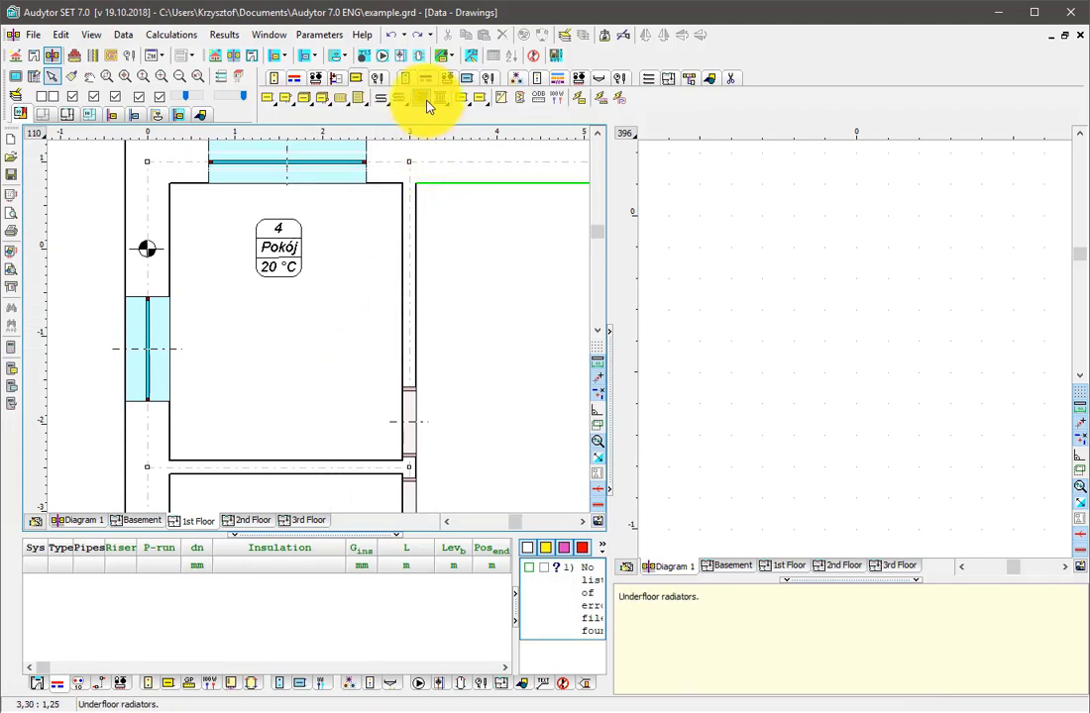
click(423, 99)
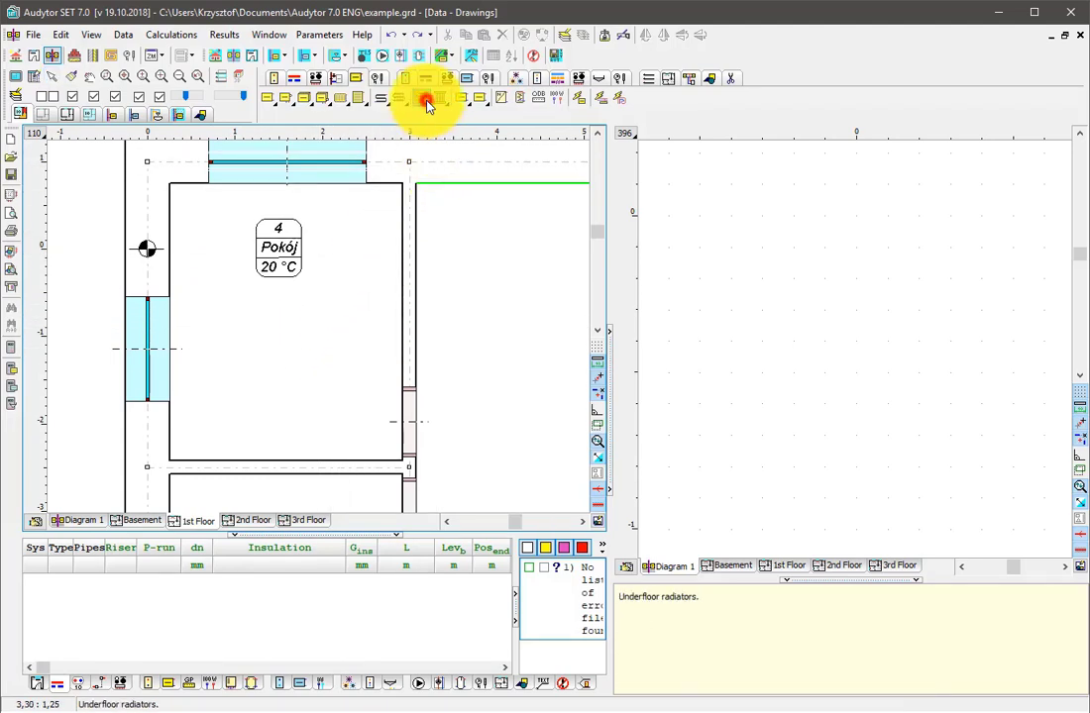
click(171, 186)
click(399, 457)
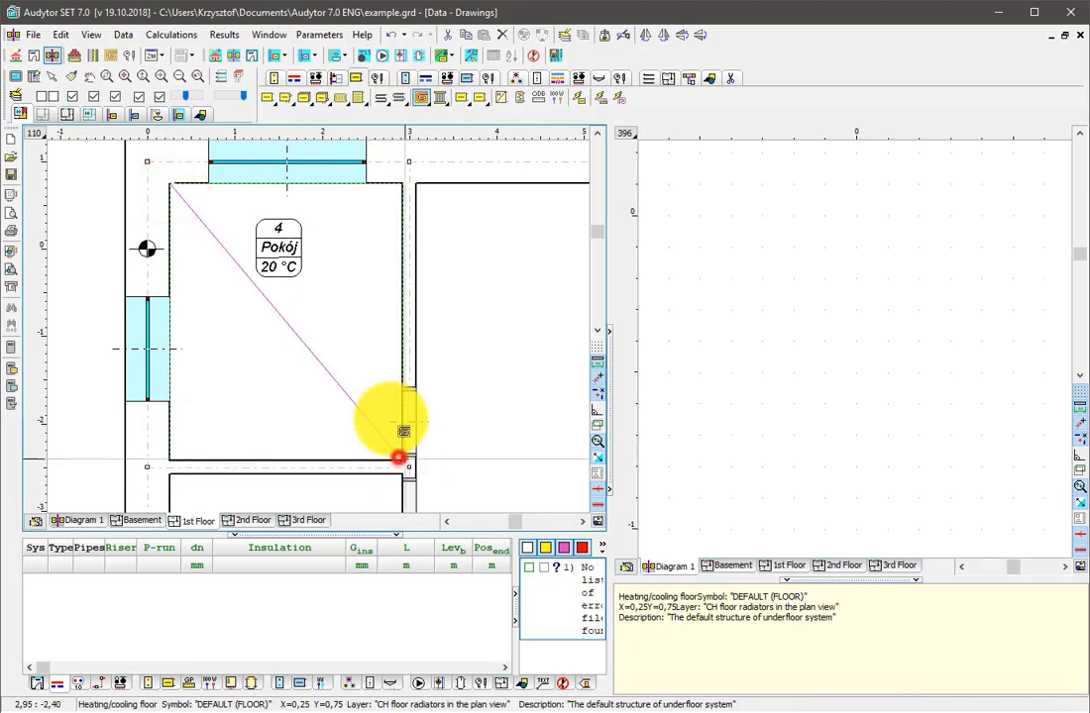
click(354, 324)
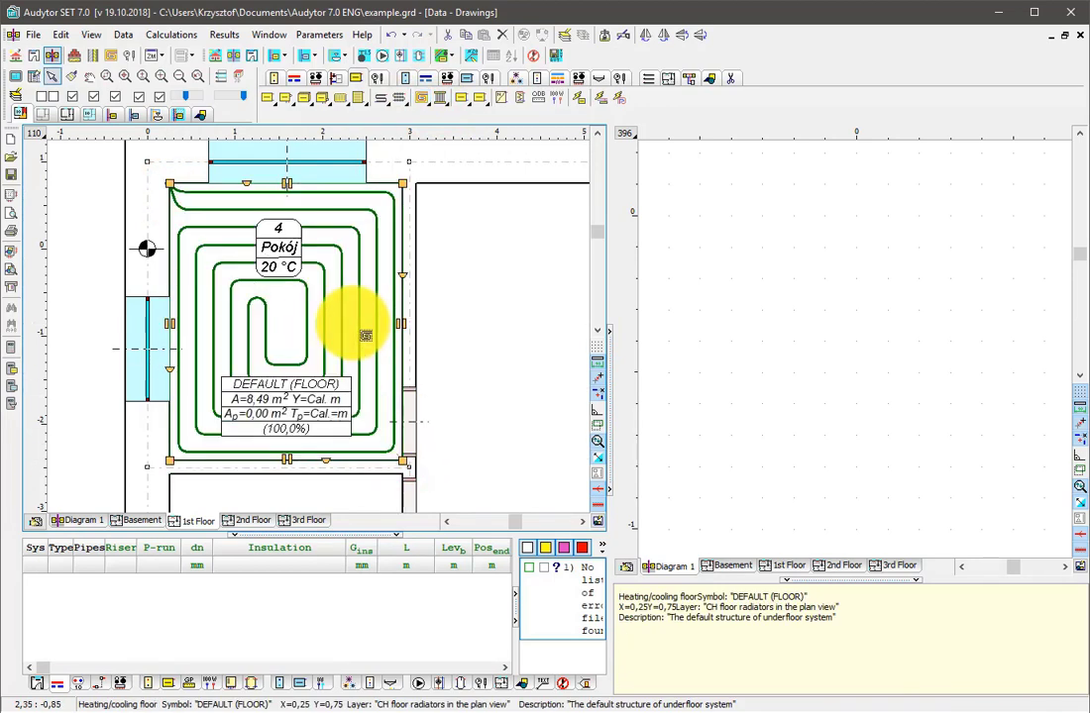
Draw multipipes with 10 cm spacing north to about 4.15, -1.90, then west about 1.23 m through room 4's doorway to the underfloor radiator
click(293, 78)
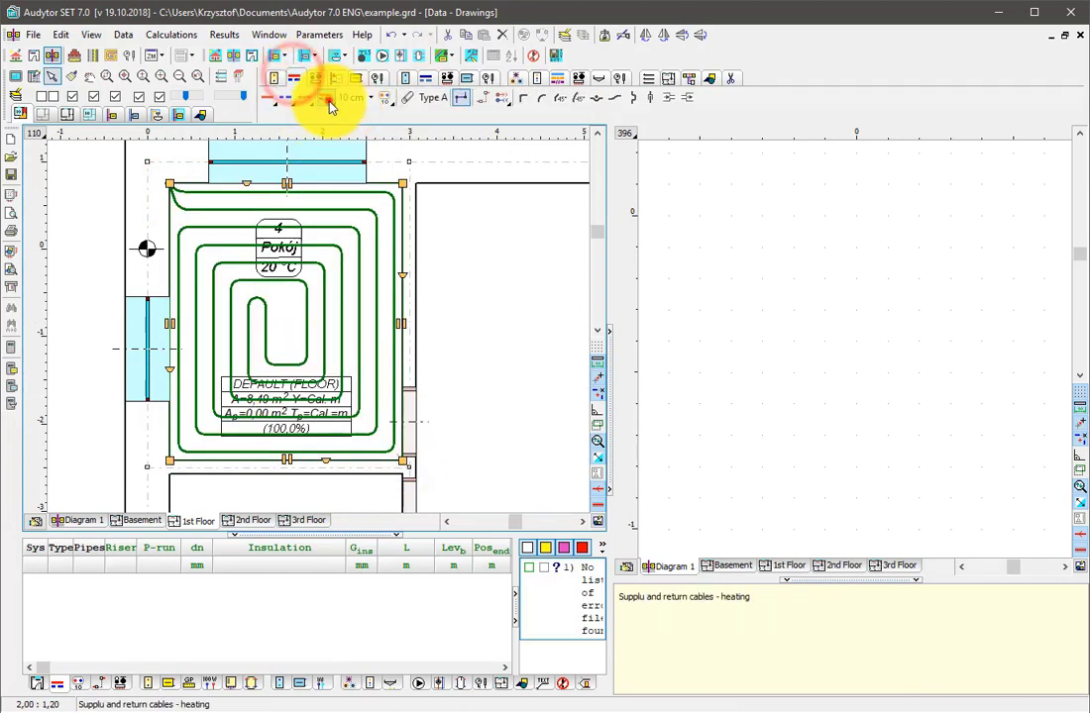
click(327, 99)
click(507, 463)
click(503, 414)
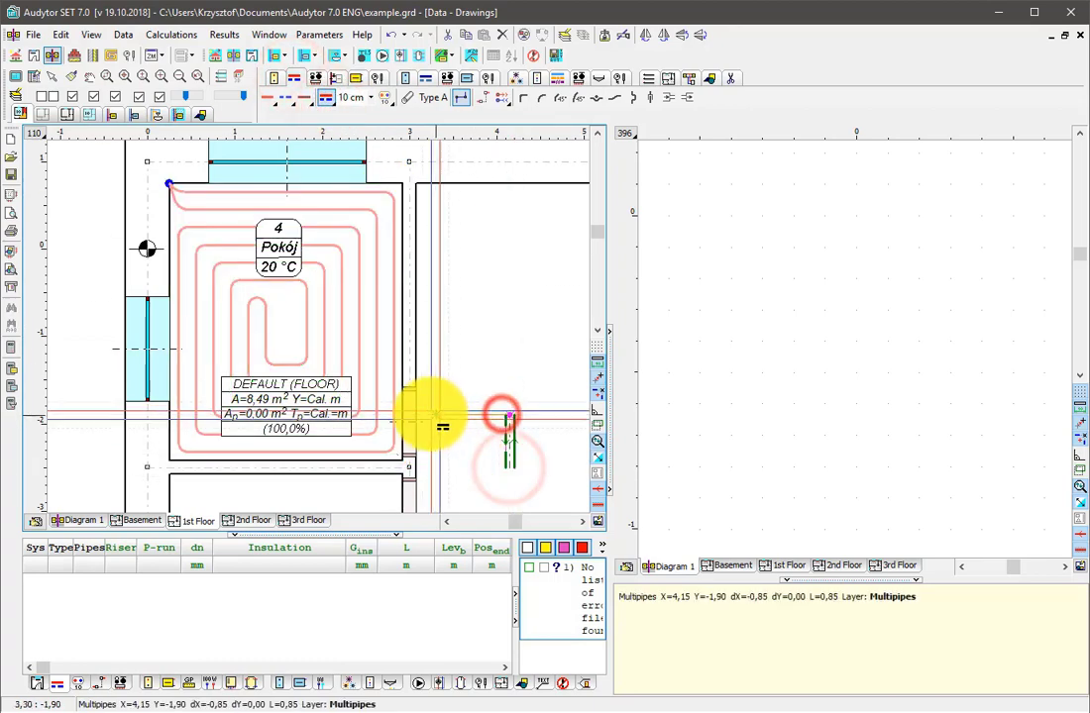
click(401, 416)
scroll(397, 417, up, 3)
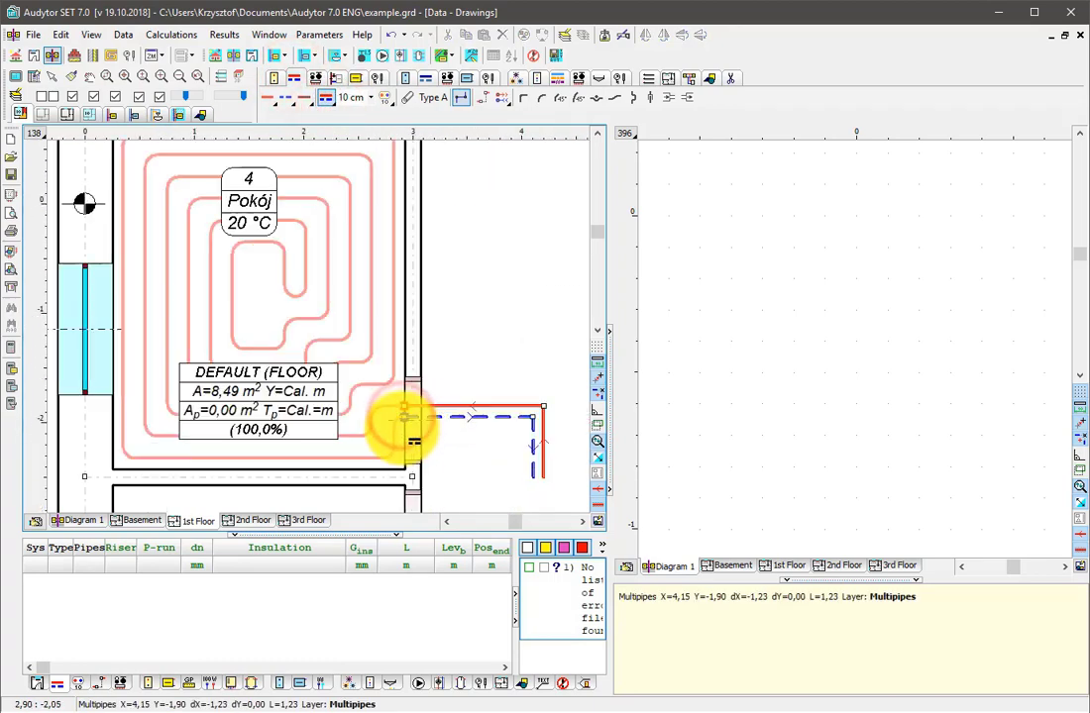
scroll(462, 437, down, 3)
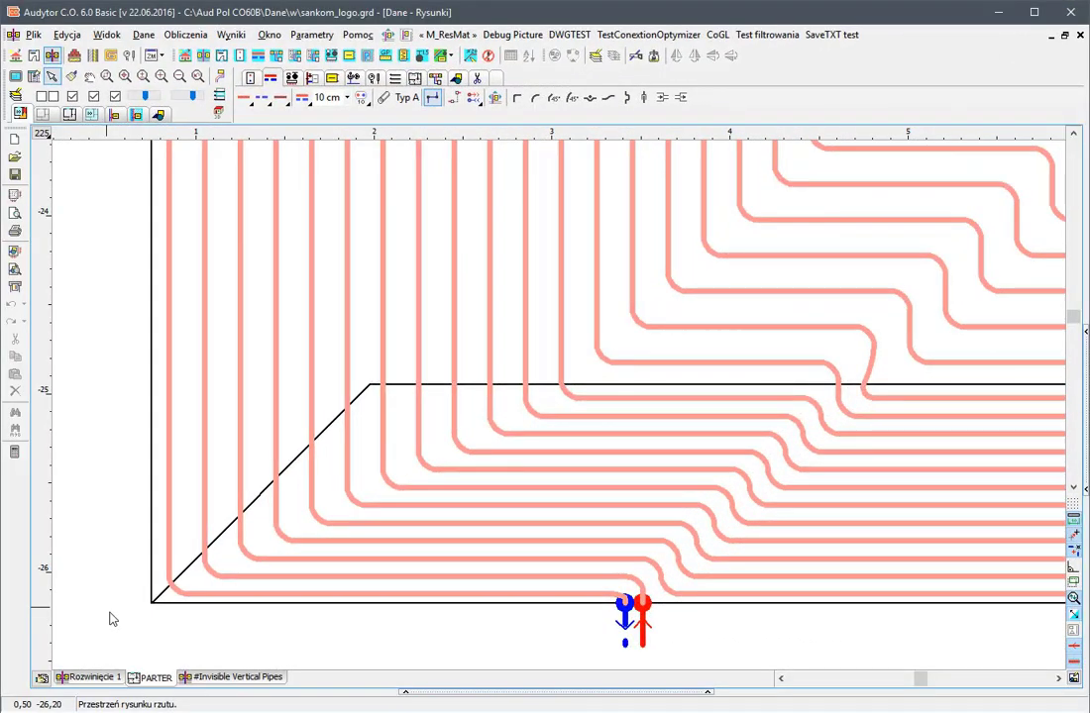
scroll(110, 619, down, 8)
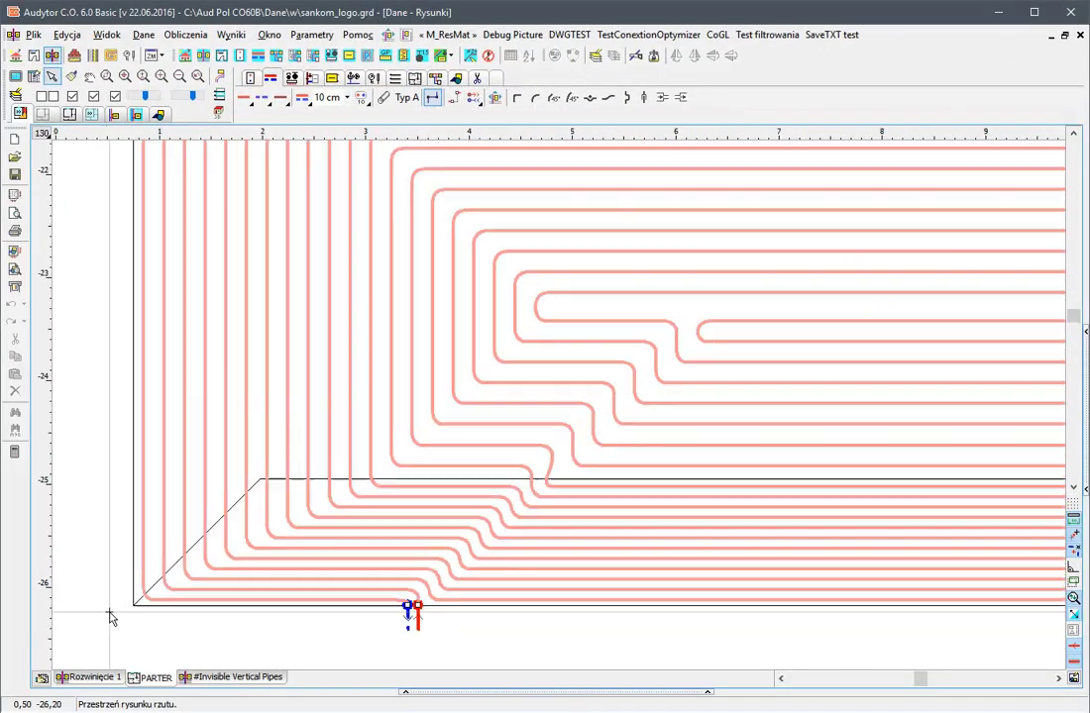
scroll(110, 618, down, 6)
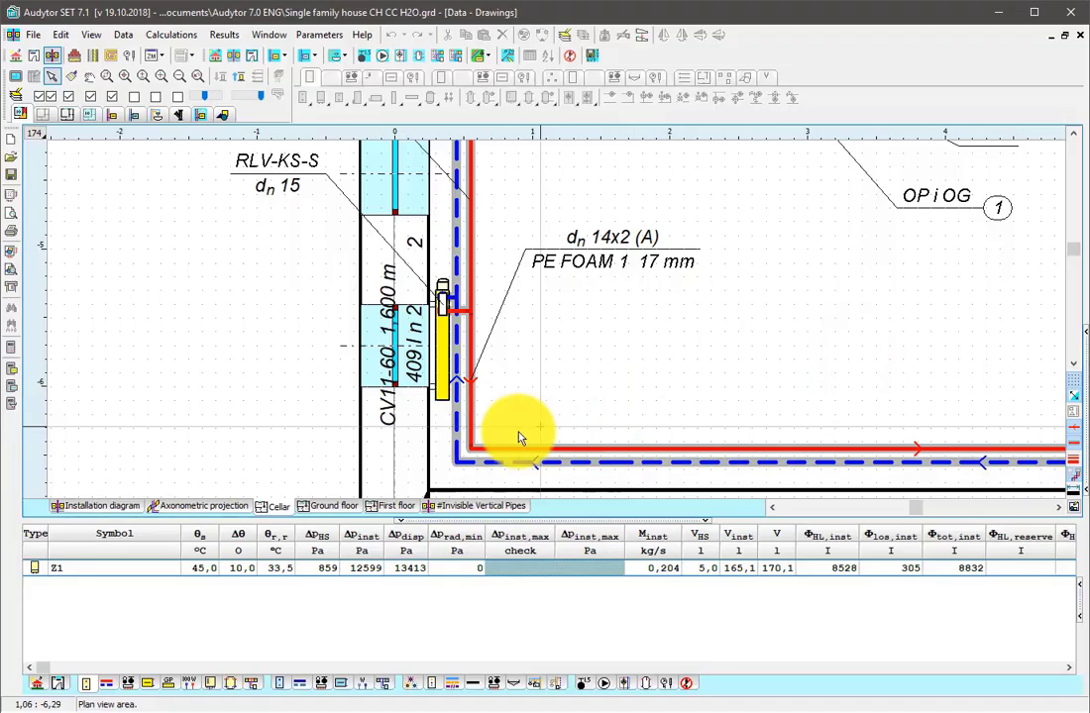
scroll(523, 431, down, 6)
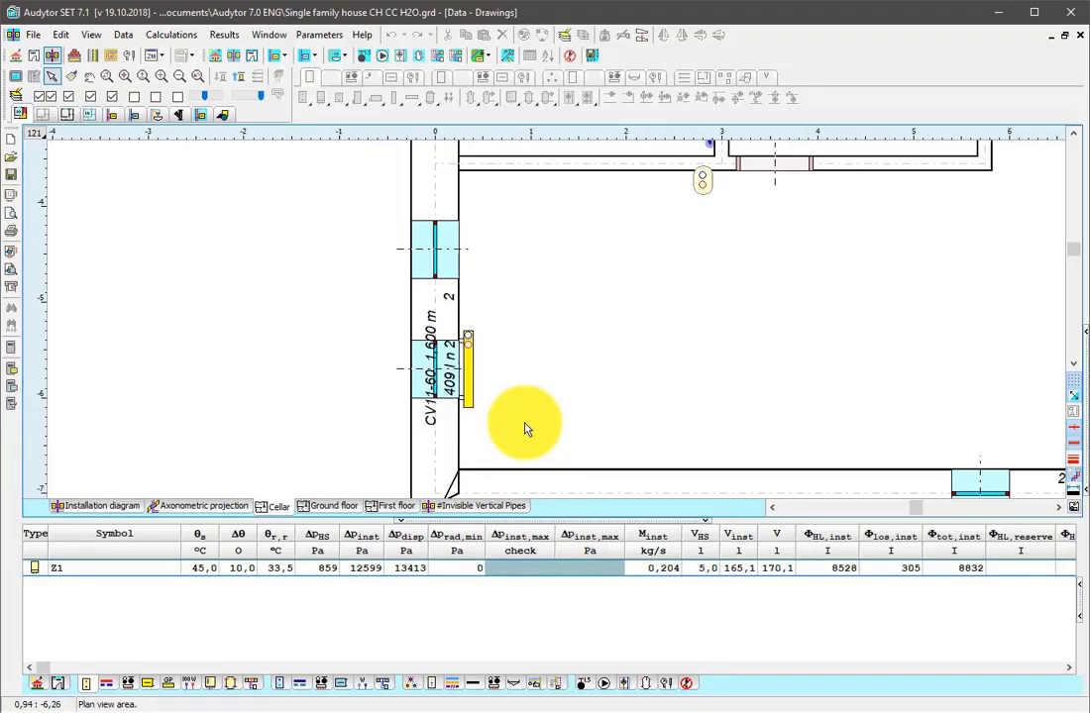
scroll(709, 382, down, 5)
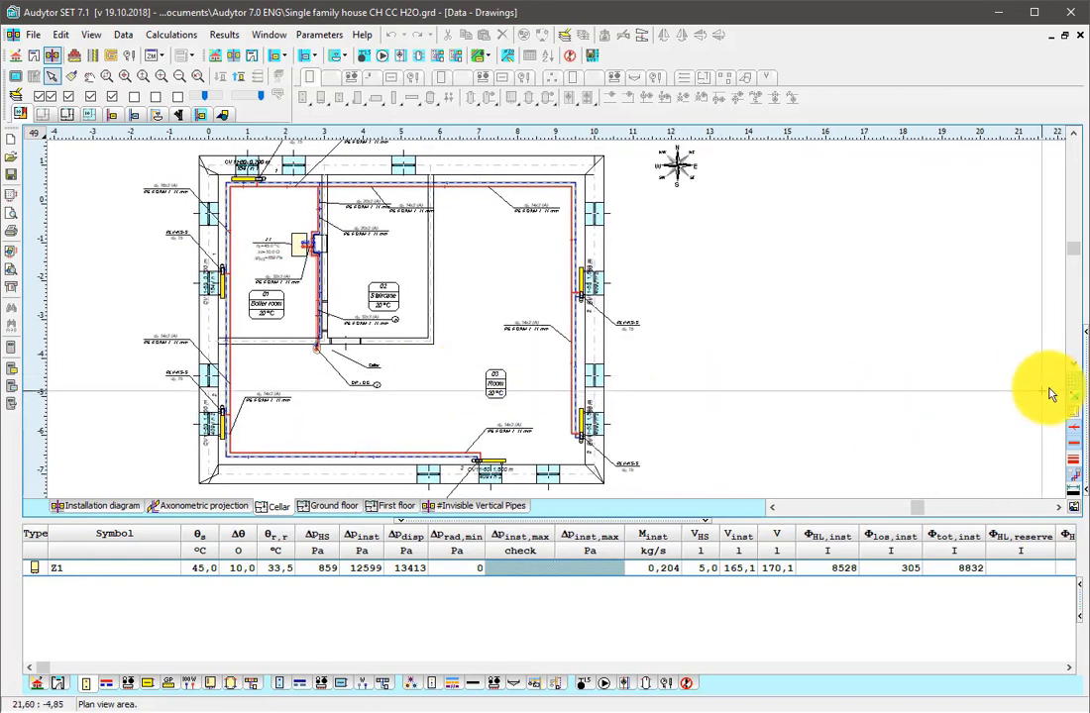
Show the axonometric projection beside the Cellar plan and examine the cellar's radiators and pipes near the Boiler room
click(1086, 366)
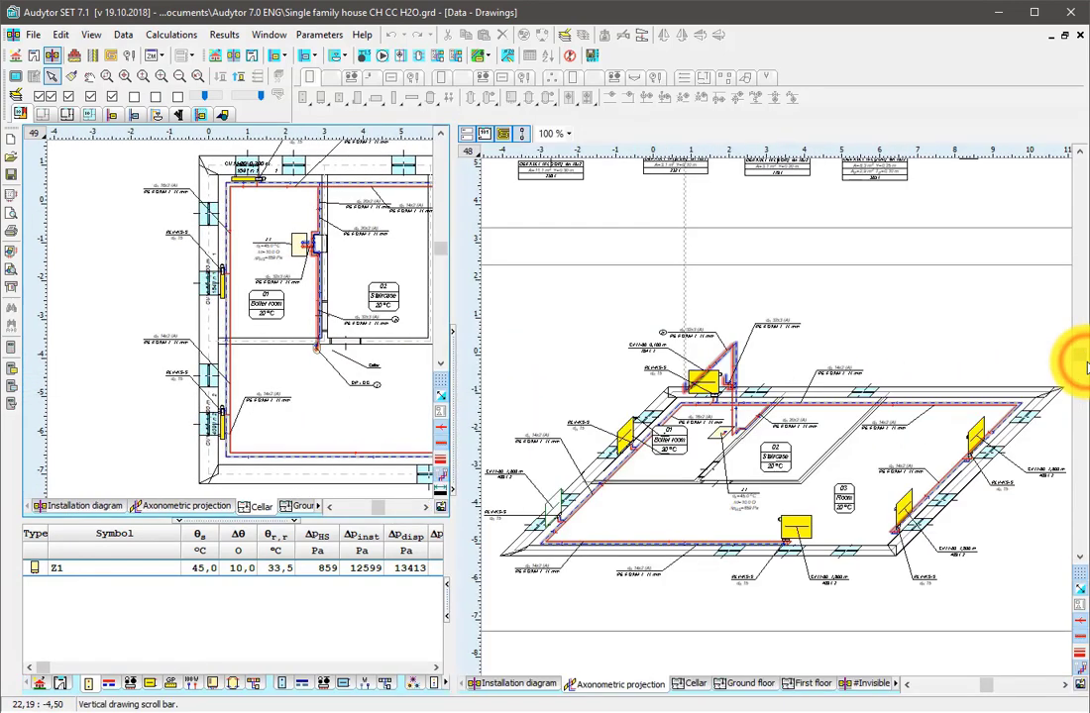
click(980, 555)
scroll(993, 548, down, 3)
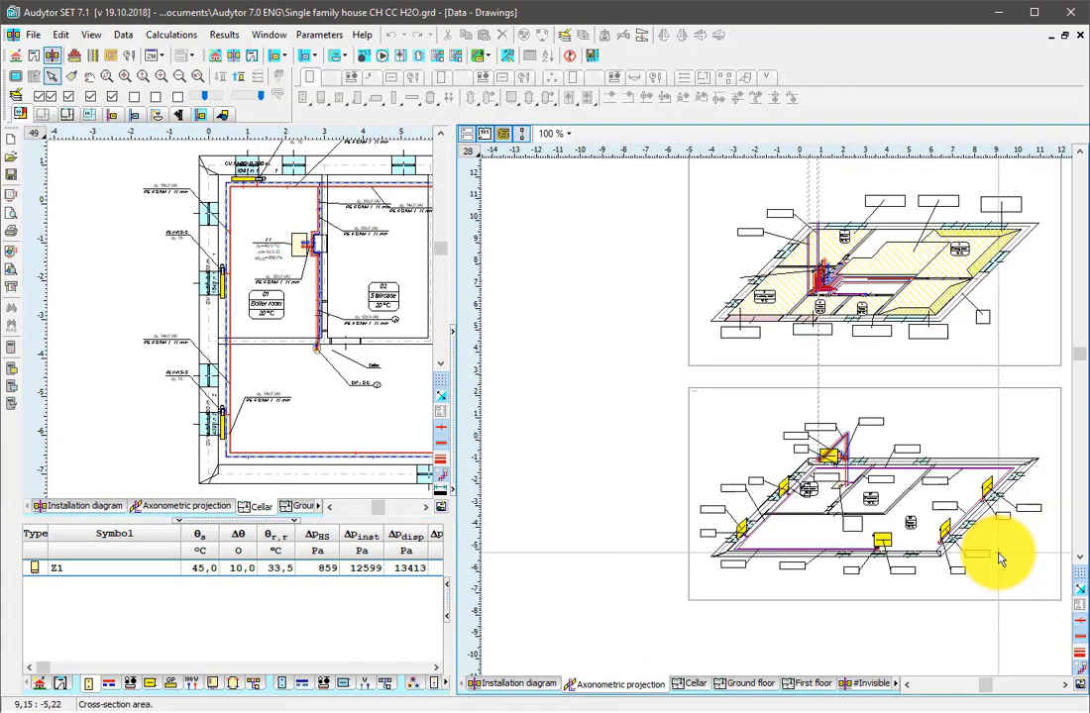
scroll(998, 555, down, 1)
drag(997, 544, 925, 512)
scroll(727, 516, up, 7)
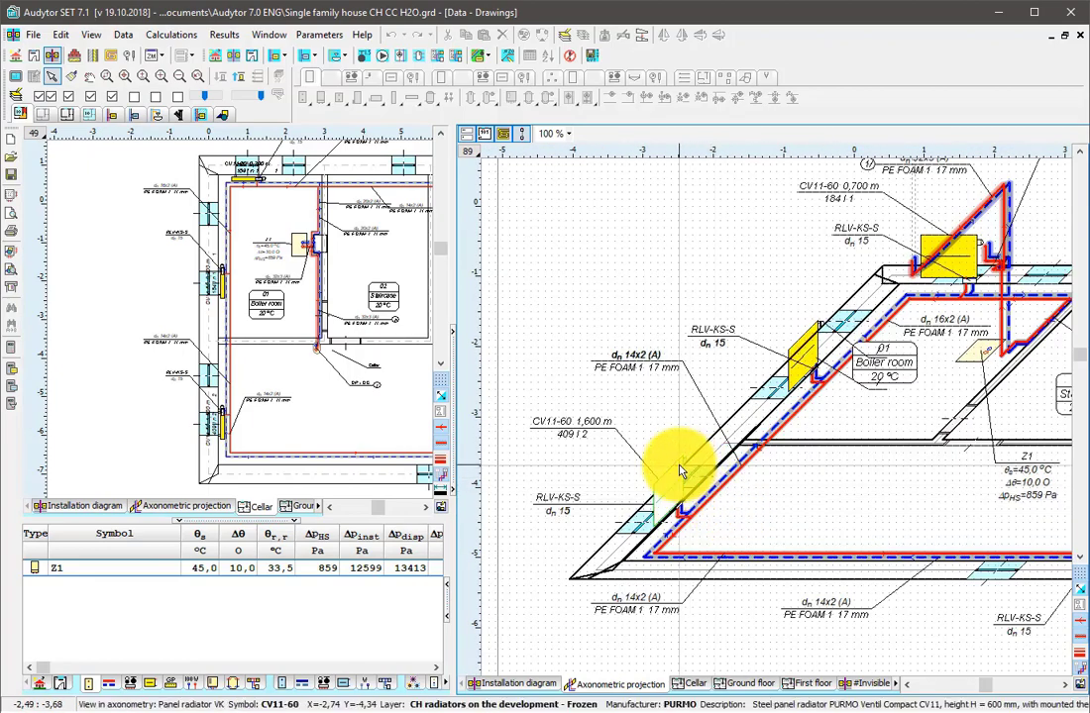
click(680, 471)
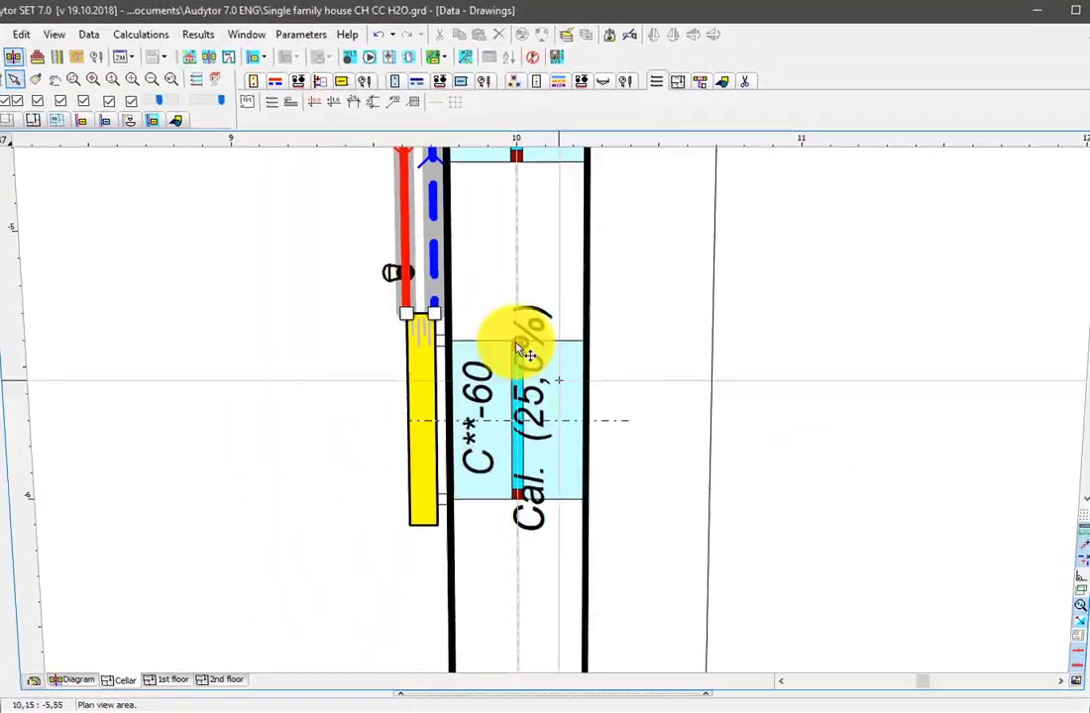
Place component labels on the Cellar plan for the C**-60 radiator, its RA-N UK valve and the supply pipe, west of them
click(393, 101)
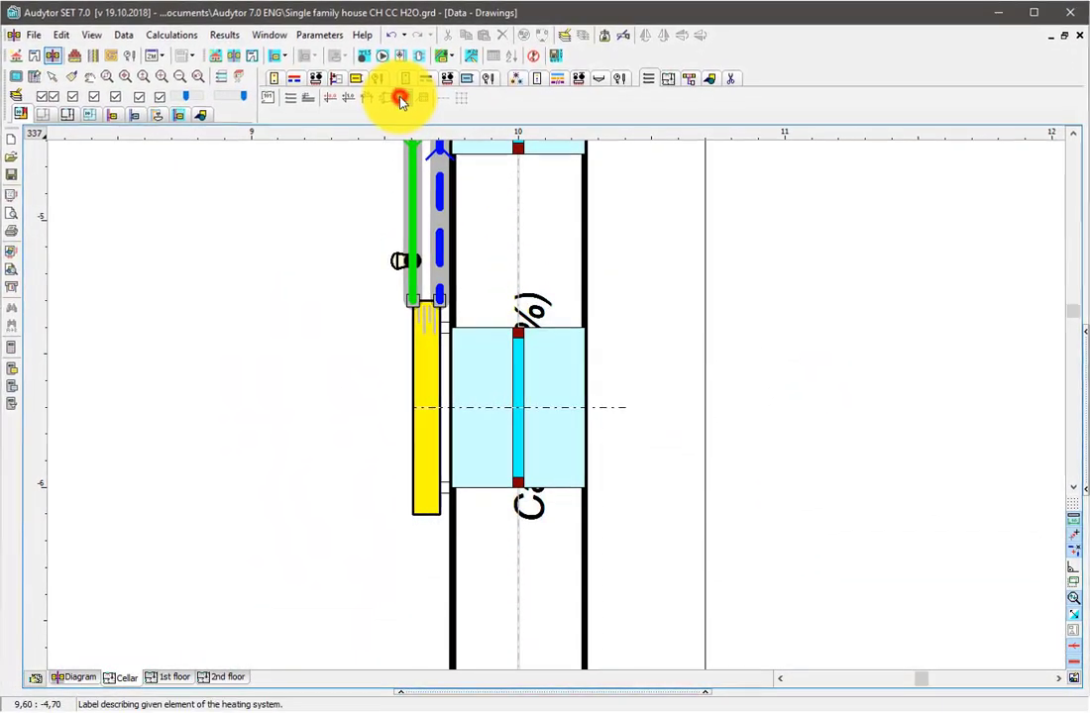
click(406, 425)
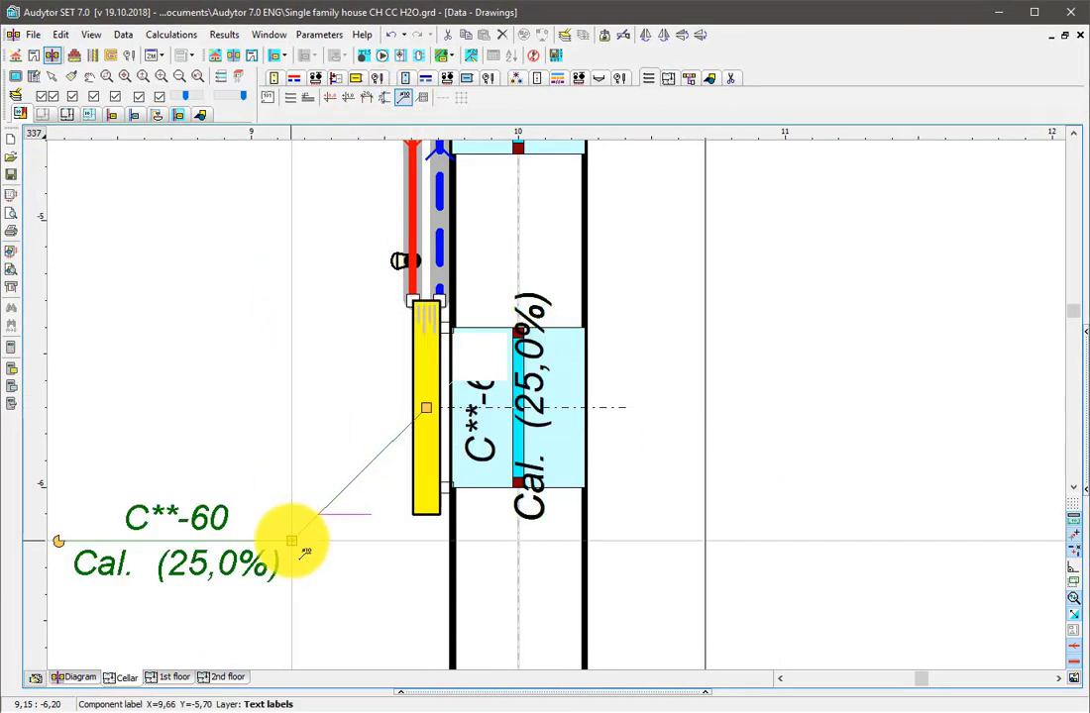
click(291, 541)
click(389, 265)
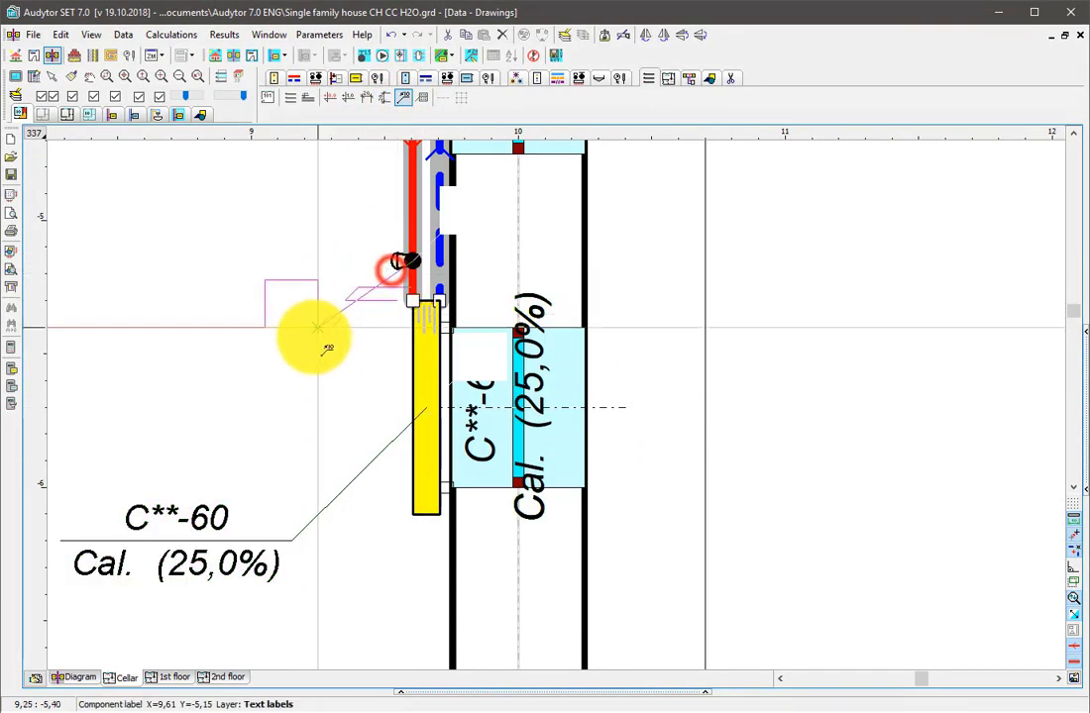
click(291, 391)
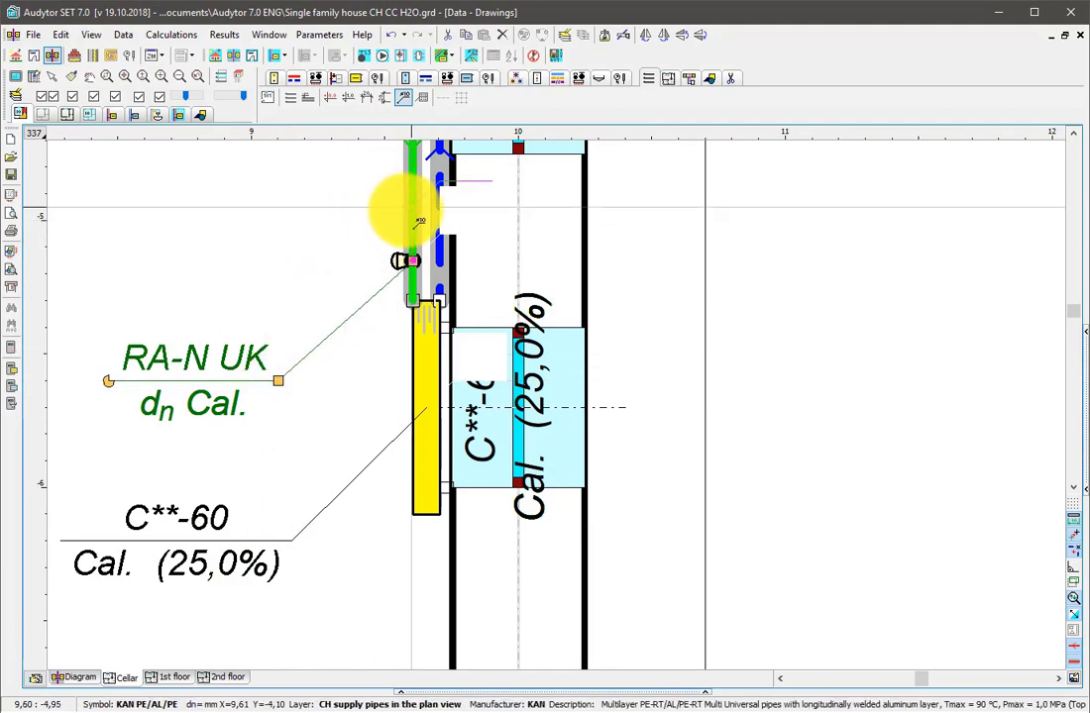
click(407, 210)
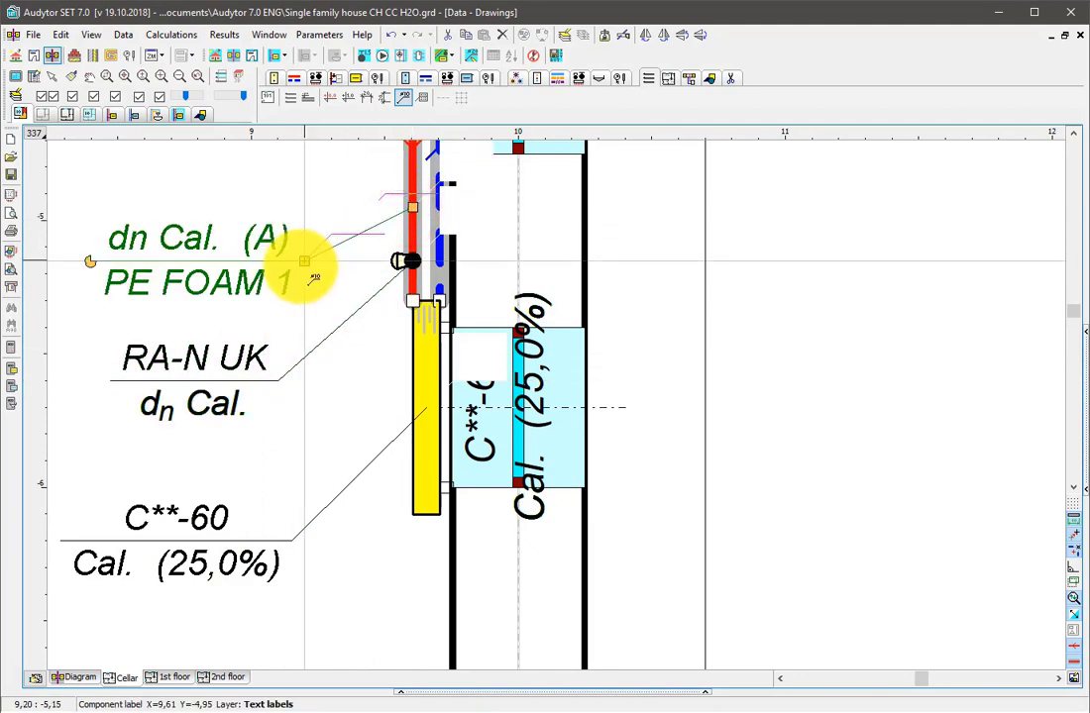
click(305, 260)
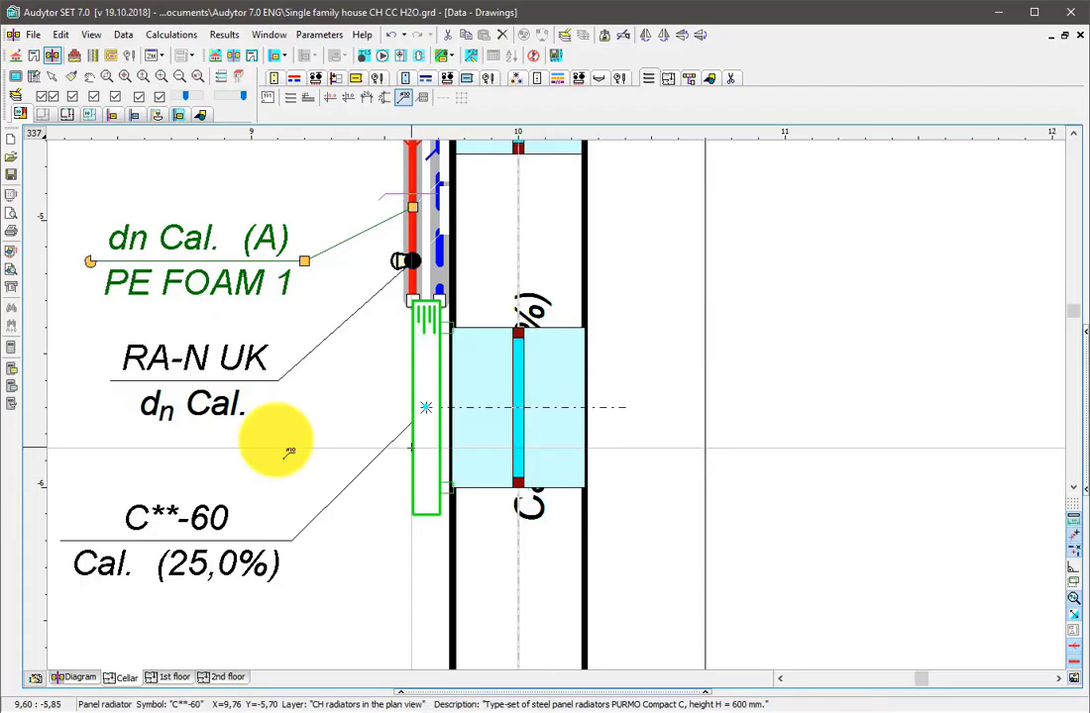
click(287, 450)
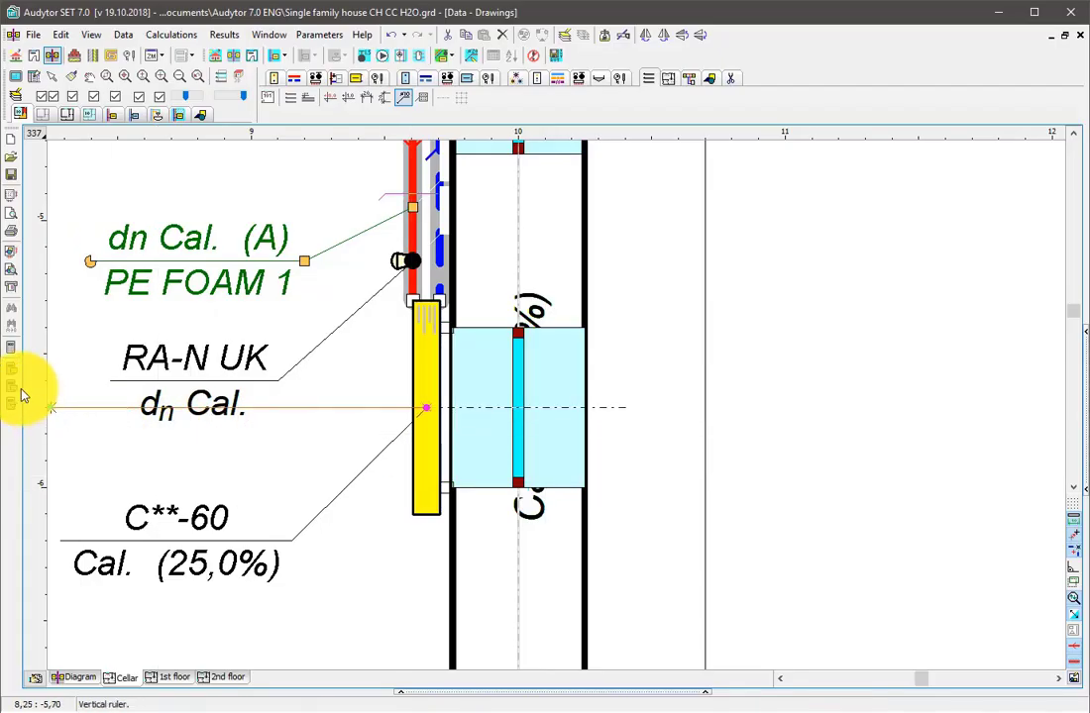
Run the calculations without viewing the diagnostics and show the drawing with results around the labelled Cellar radiator in room 03
click(14, 373)
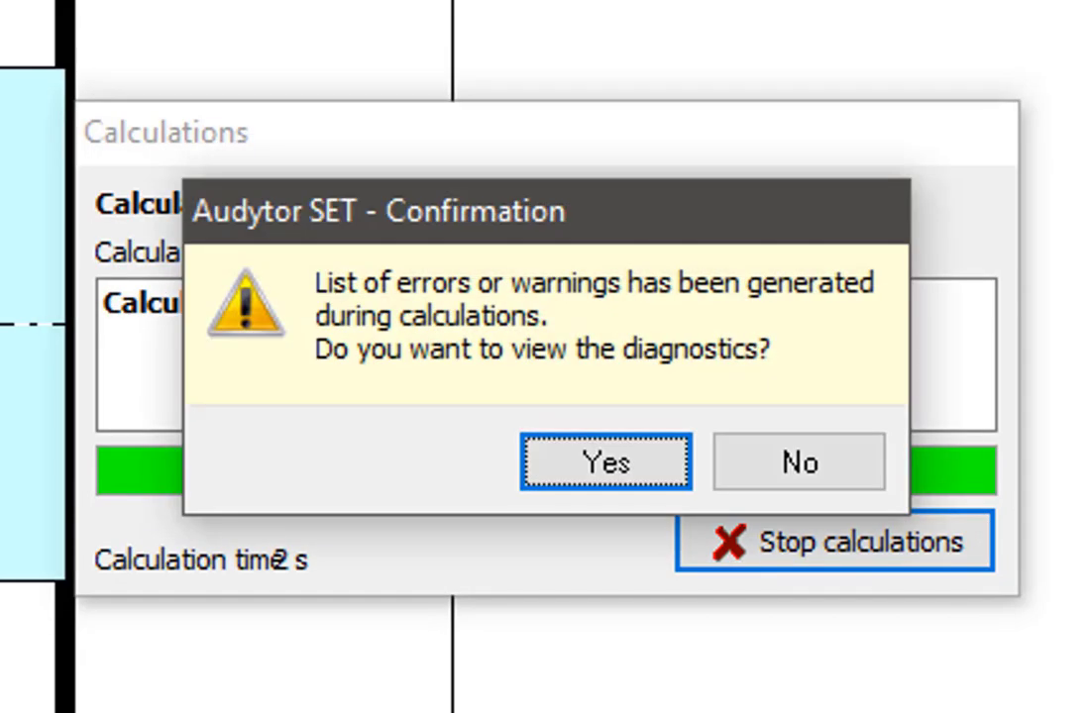
click(776, 461)
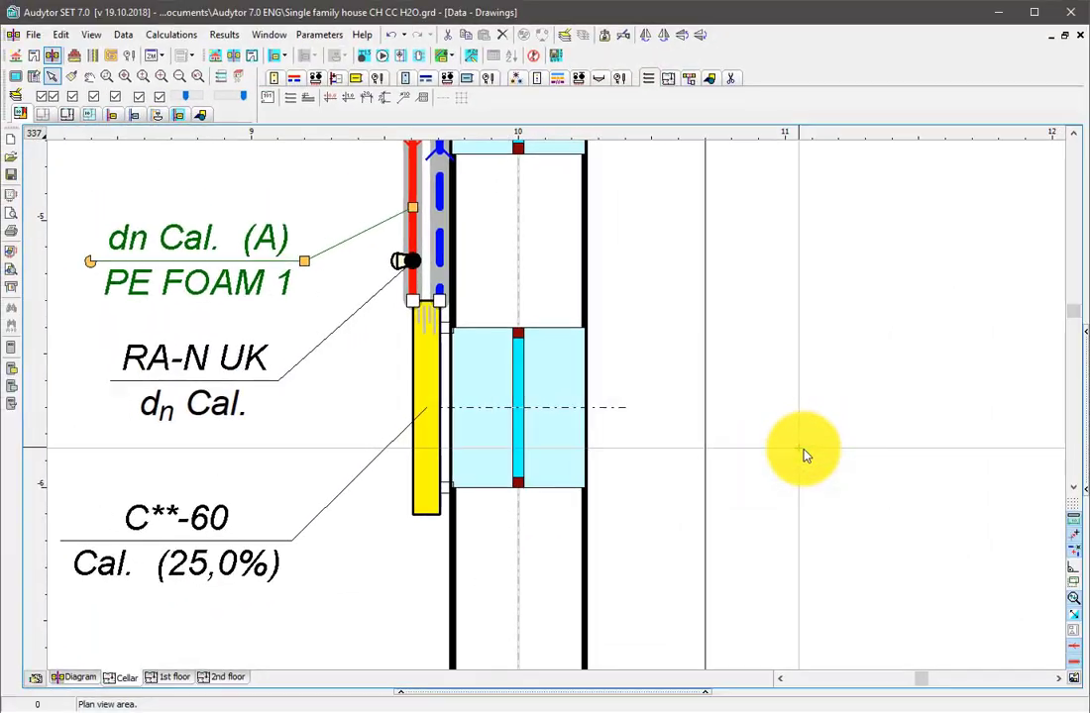
scroll(802, 451, down, 6)
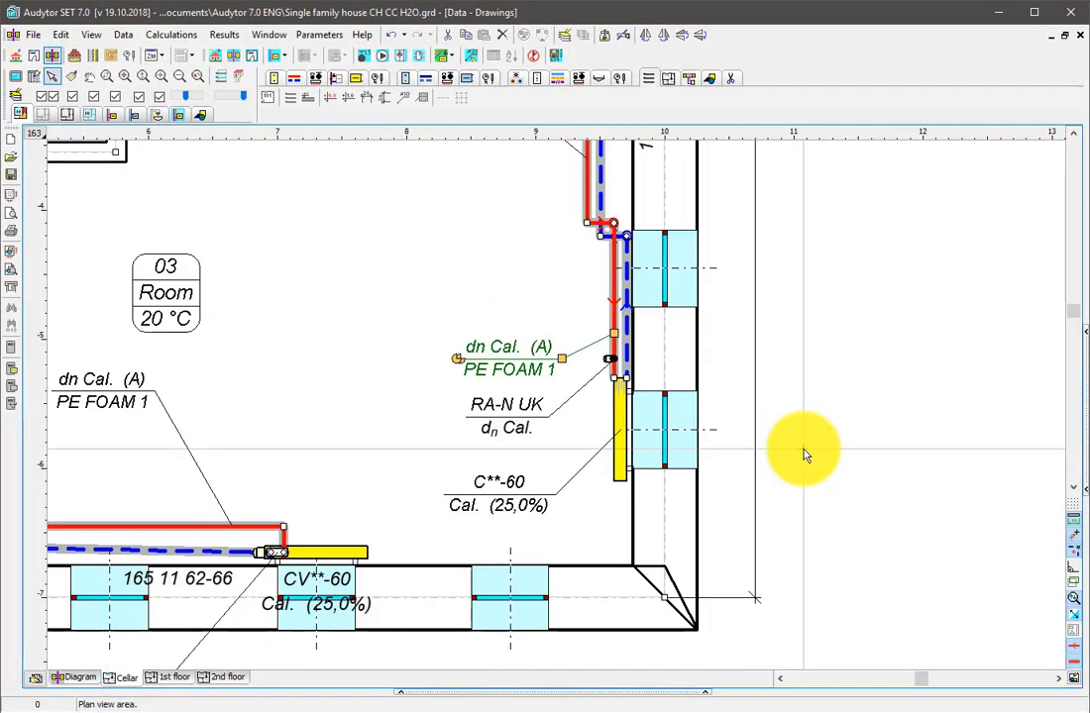
scroll(802, 451, down, 4)
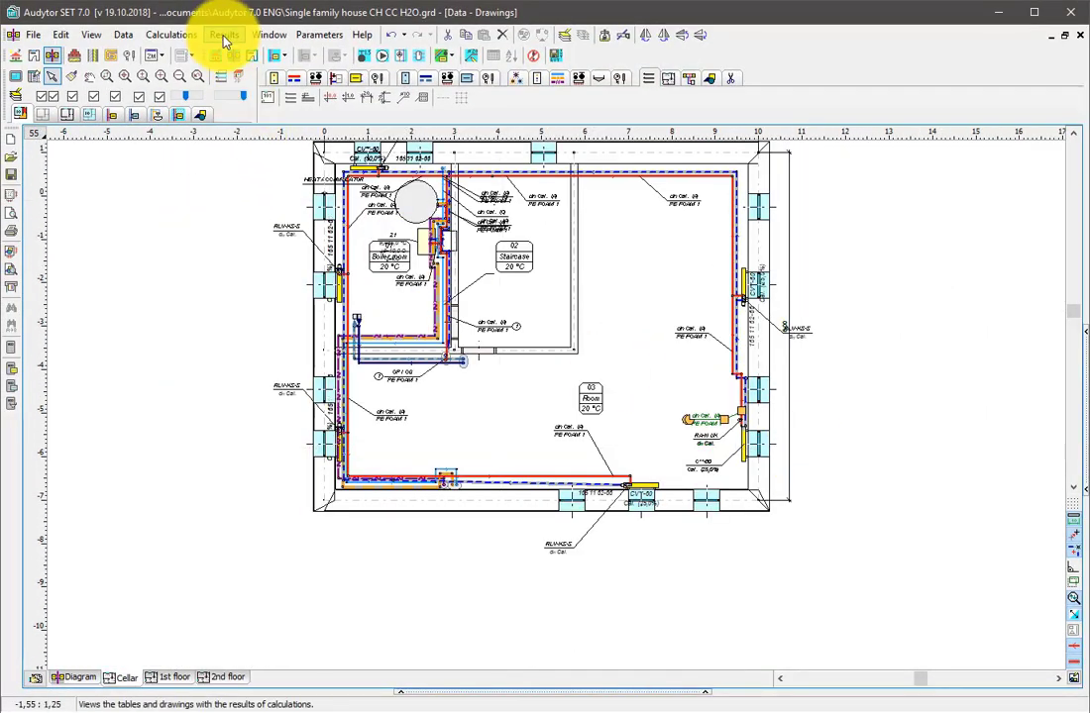
click(224, 35)
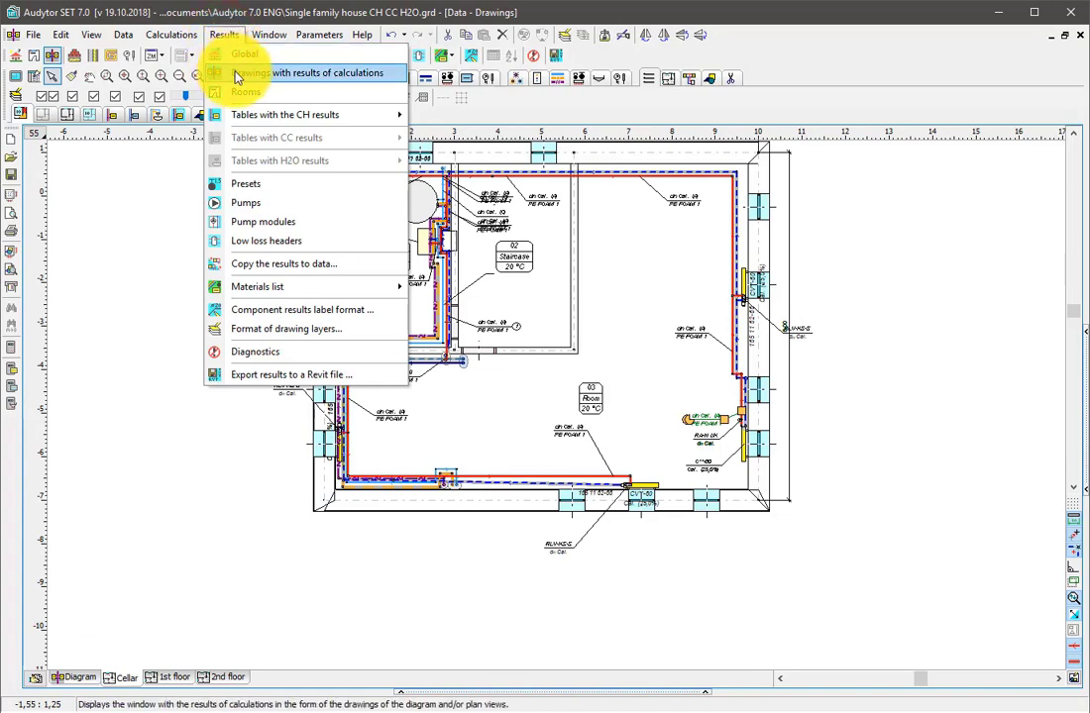
click(301, 78)
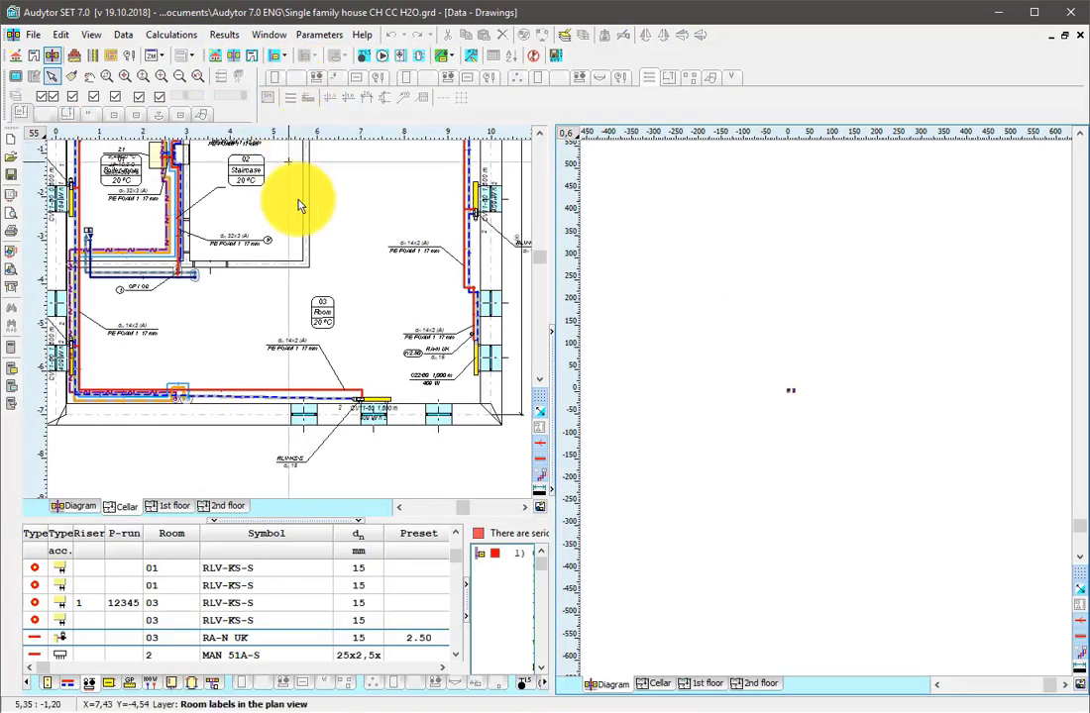
click(553, 369)
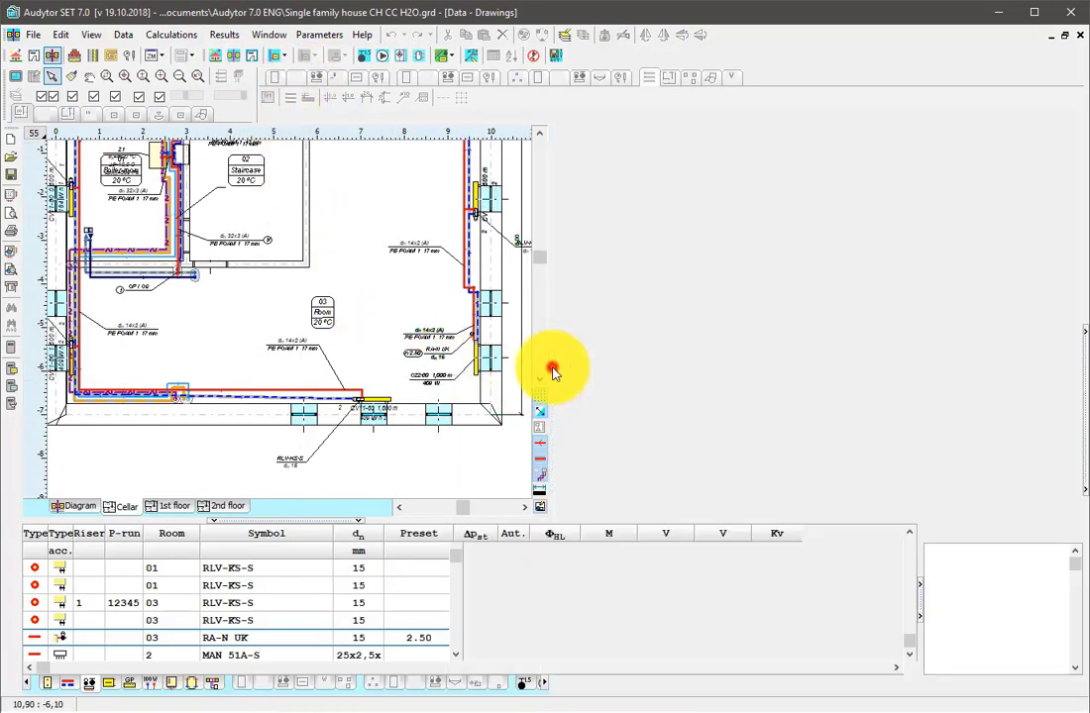
scroll(495, 376, up, 5)
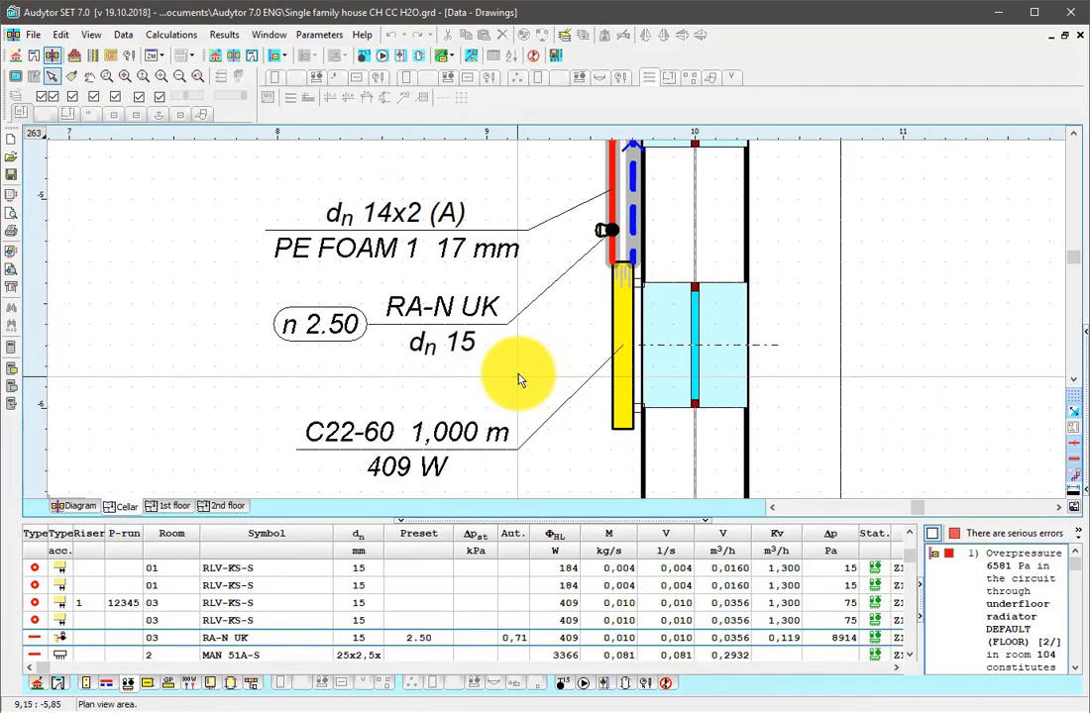
Check the results table entries for room 03's C22-60 radiator, RA-N UK valve and 14x2 supply pipe
click(626, 410)
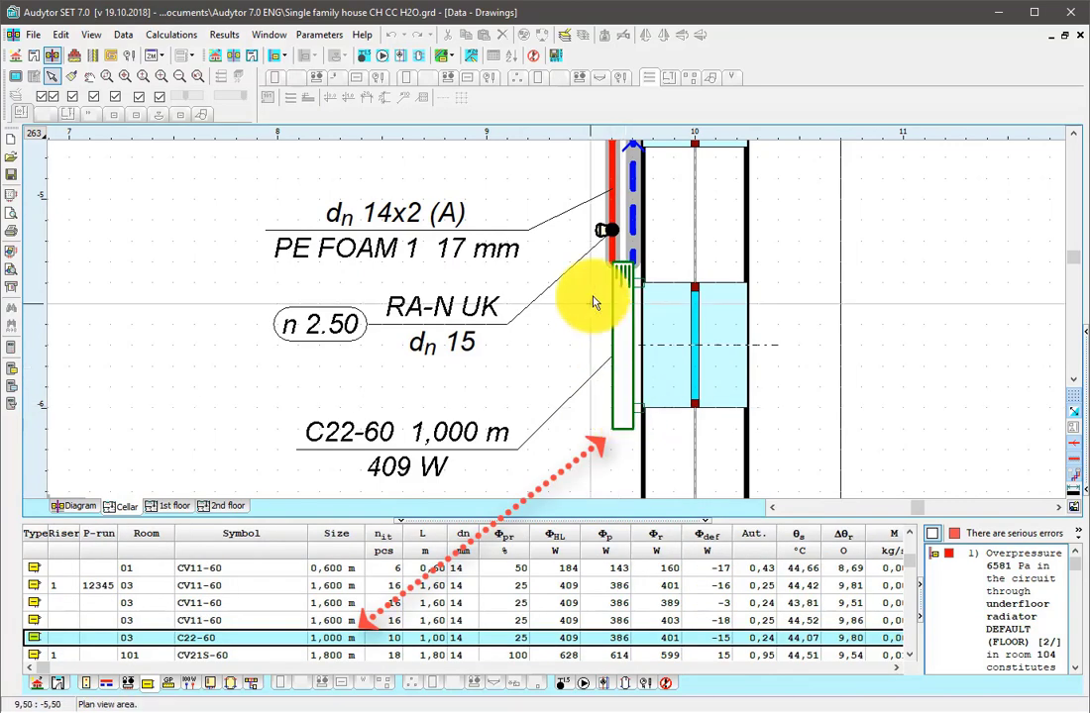
click(600, 232)
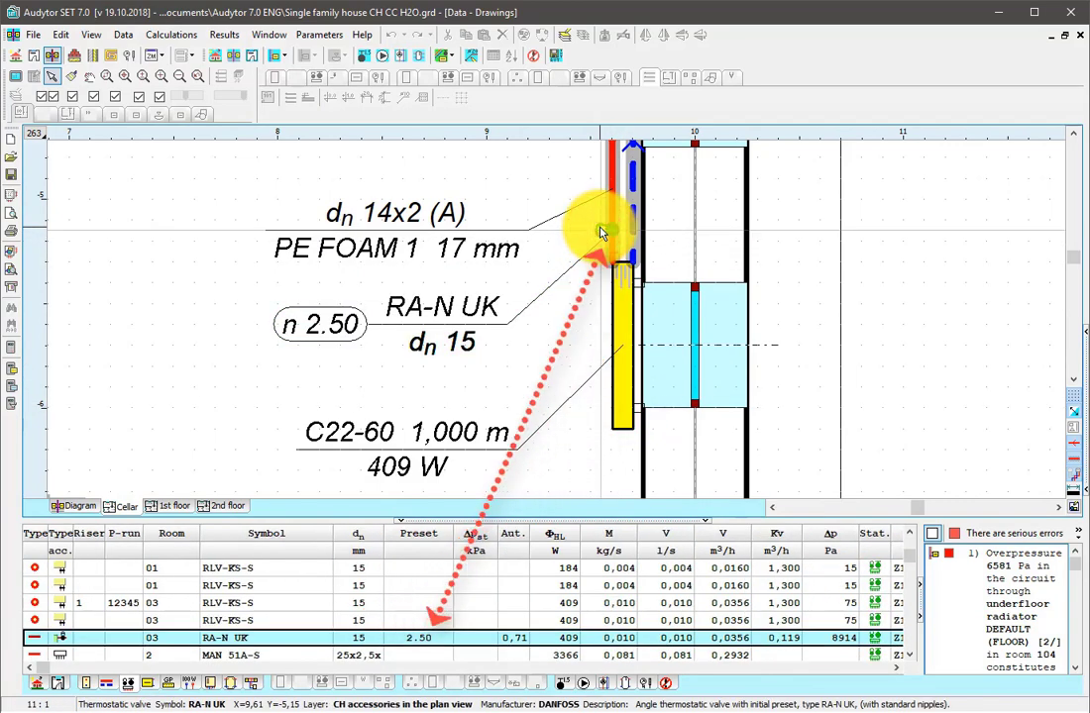
click(610, 212)
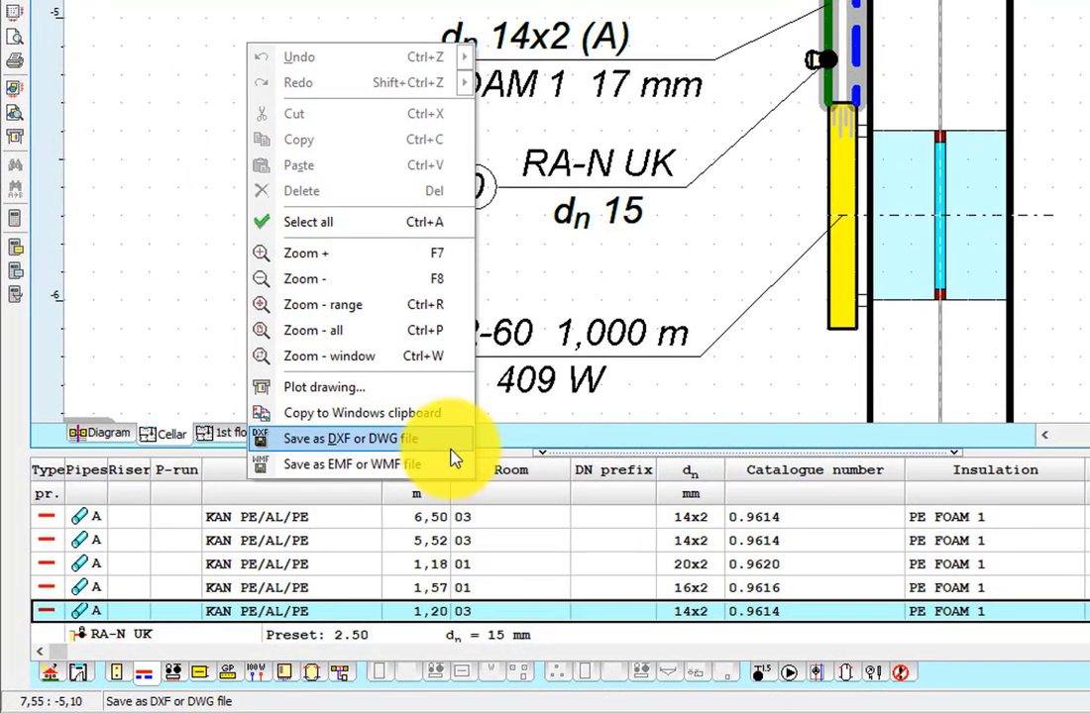
Save the Cellar results drawing as a DXF or DWG file and view it in the CAD program
click(451, 454)
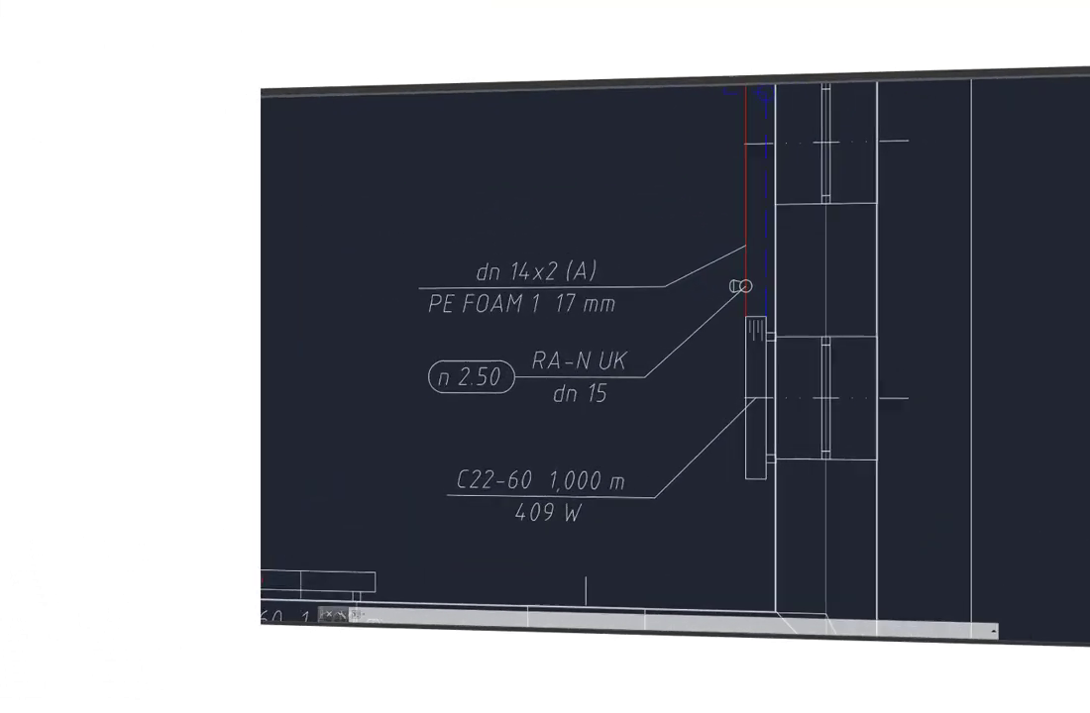
scroll(685, 465, down, 8)
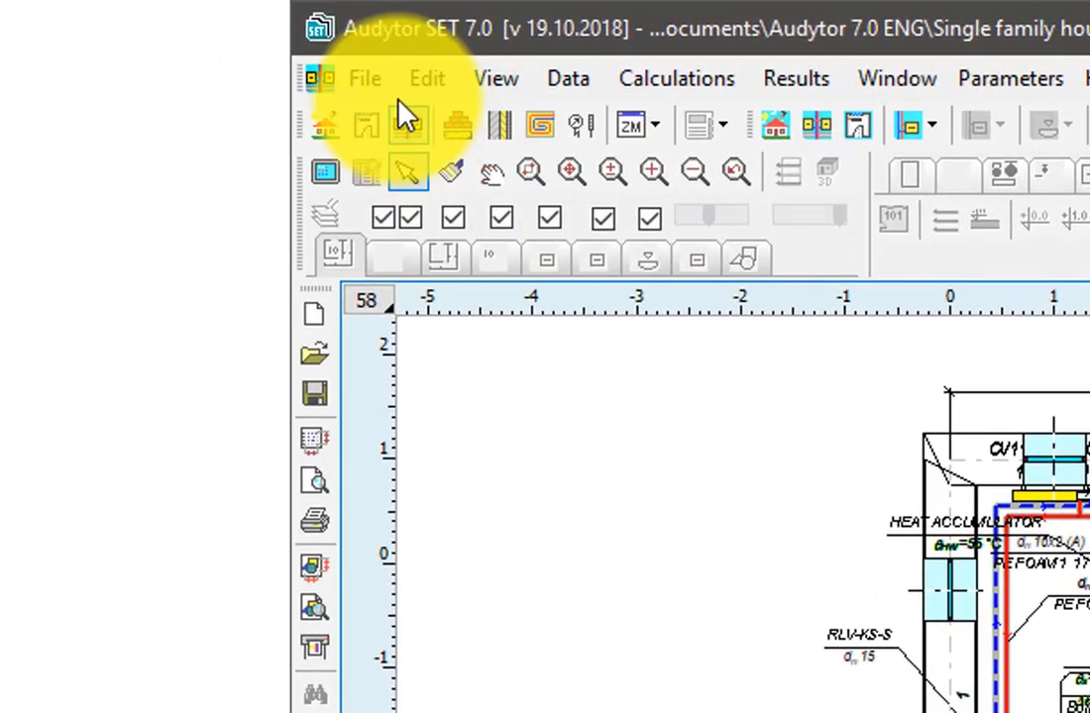
Switch to Revit and examine the building's installations from different sides in the 3D view
click(381, 82)
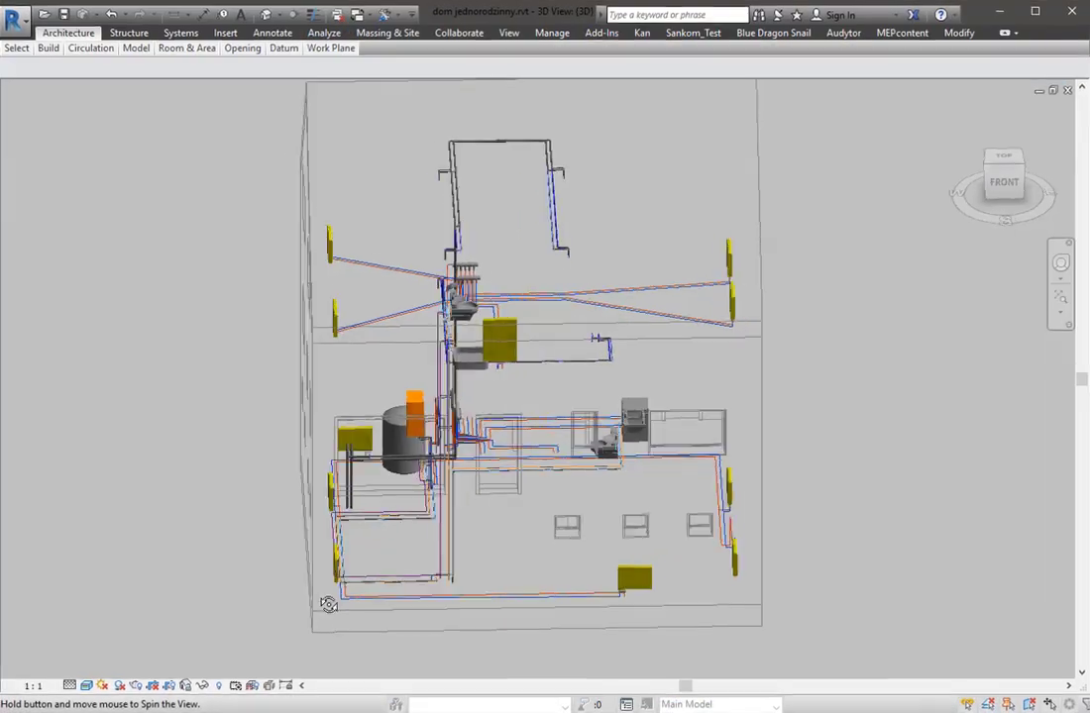
drag(486, 555, 857, 567)
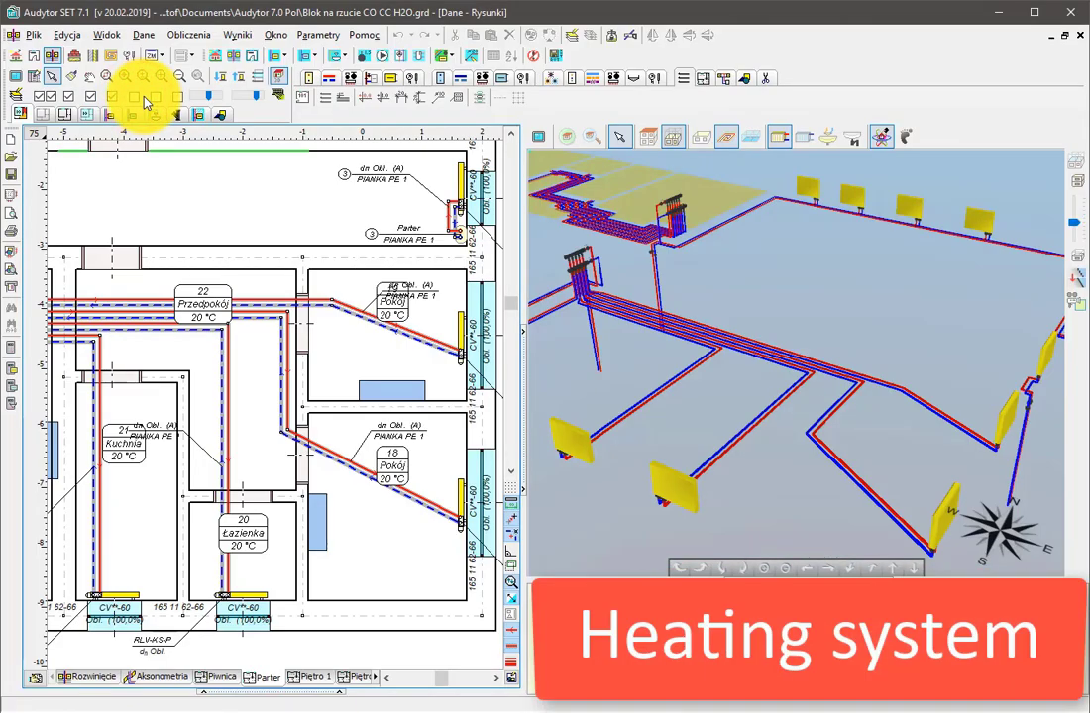
Show the cooling installation instead of heating on the Parter plan and 3D view, followed by only the water supply
click(111, 95)
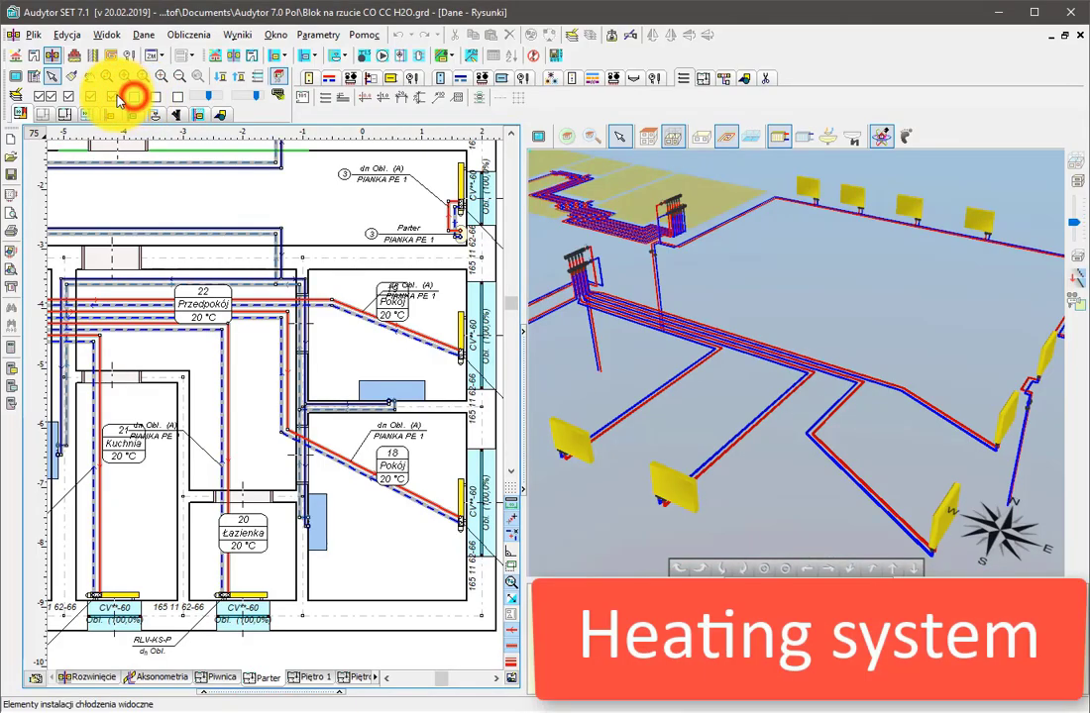
click(113, 99)
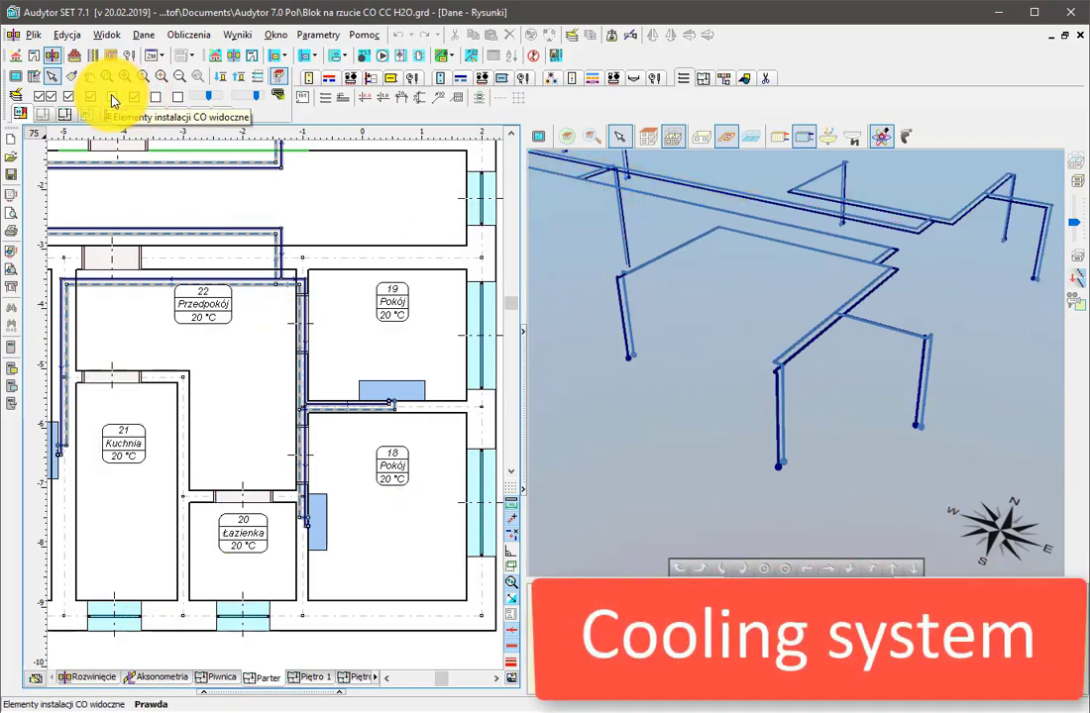
click(153, 96)
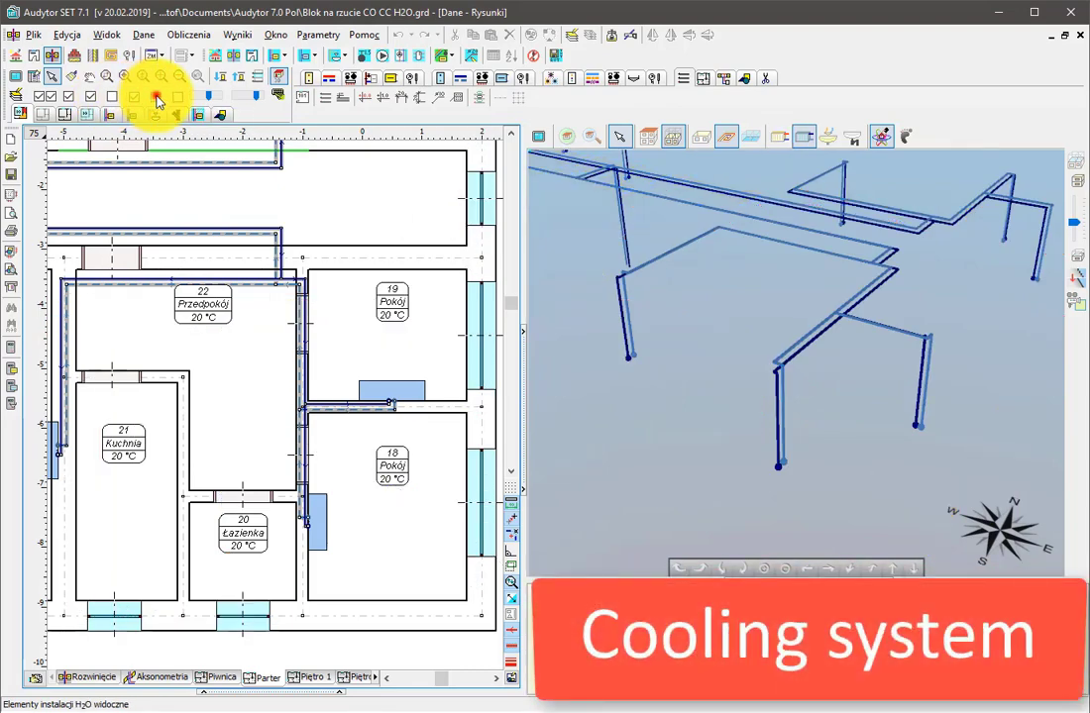
click(136, 100)
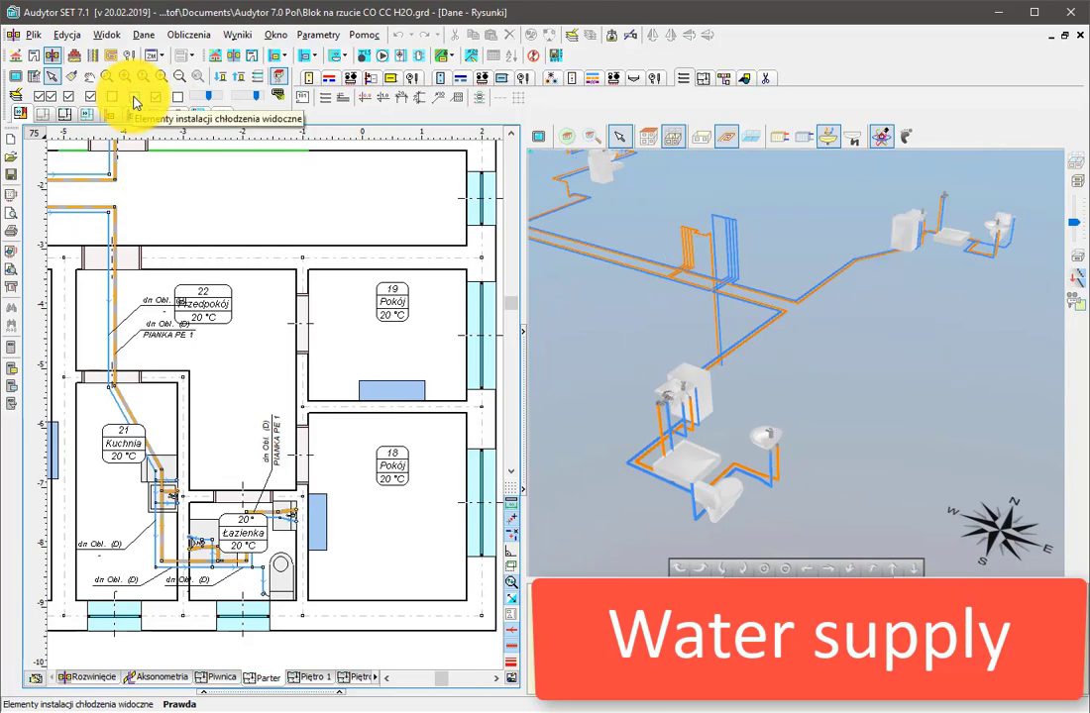
Replace the 3D view with the axonometric projection and display the cooling and heating installations instead of the water supply
click(281, 82)
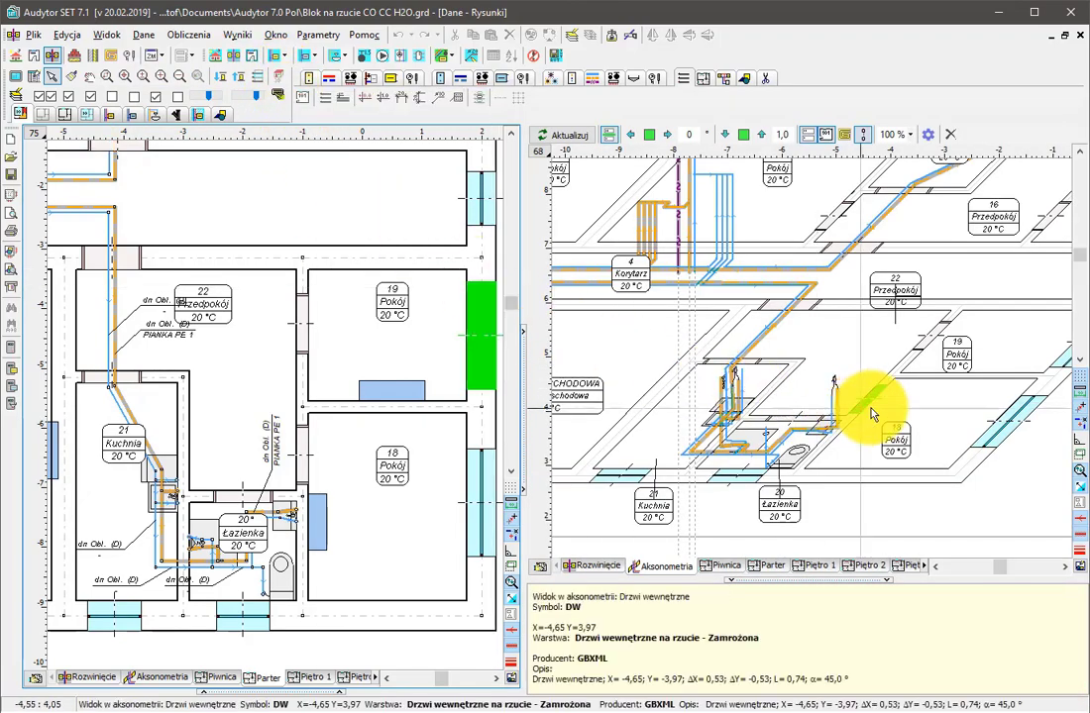
drag(911, 424, 882, 433)
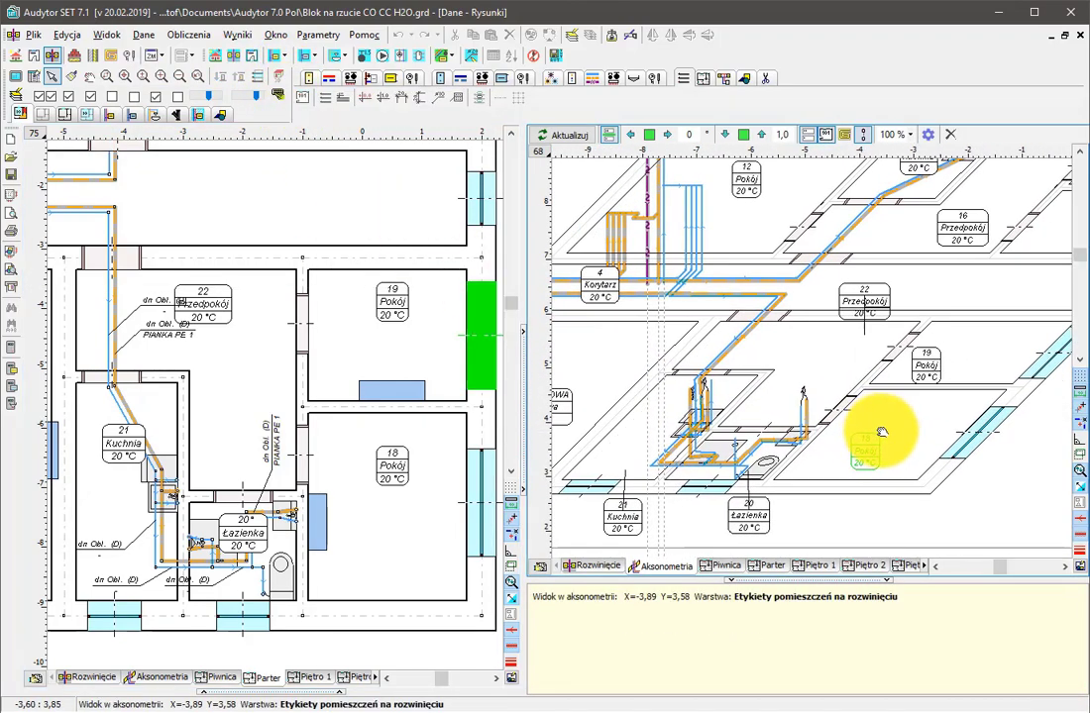
click(137, 100)
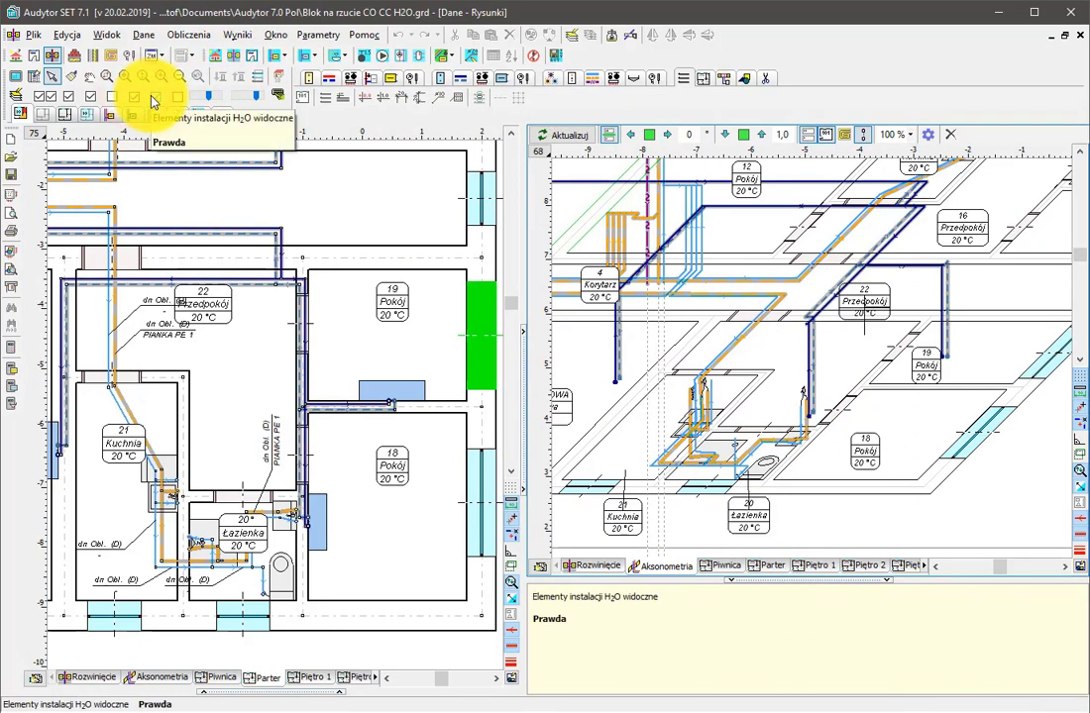
click(152, 97)
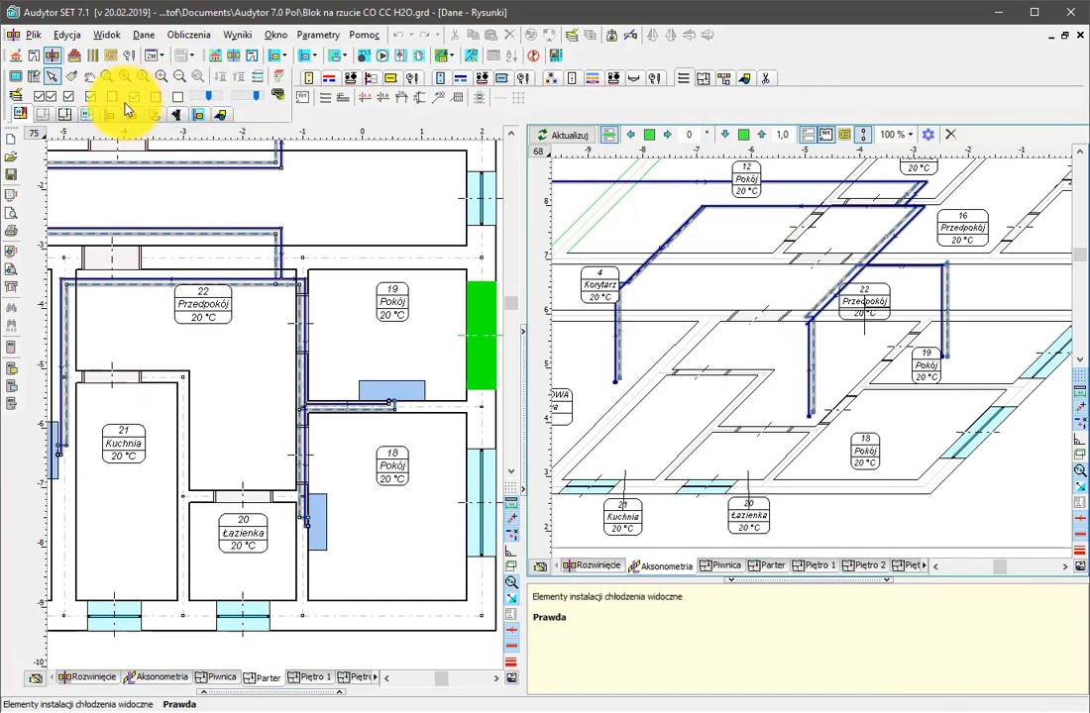
click(115, 98)
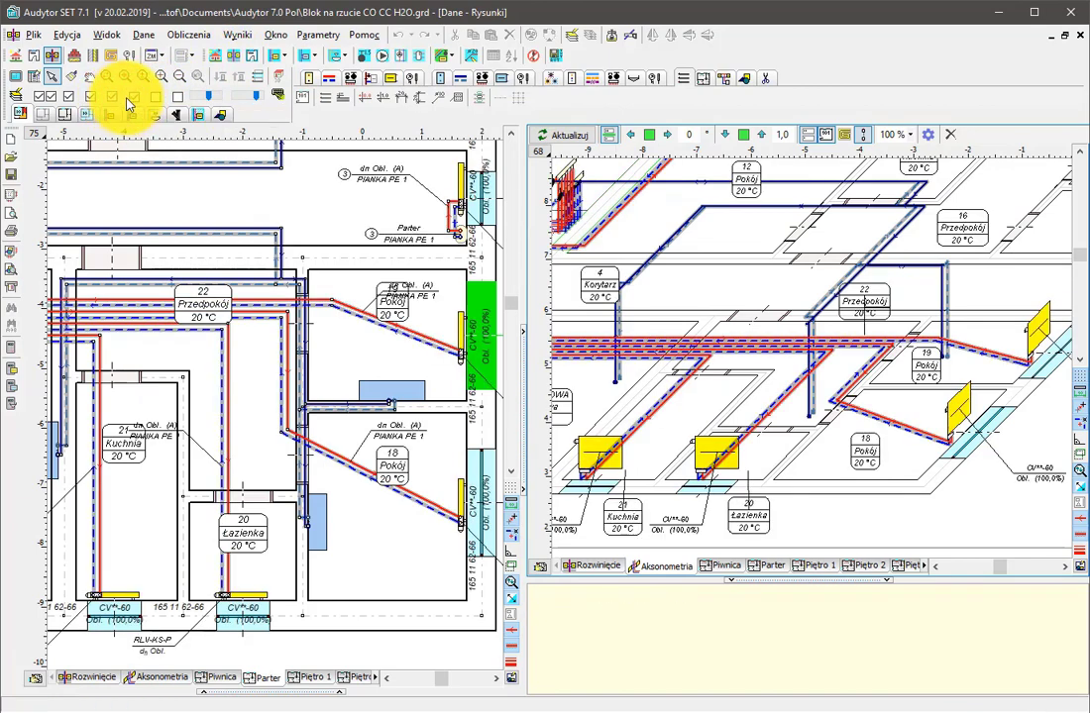
Hide the cooling installation briefly, then display cooling and water supply together with heating on the Parter plan and axonometric view
click(132, 99)
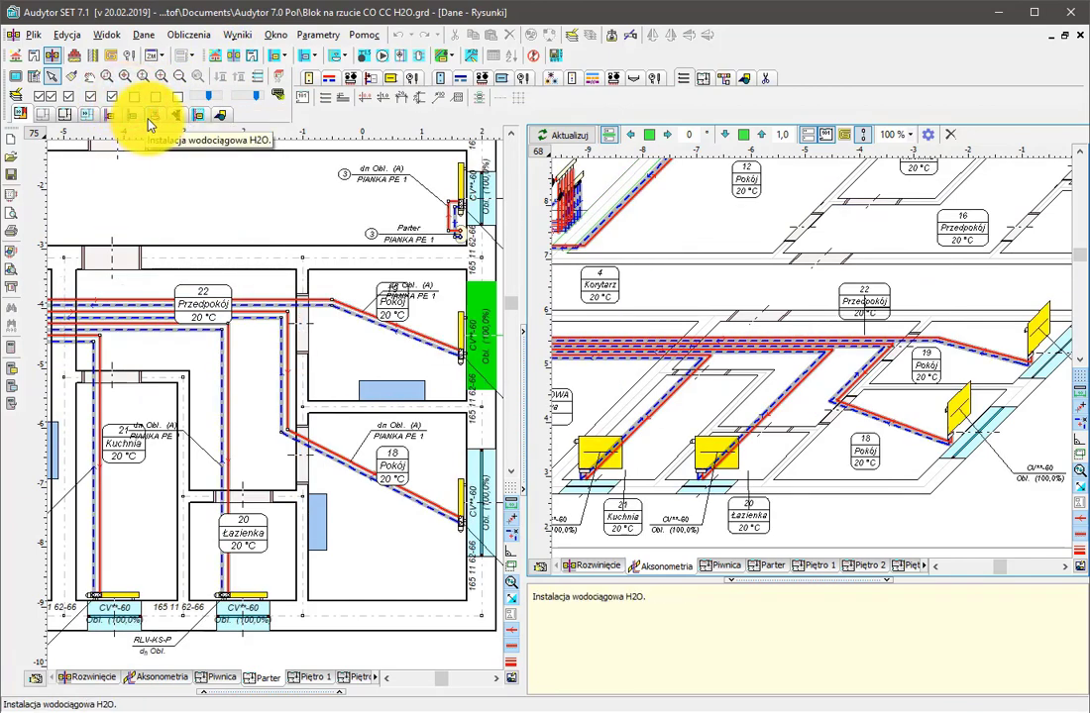
click(135, 97)
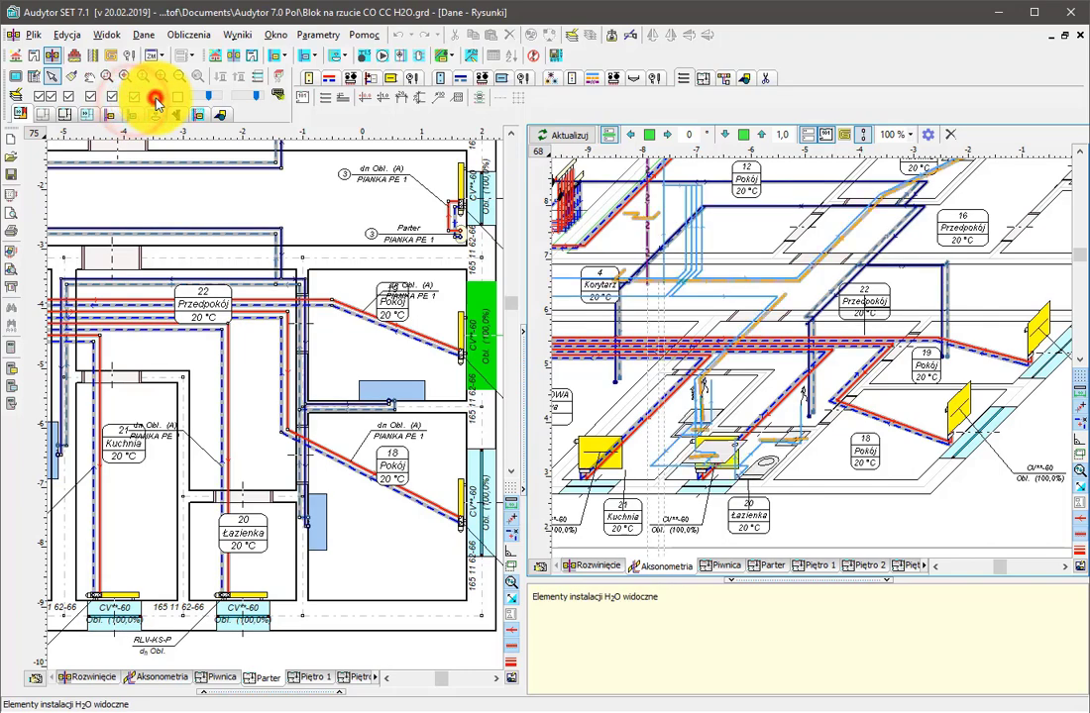
click(198, 181)
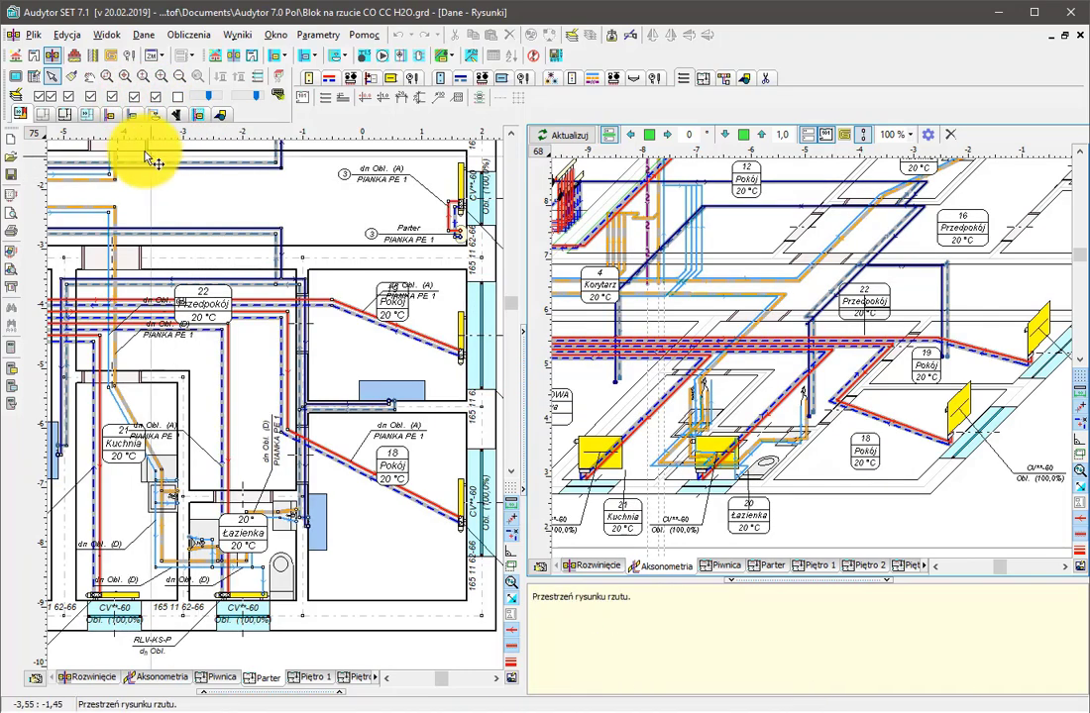
Bring the heating, cooling and water supply installations into focus in turn on the Parter plan and axonometric view
click(111, 115)
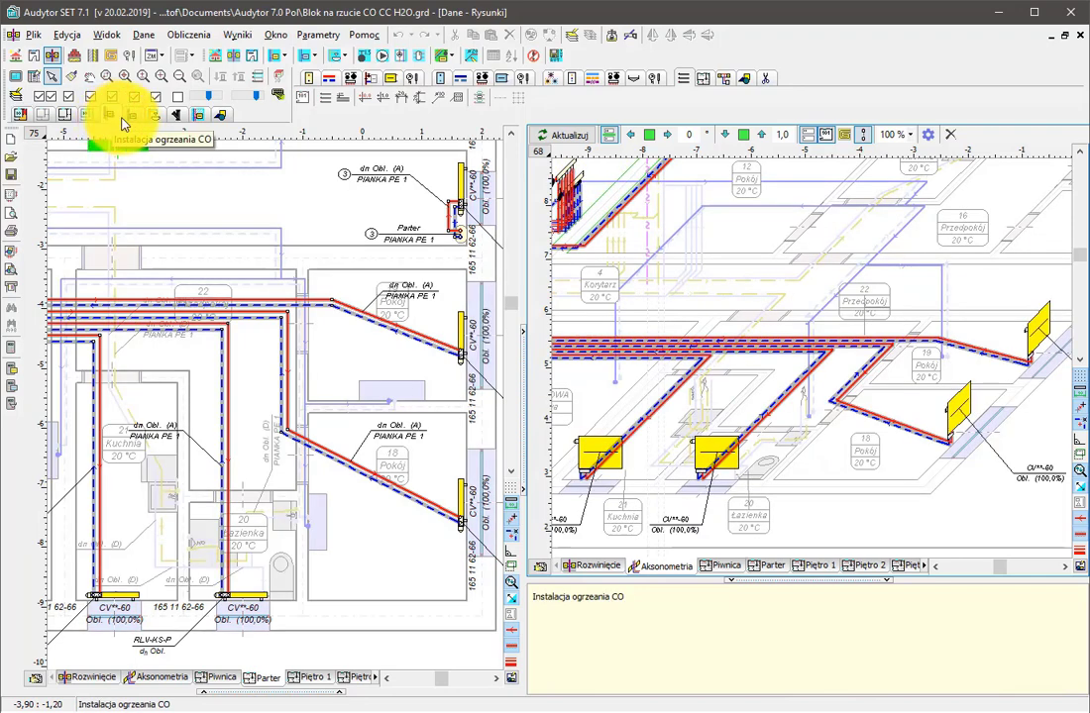
click(138, 118)
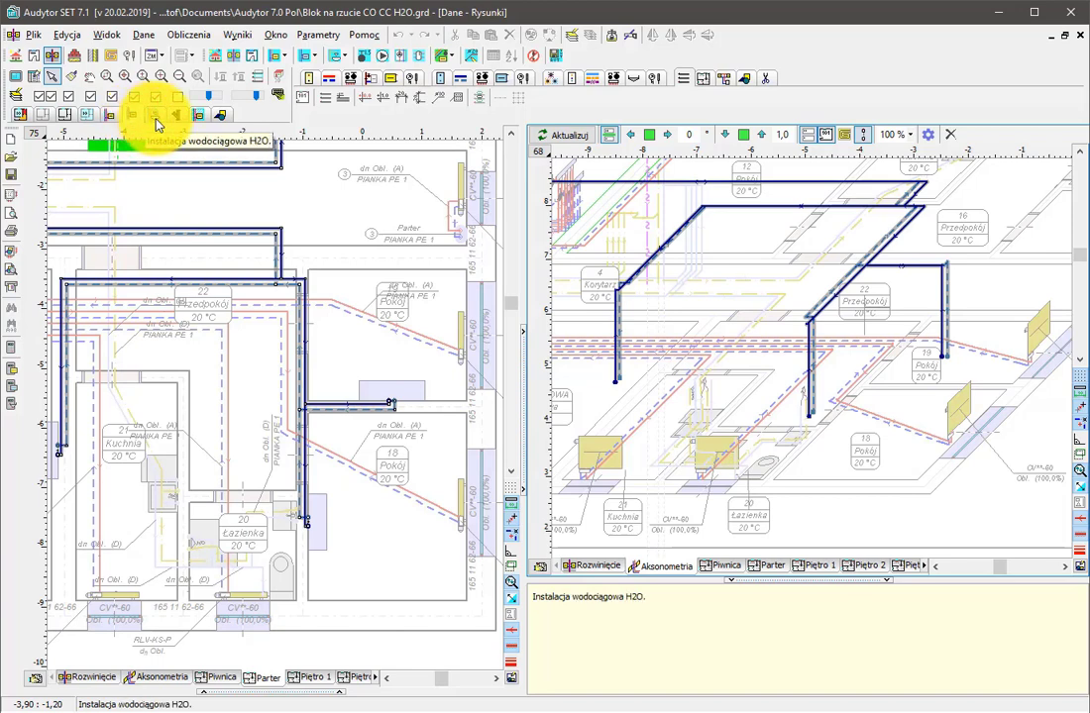
click(154, 116)
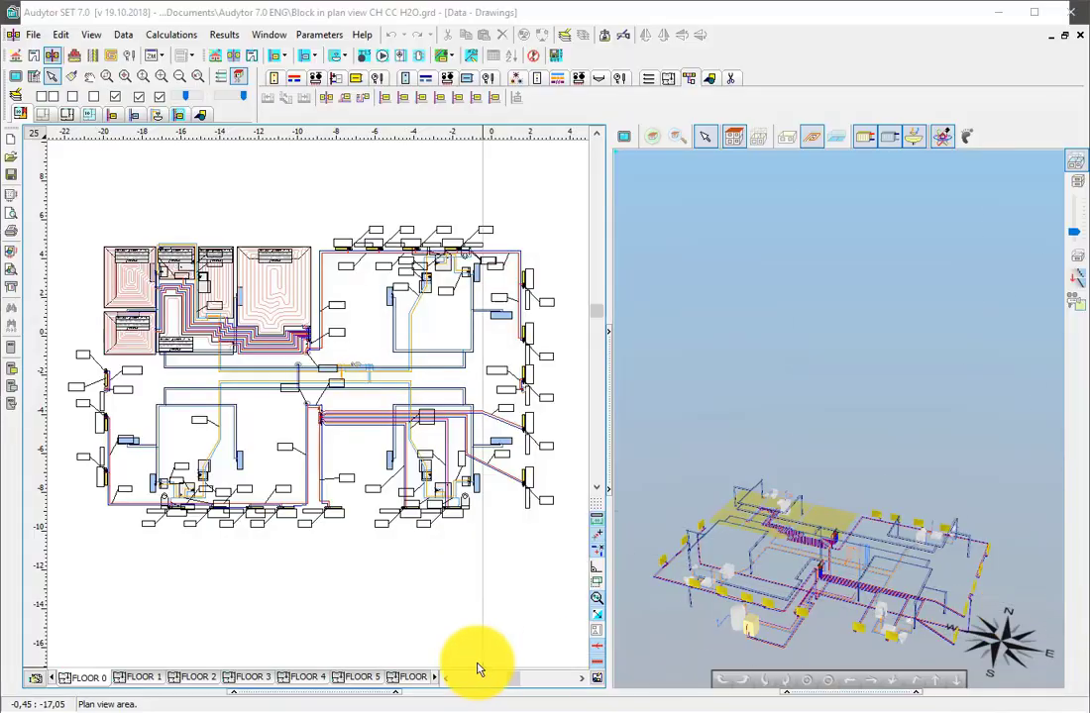
Select all installations on the FLOOR 0 plan and duplicate them onto each storey above, up to FLOOR 6
click(493, 608)
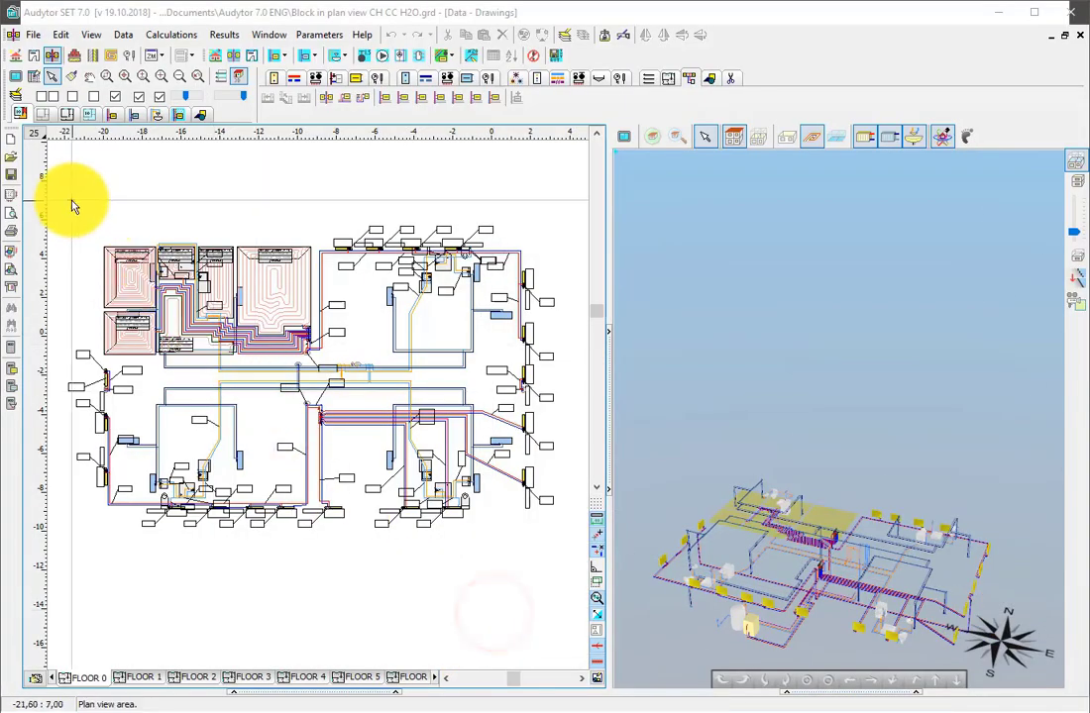
drag(67, 193, 578, 617)
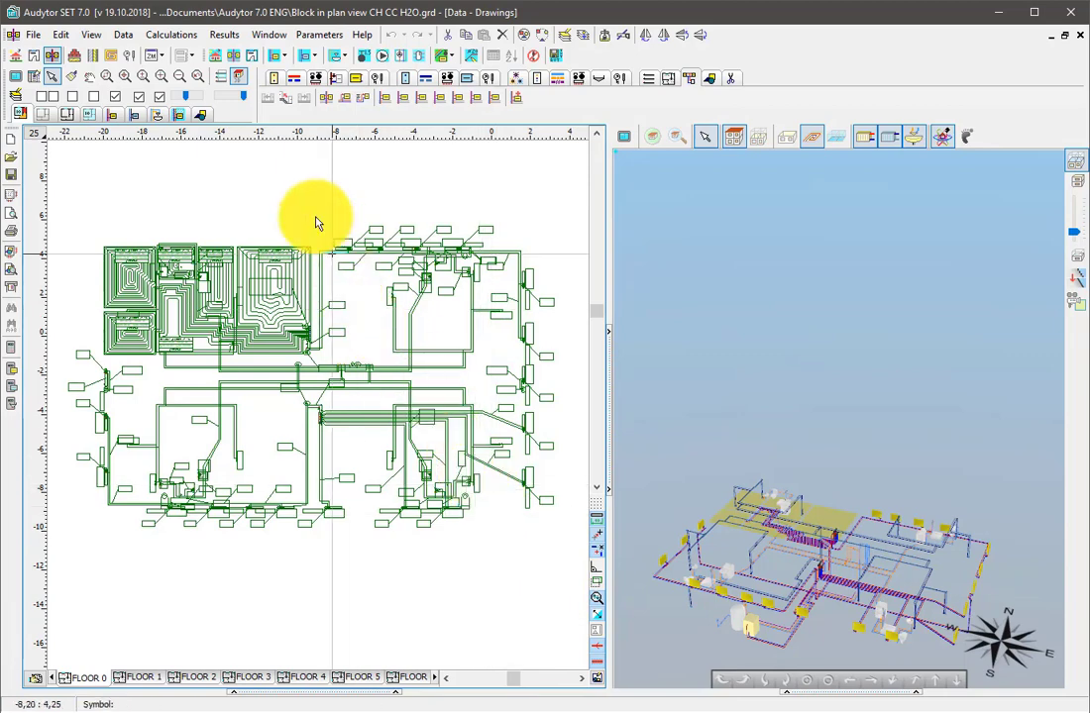
click(286, 99)
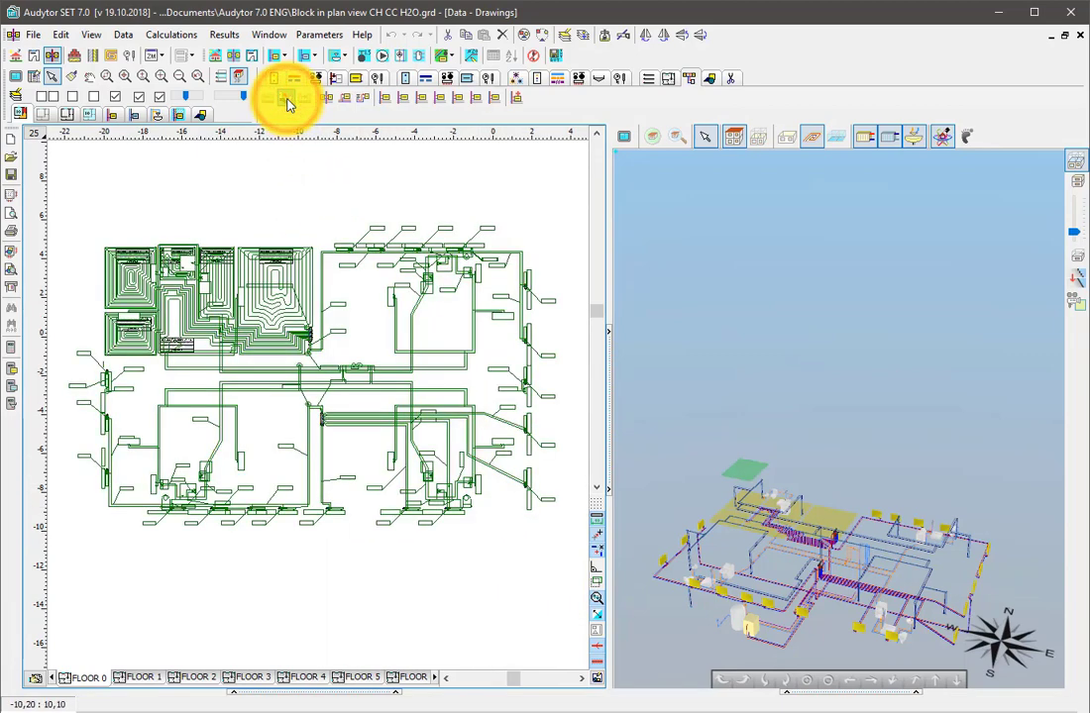
click(286, 99)
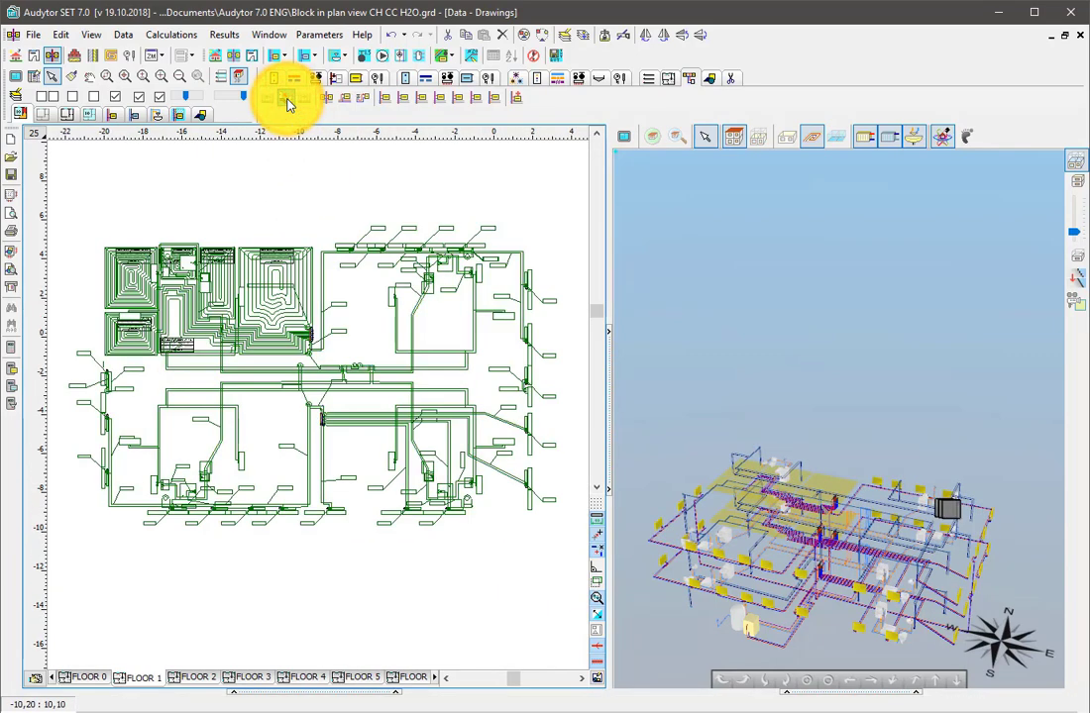
click(285, 99)
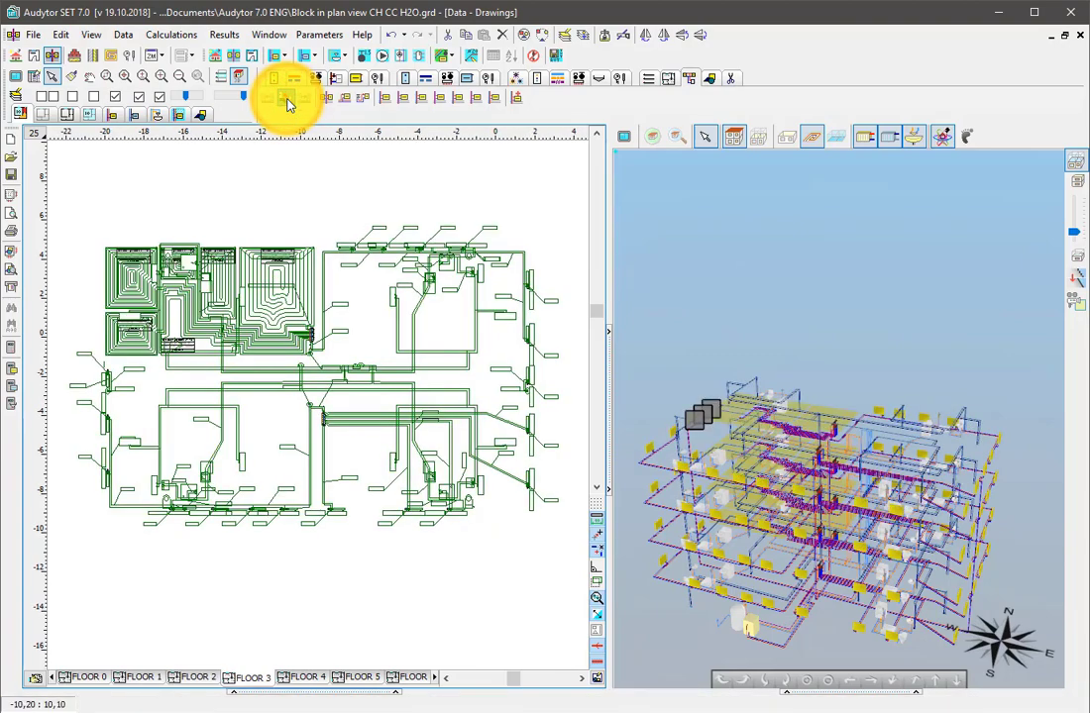
click(286, 99)
click(285, 99)
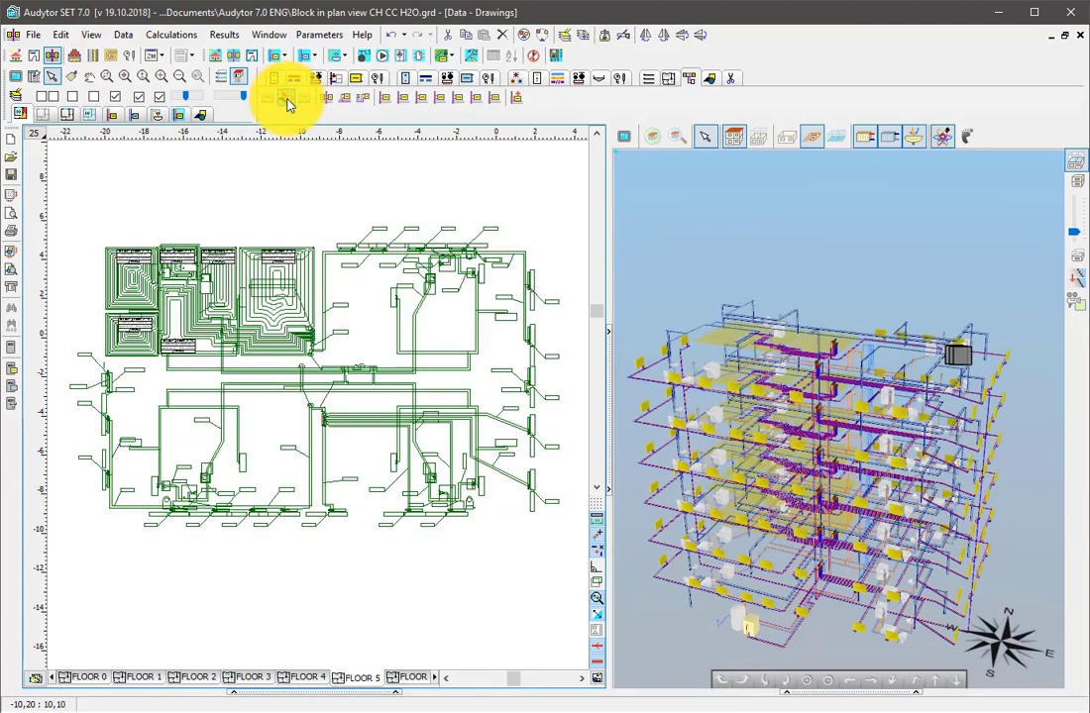
click(286, 100)
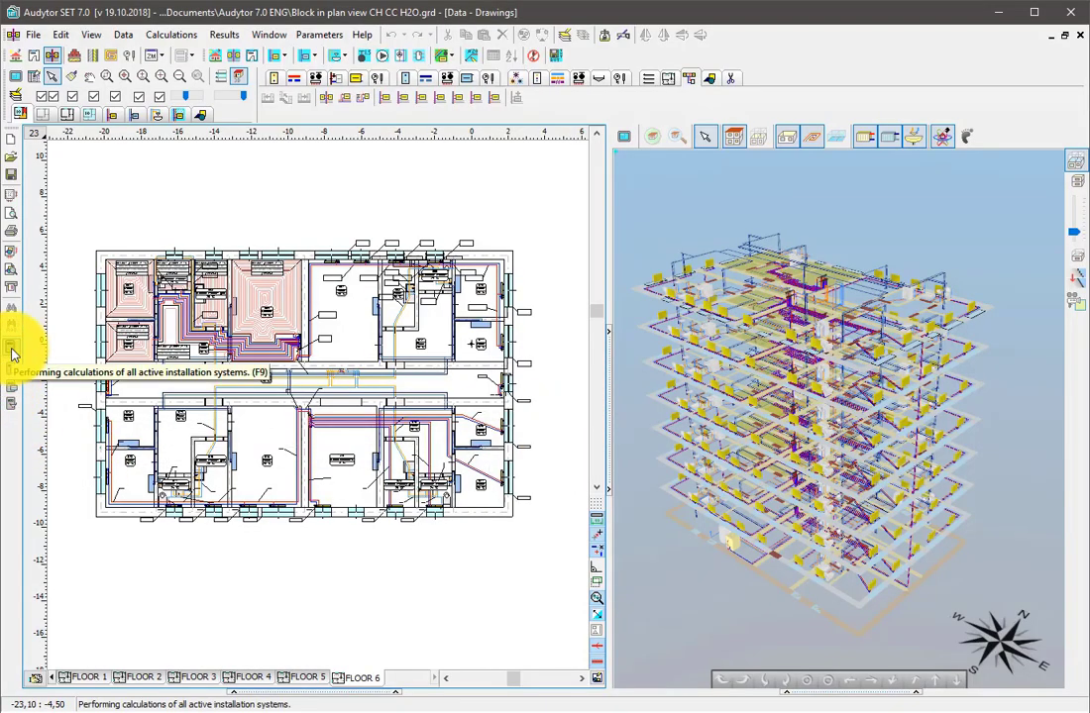
Run the calculations for all active installation systems of the building
click(12, 351)
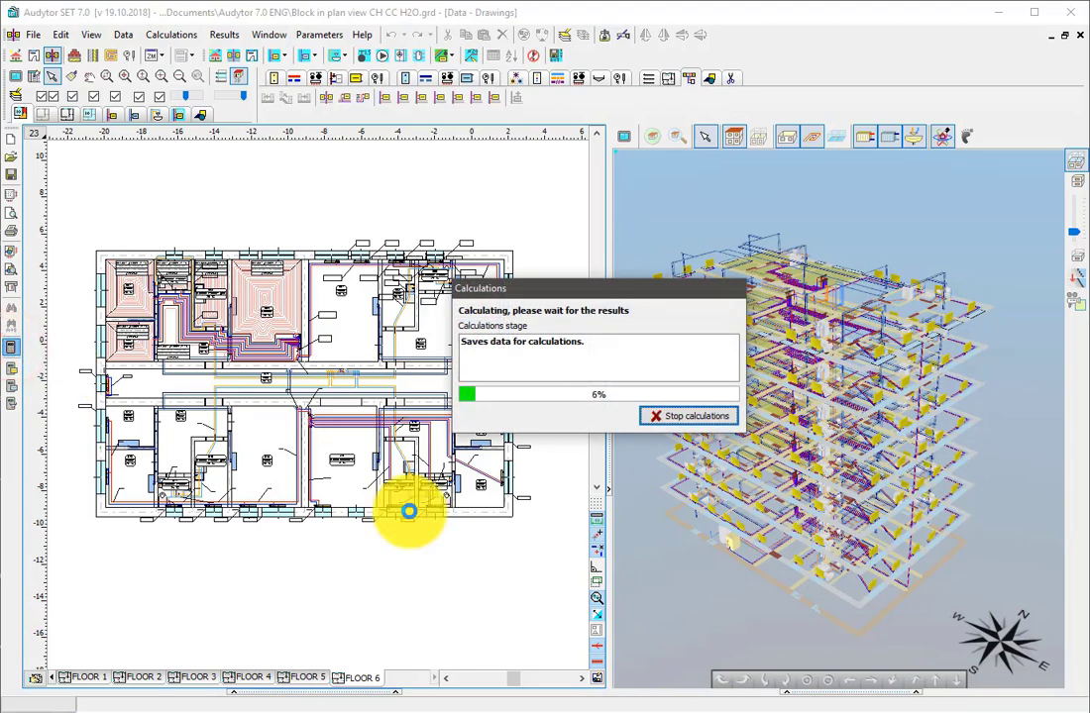